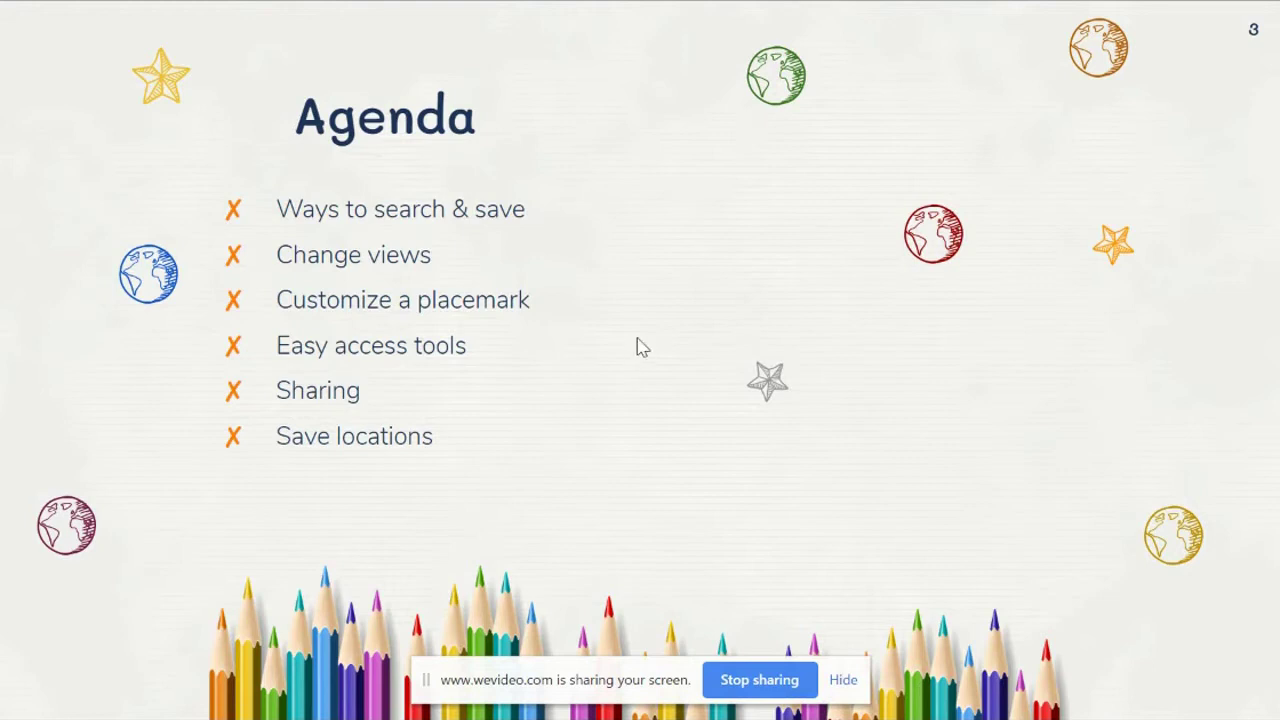
Leave the slideshow, switch to Google Earth and create a new project
{"action": "key", "text": "Escape"}
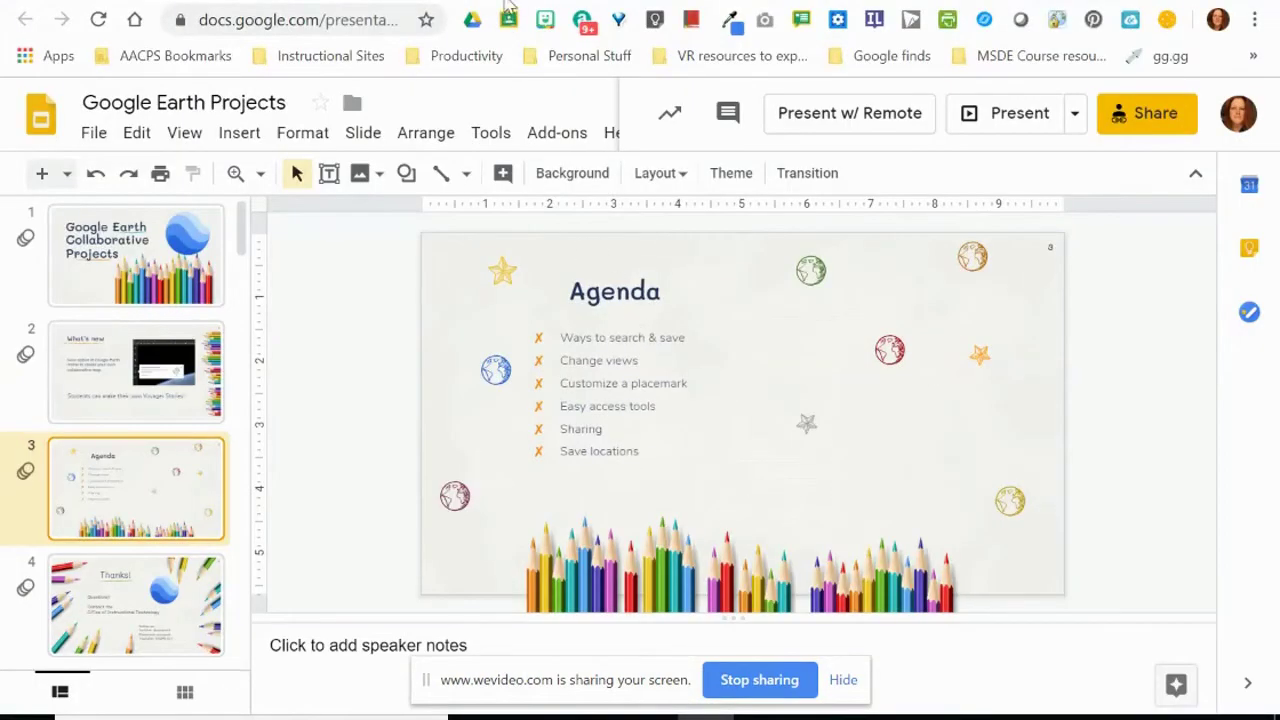
{"action": "left_click", "coordinate": [508, 12]}
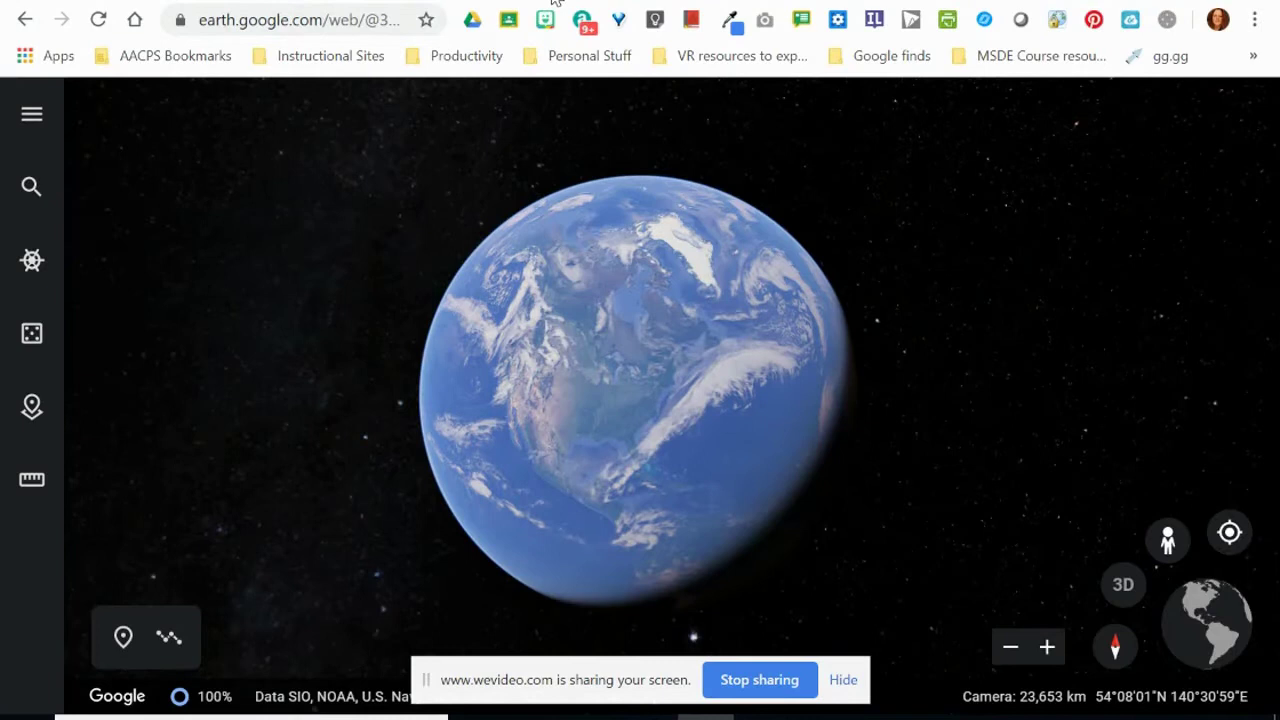
{"action": "left_click", "coordinate": [31, 408]}
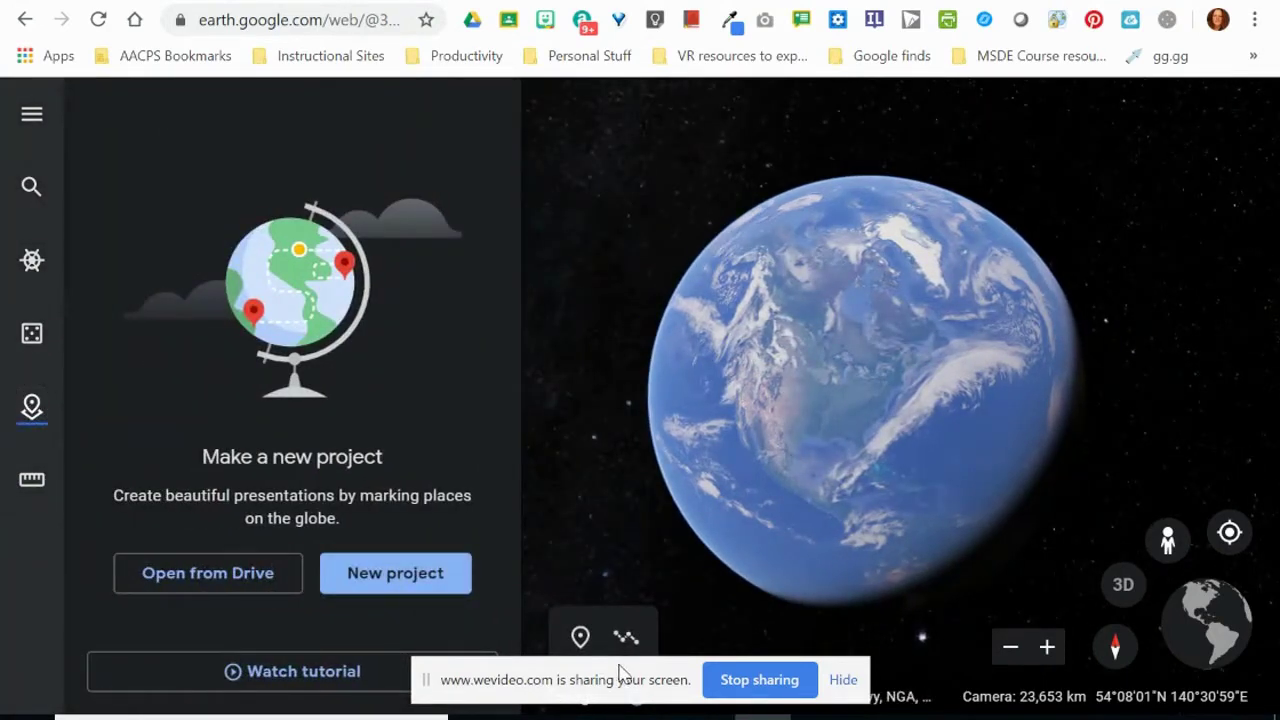
{"action": "left_click_drag", "start_coordinate": [630, 680], "coordinate": [630, 719]}
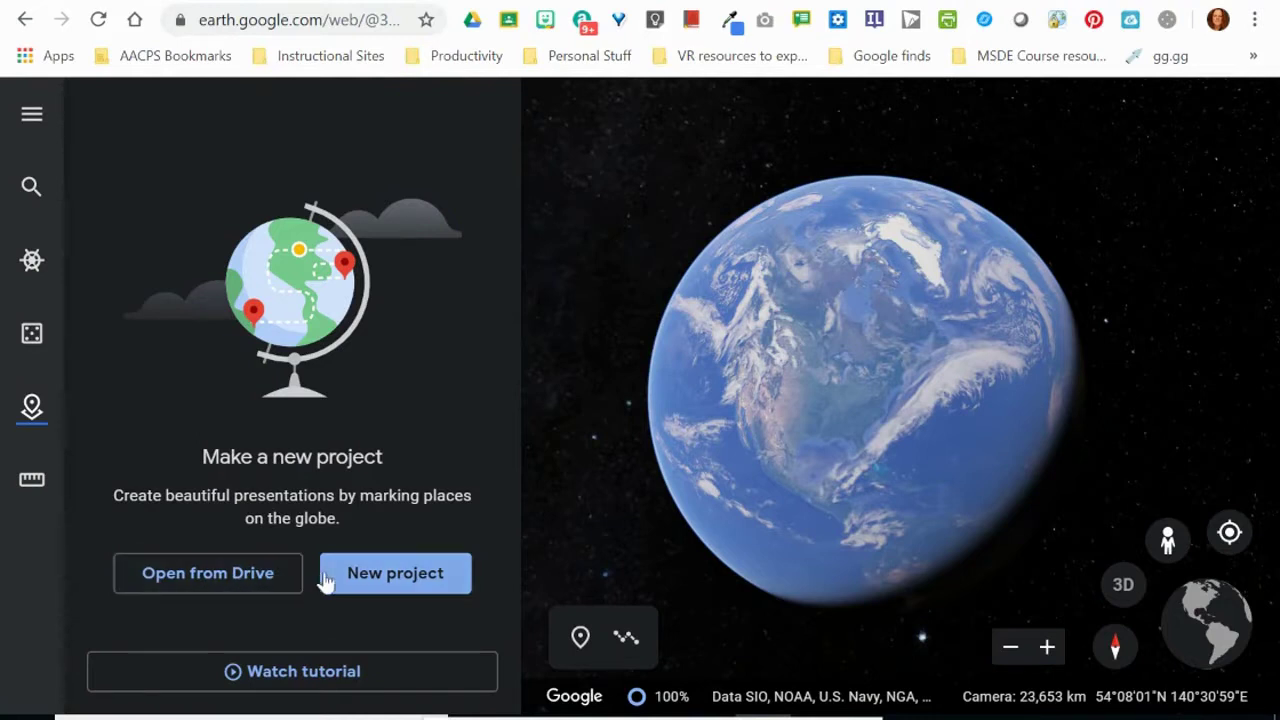
{"action": "left_click", "coordinate": [382, 580]}
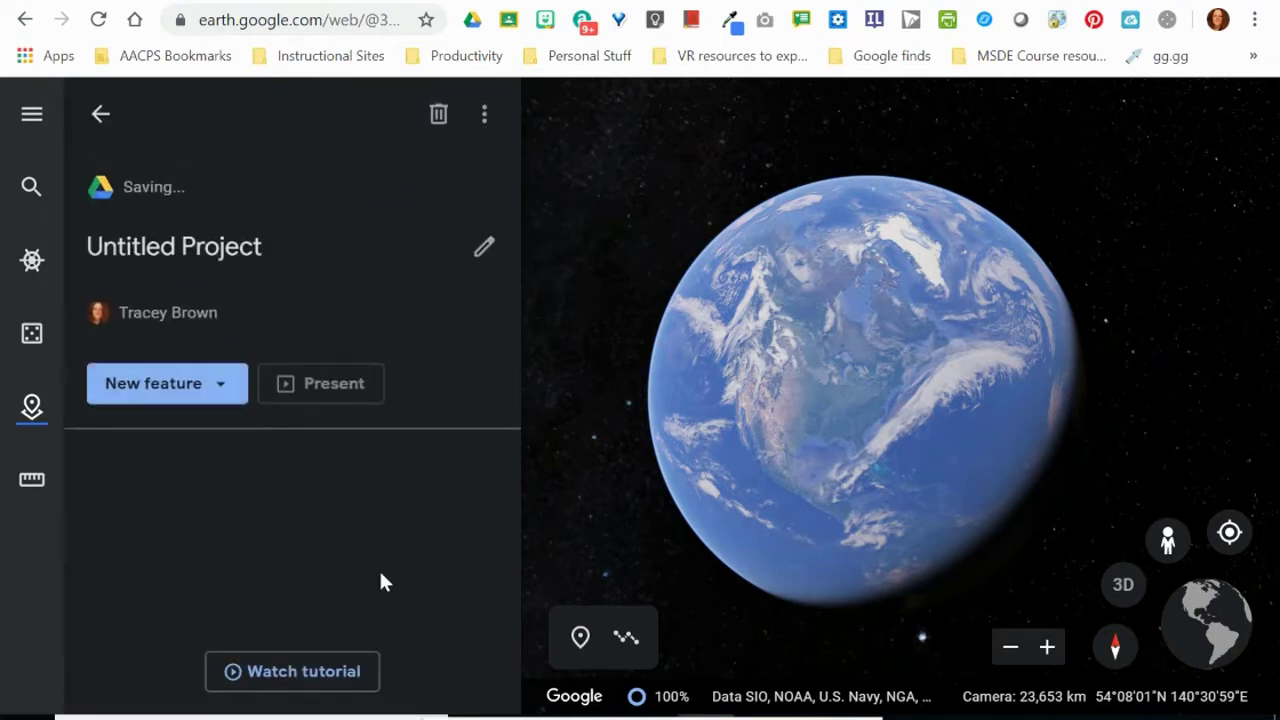
Title the new project National Zoo
{"action": "left_click", "coordinate": [223, 252]}
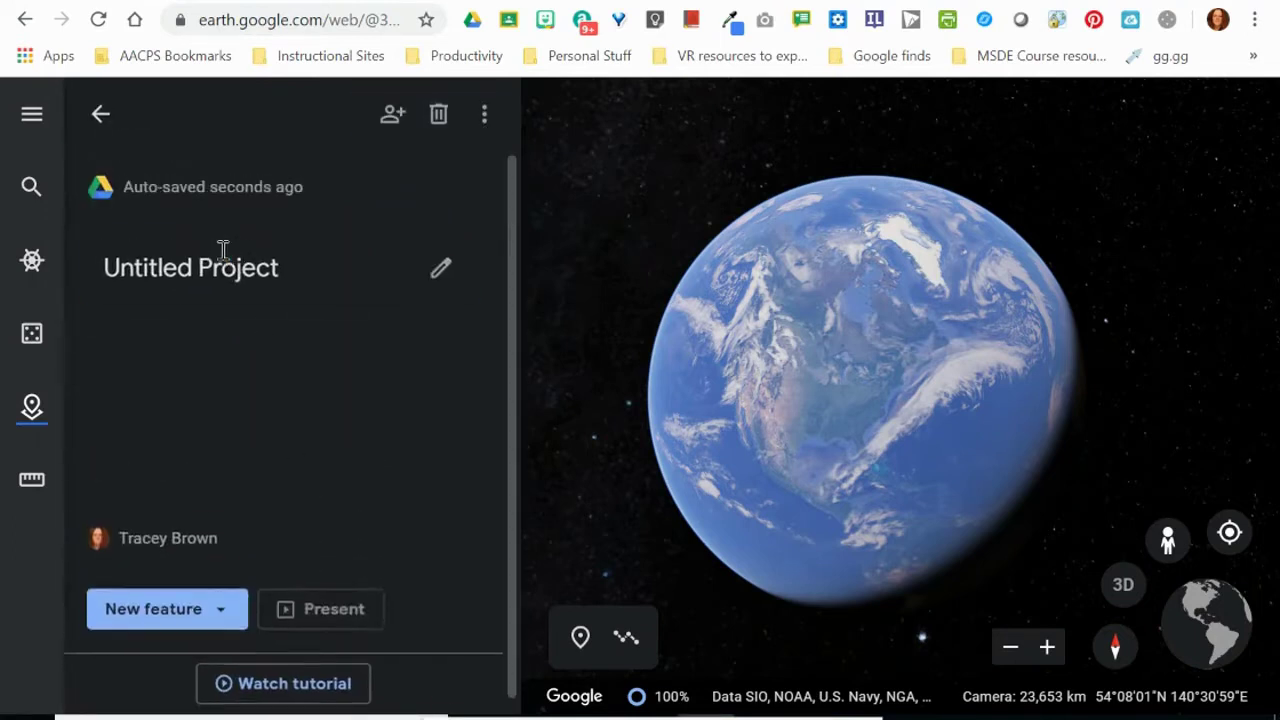
{"action": "type", "text": "Na"}
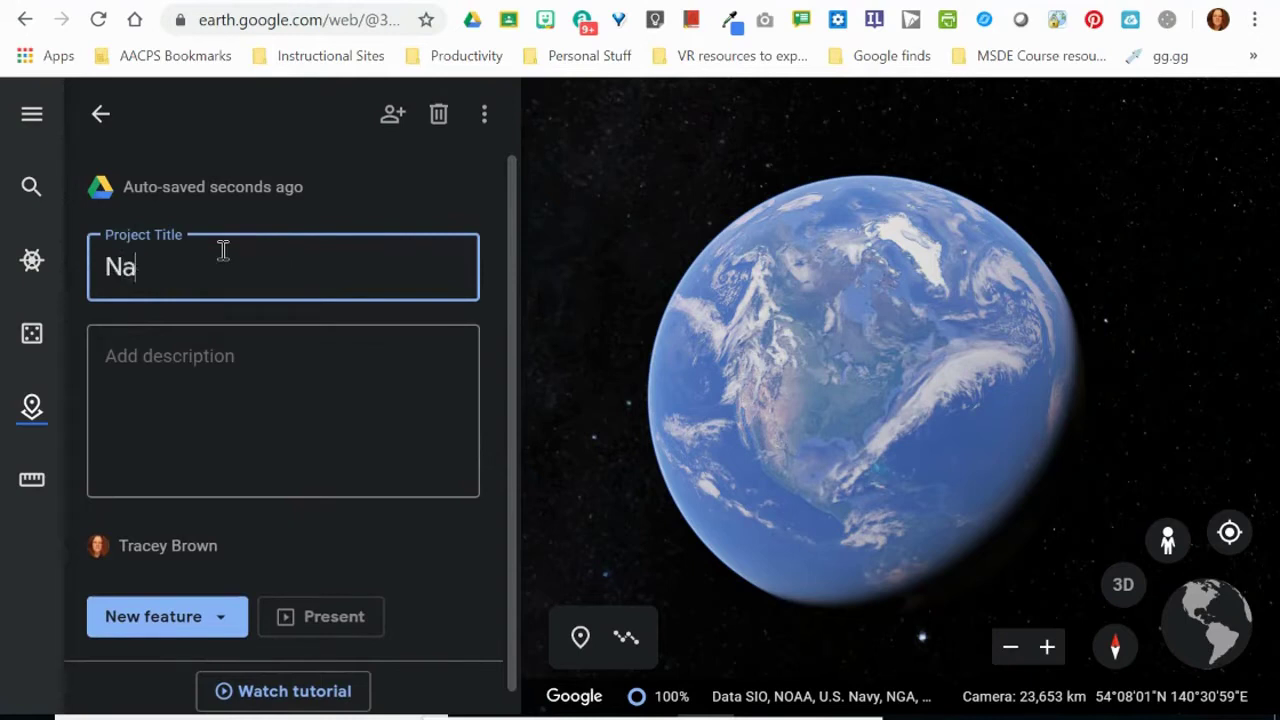
{"action": "type", "text": "tional Zoo"}
Search for National zoo and fly to the National Zoo on Connecticut Ave NW, Washington
{"action": "left_click", "coordinate": [30, 192]}
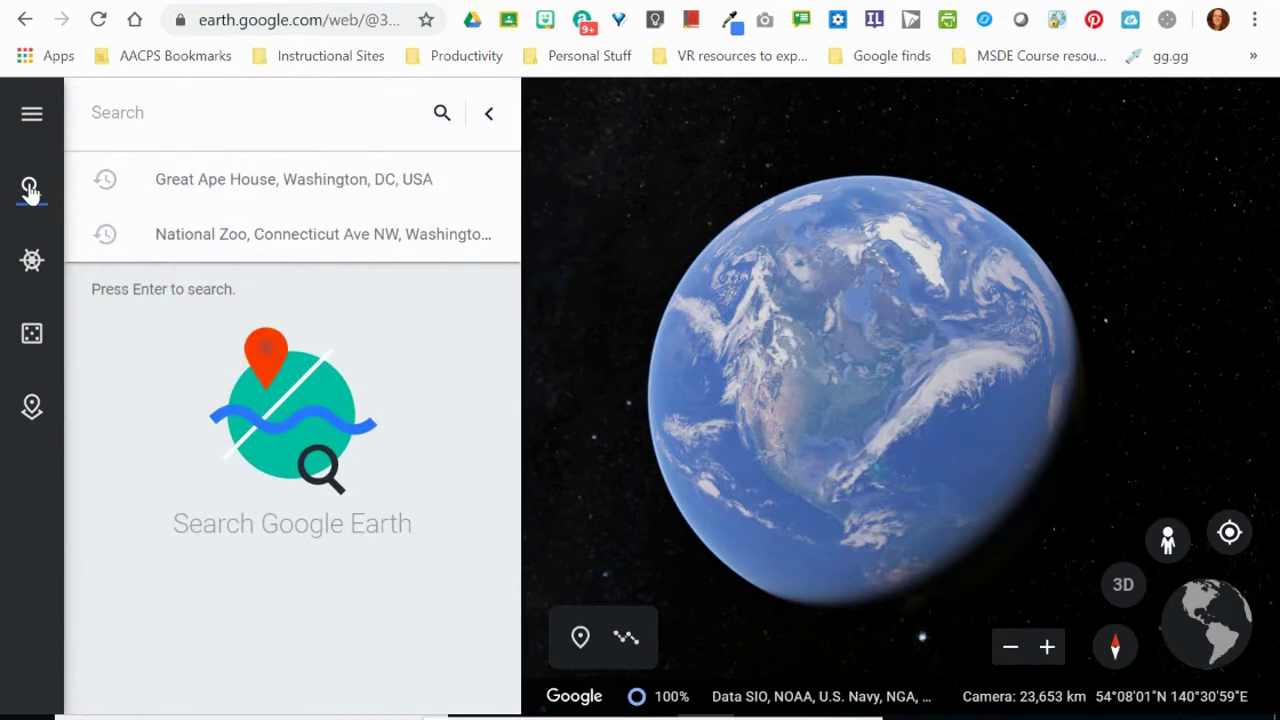
{"action": "type", "text": "National "}
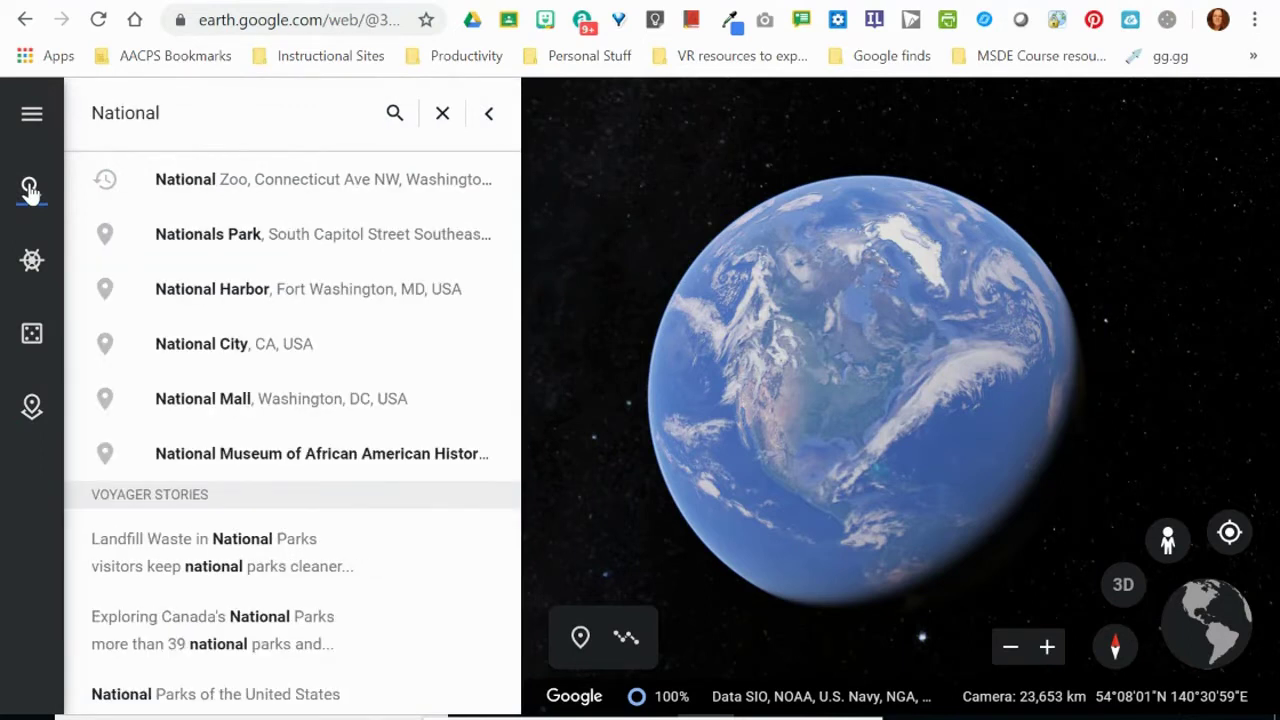
{"action": "type", "text": "zoo"}
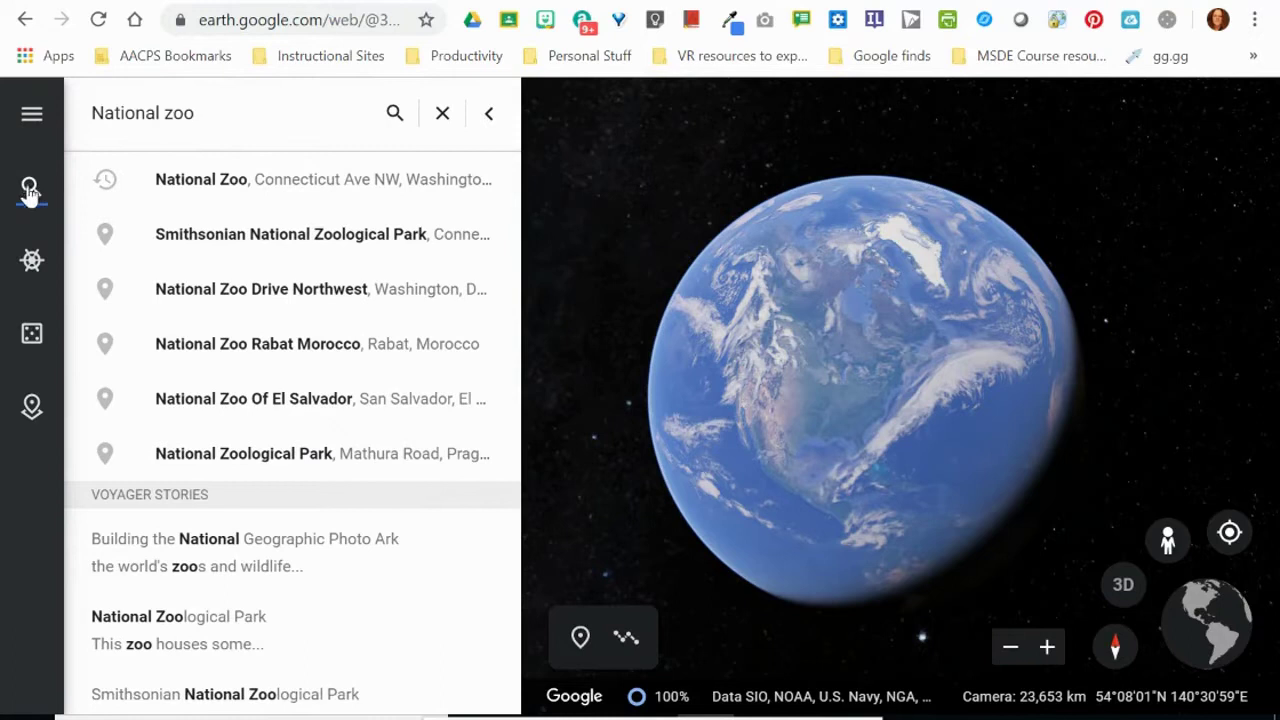
{"action": "left_click", "coordinate": [200, 180]}
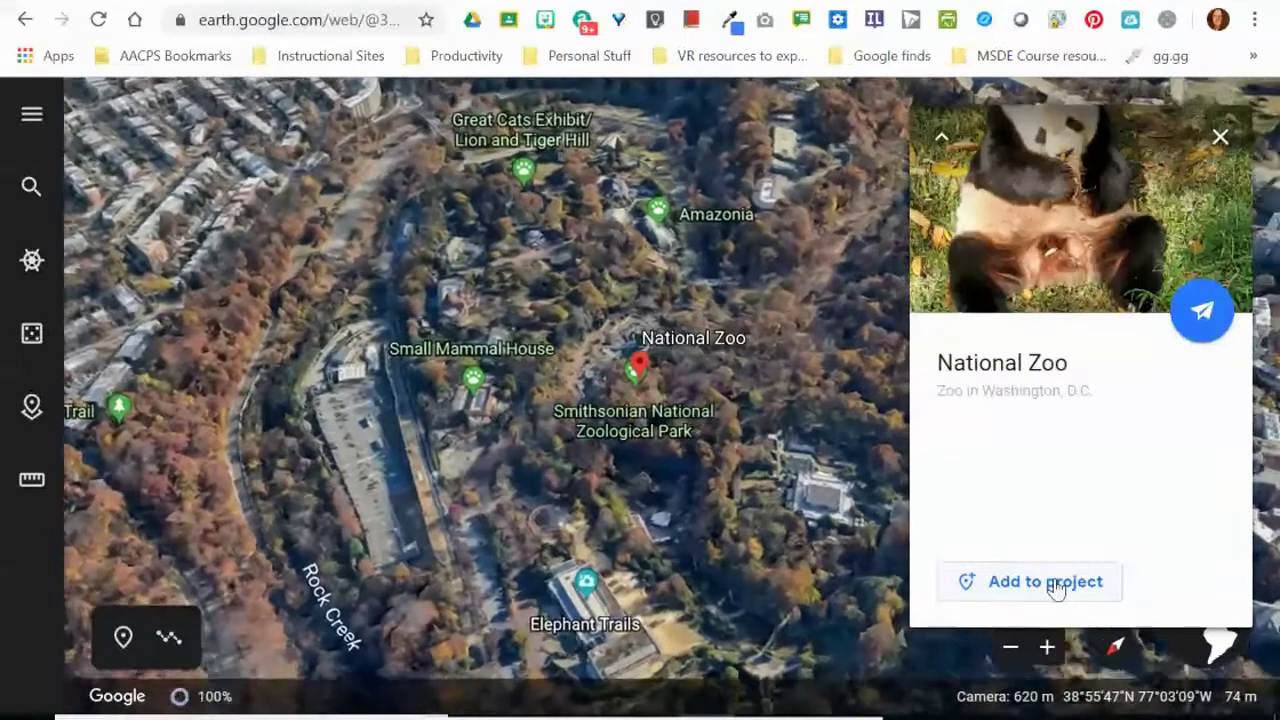
Save the found place to the National Zoo project under the title National Zoo
{"action": "left_click", "coordinate": [1057, 589]}
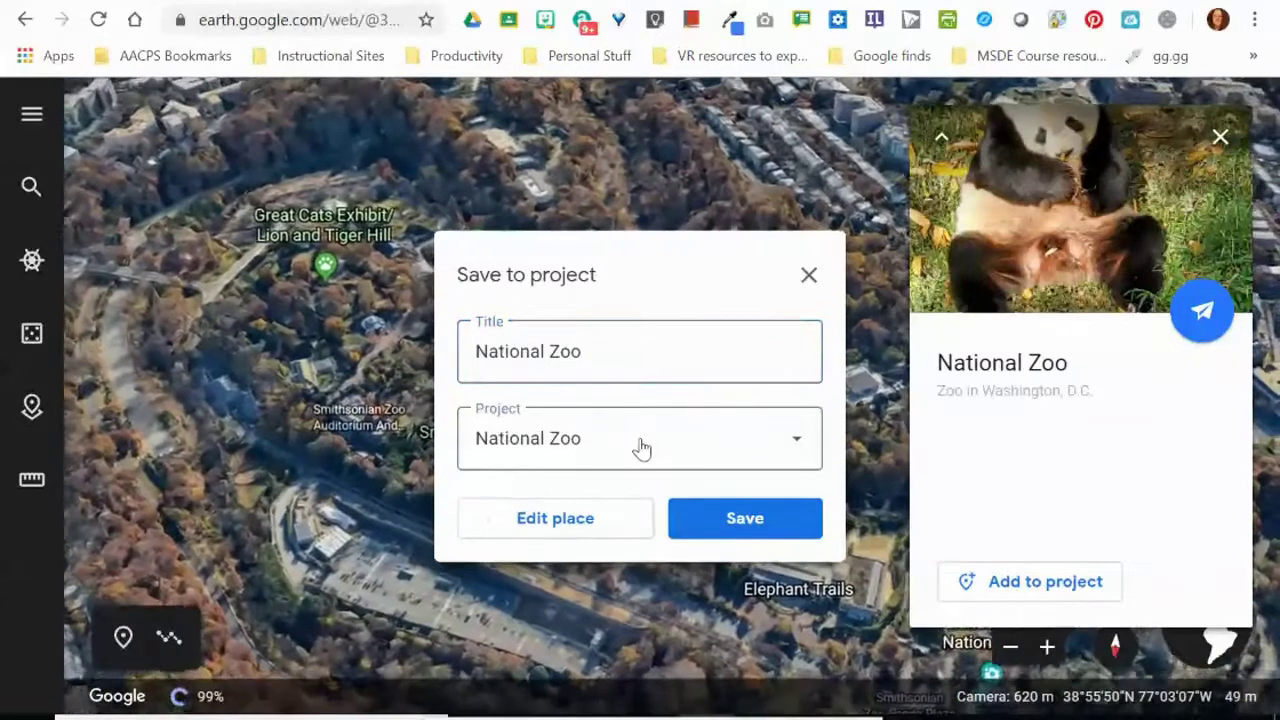
{"action": "left_click", "coordinate": [641, 447]}
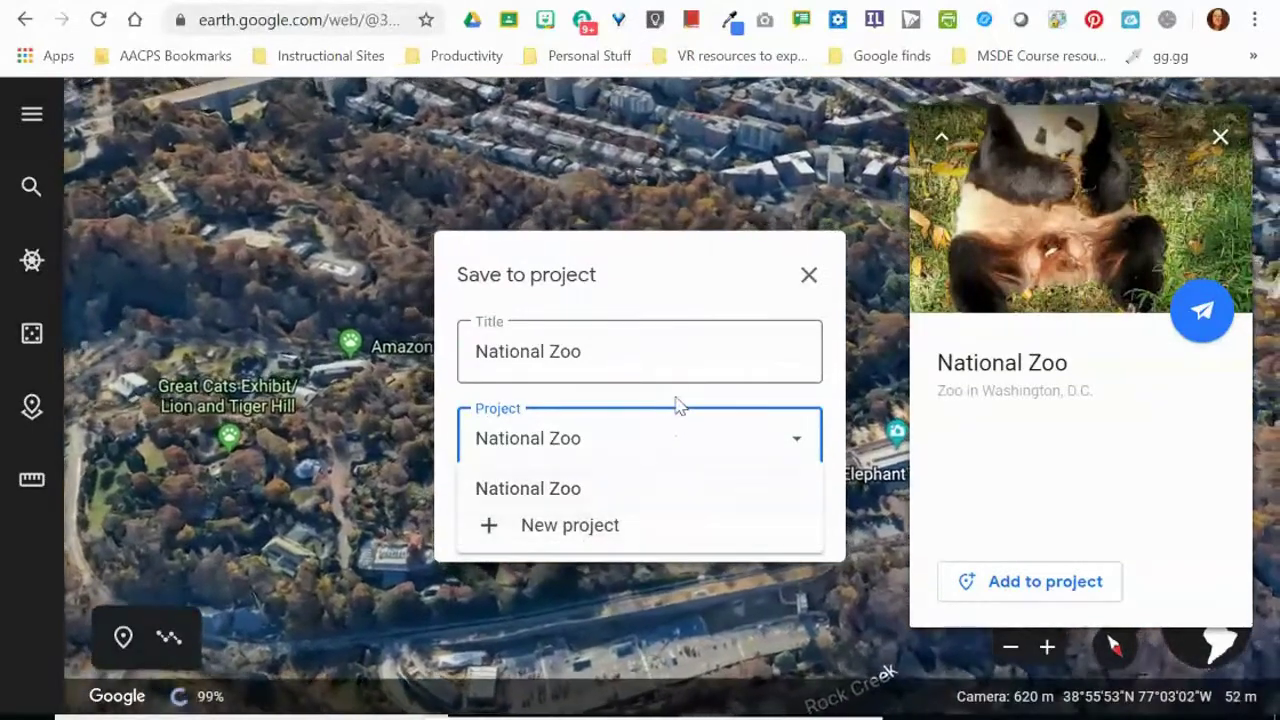
{"action": "left_click", "coordinate": [677, 406]}
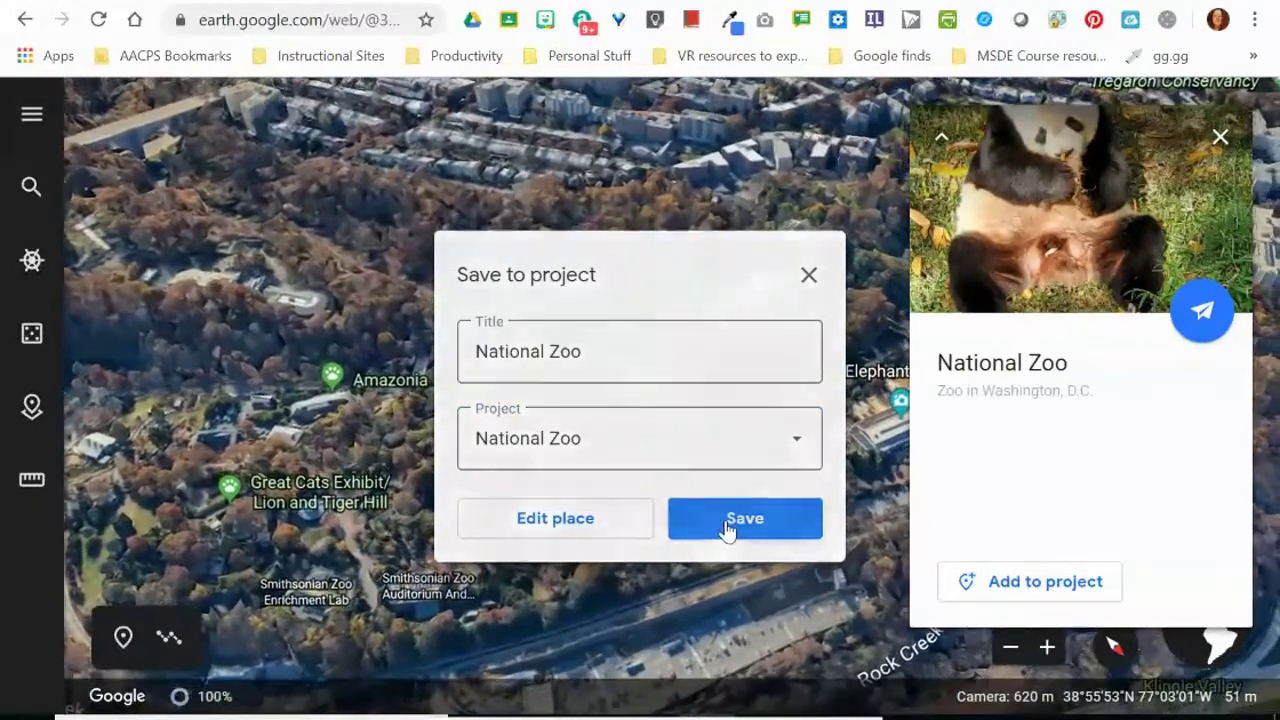
{"action": "left_click", "coordinate": [727, 530]}
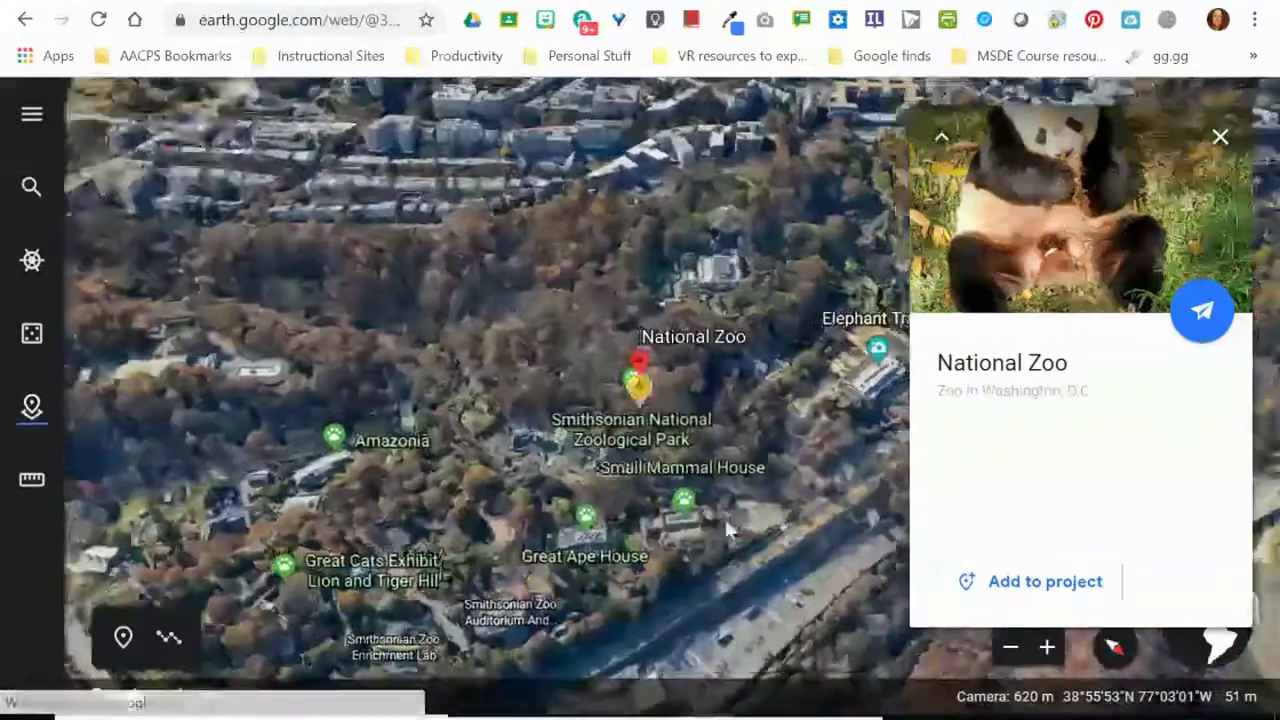
{"action": "mouse_move", "coordinate": [157, 452]}
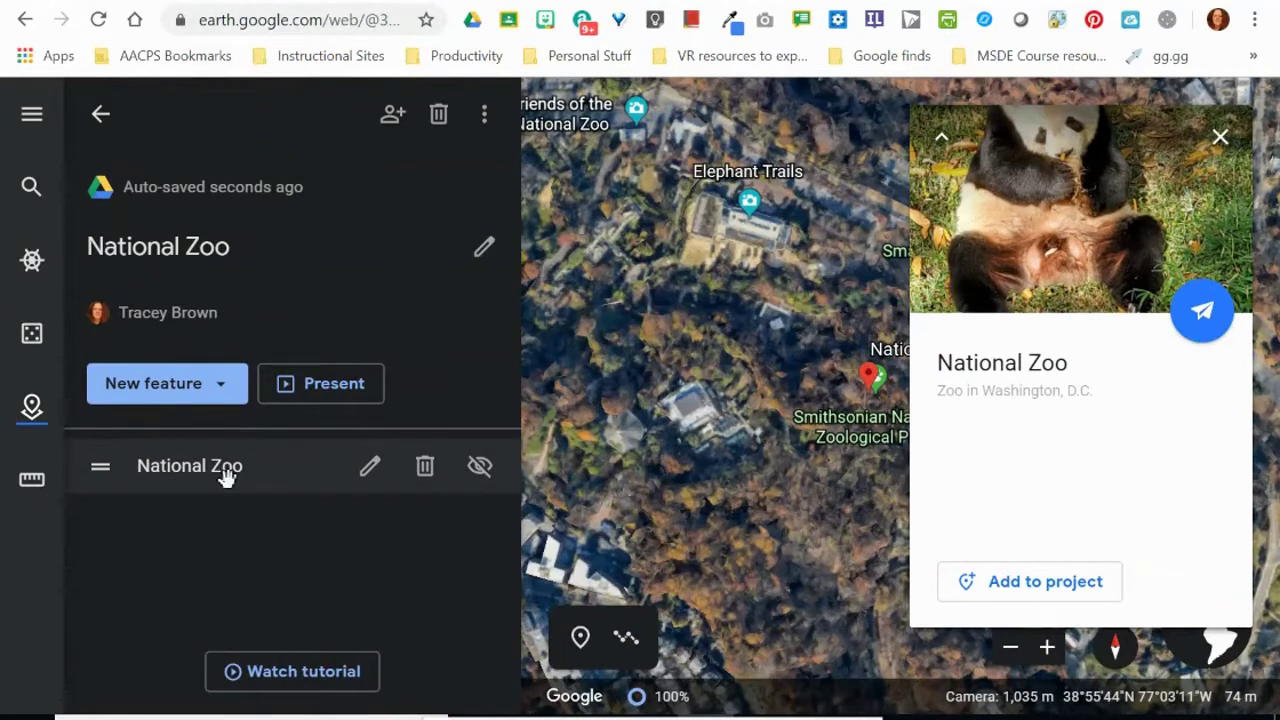
Search for ape house, add Great Ape House in Washington, DC to the National Zoo project and open the place for editing
{"action": "left_click", "coordinate": [30, 187]}
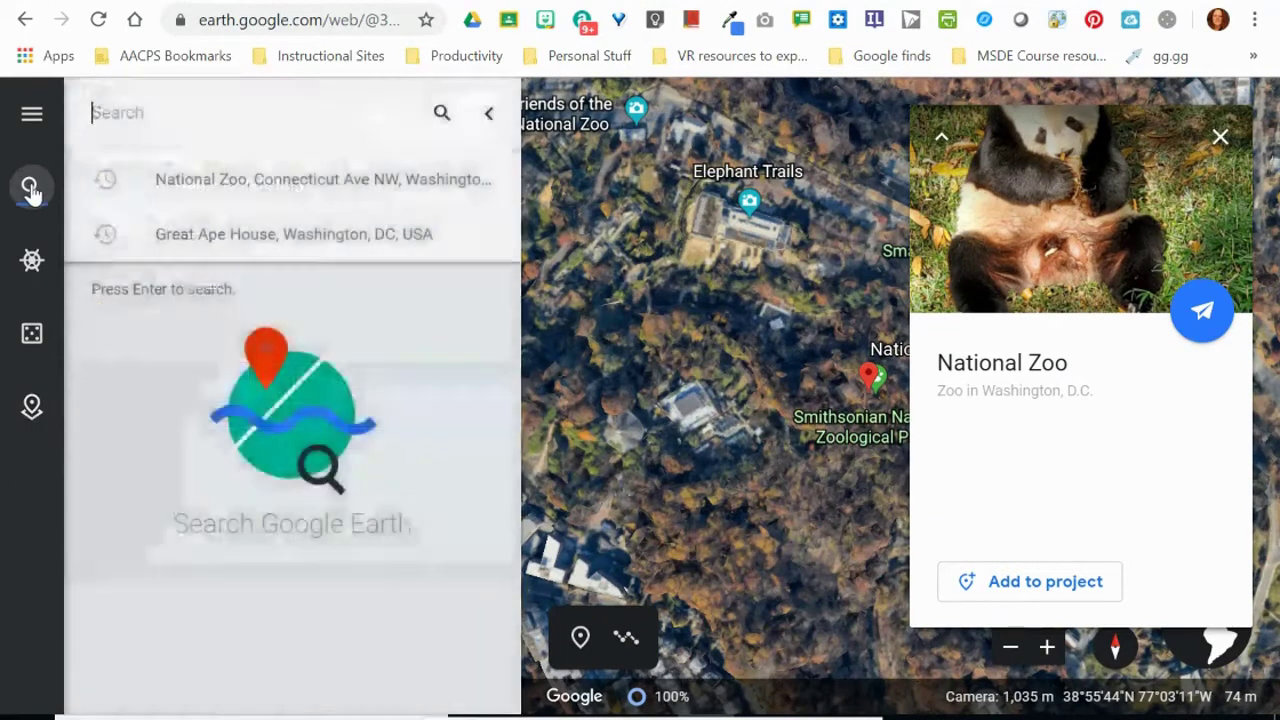
{"action": "type", "text": "ape"}
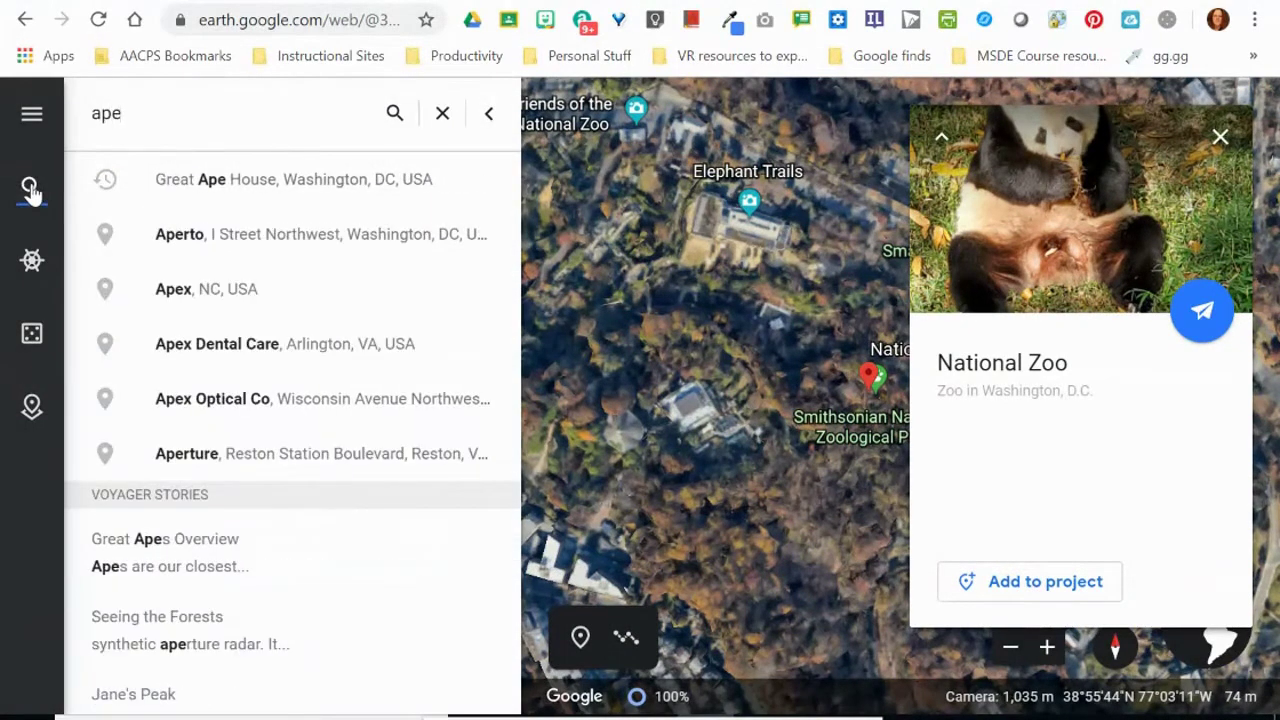
{"action": "type", "text": " house"}
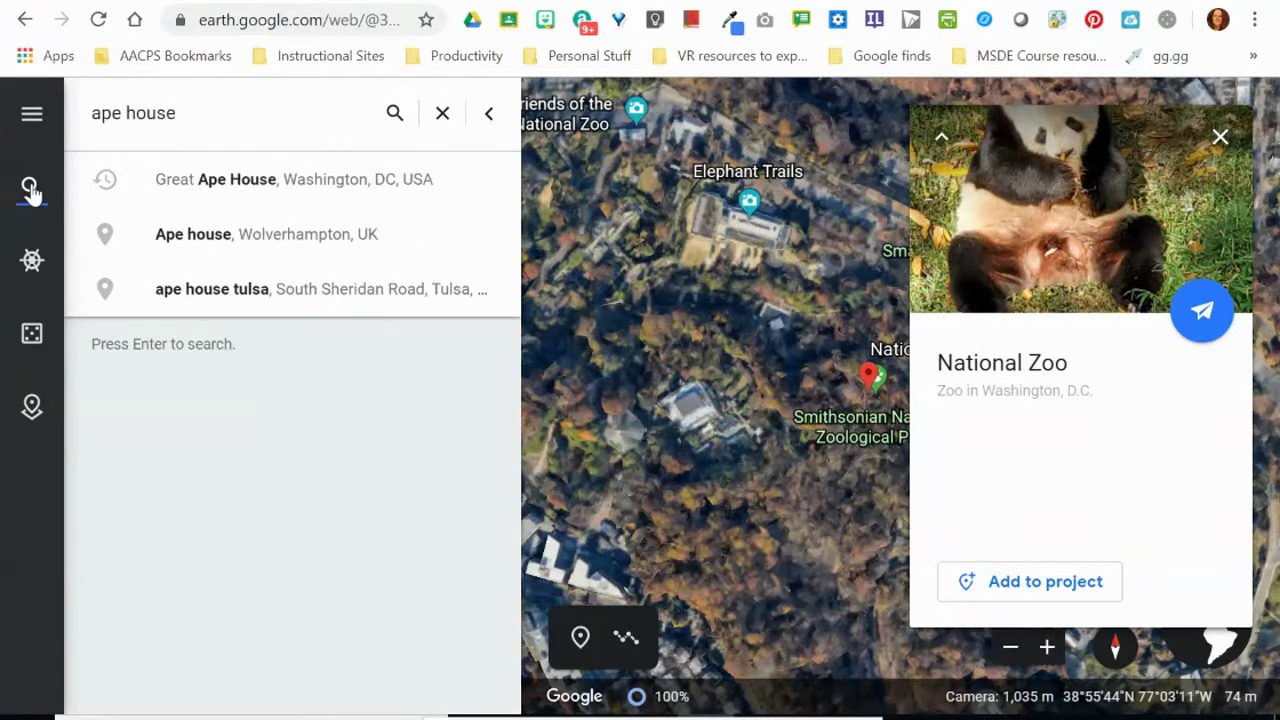
{"action": "left_click", "coordinate": [266, 180]}
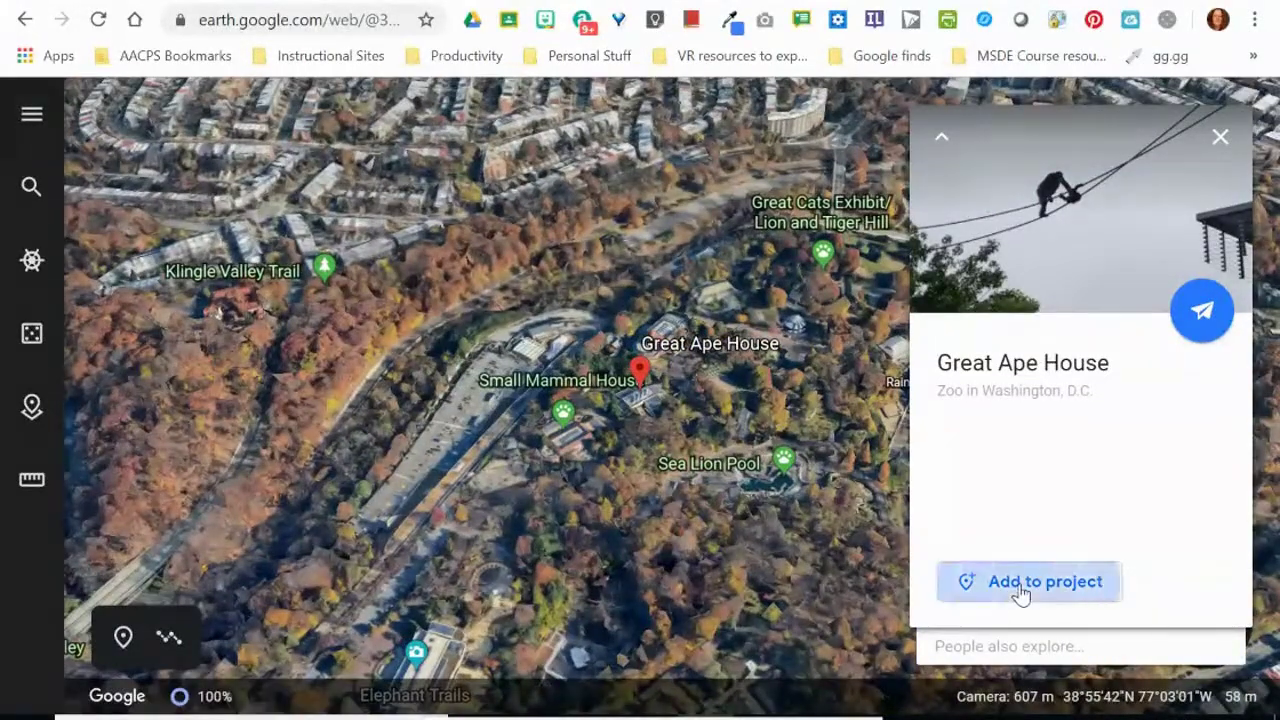
{"action": "left_click", "coordinate": [1020, 590]}
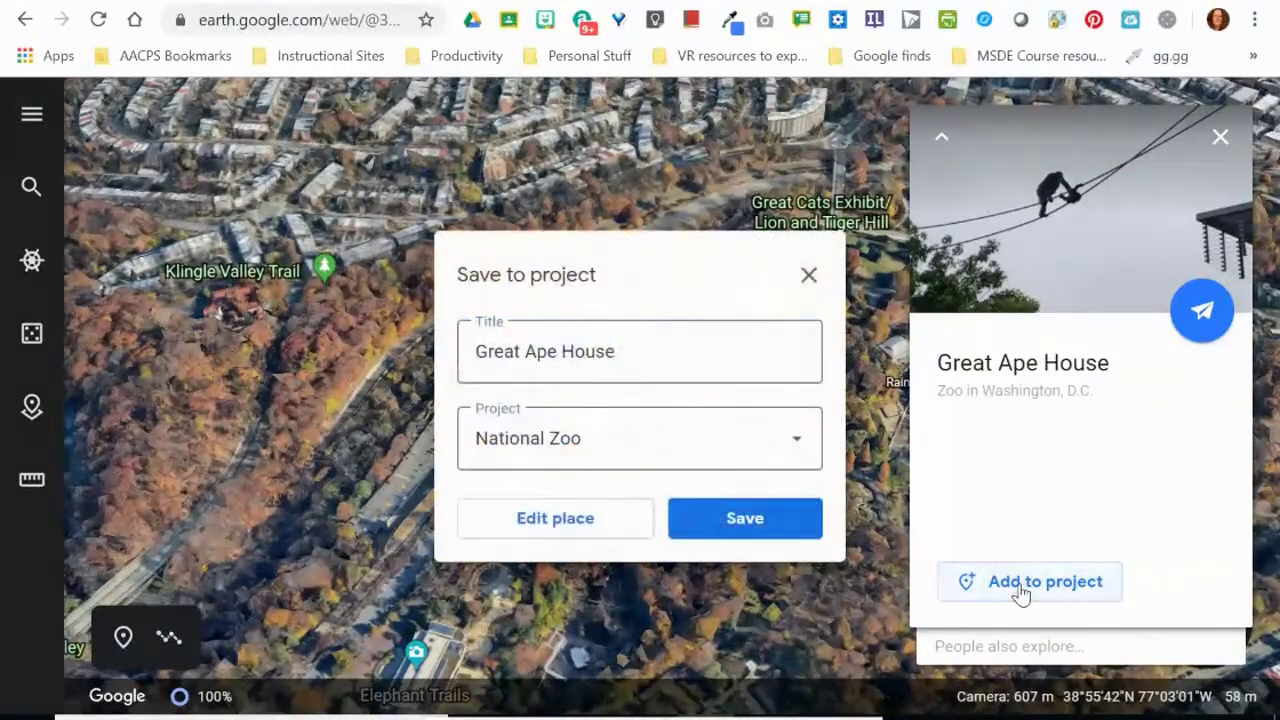
{"action": "left_click", "coordinate": [557, 522]}
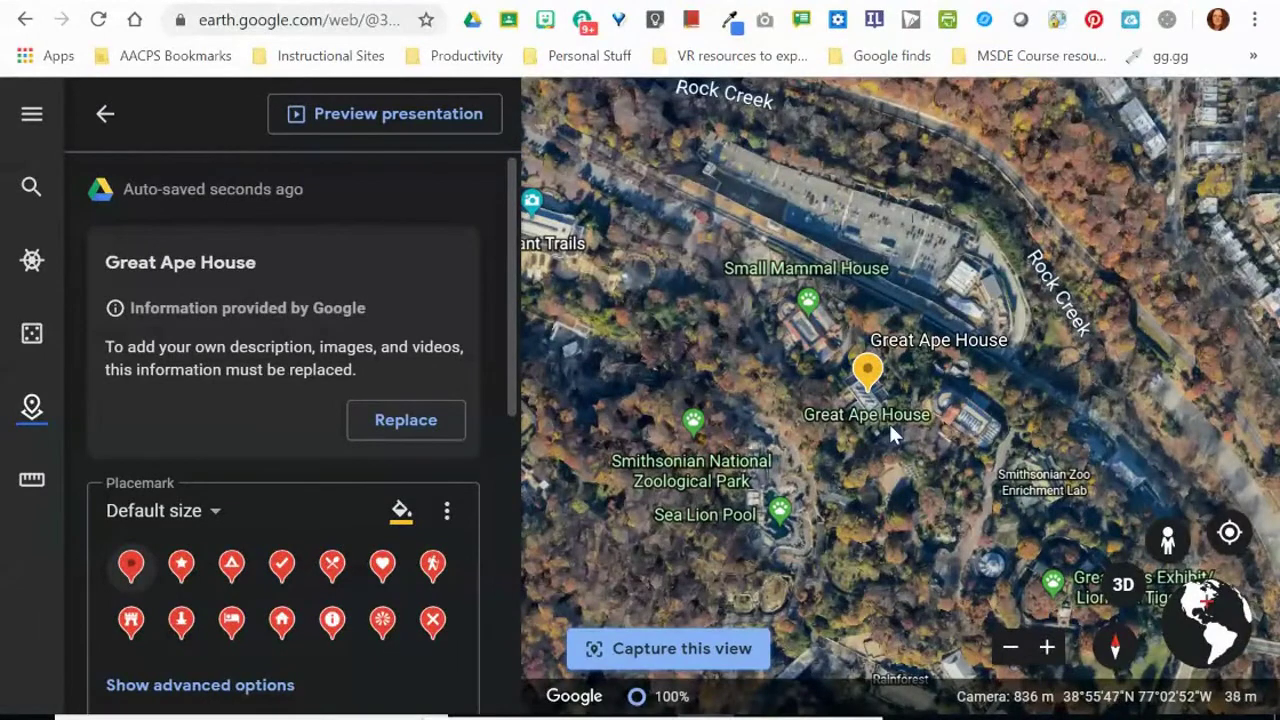
Capture a close, tilted and rotated 3D view of the path beside the Great Ape House as its placemark view
{"action": "scroll", "coordinate": [890, 433], "scroll_direction": "up", "scroll_amount": 5}
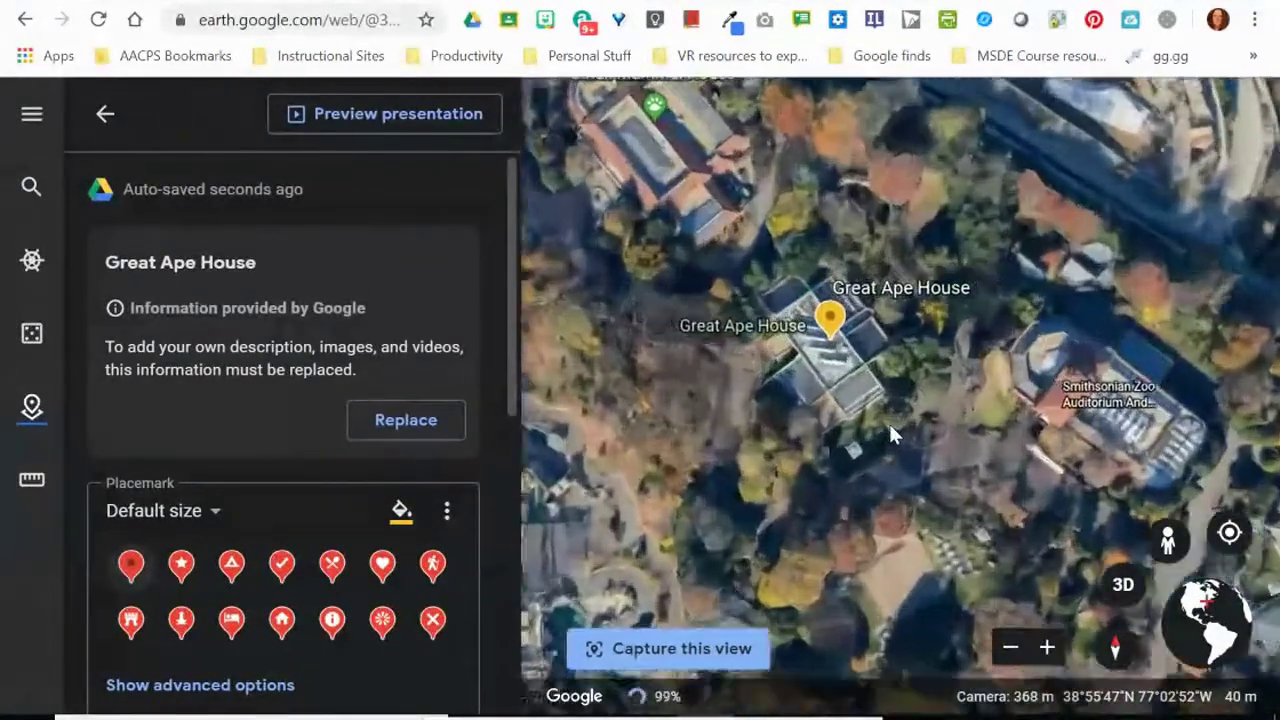
{"action": "scroll", "coordinate": [891, 430], "scroll_direction": "up", "scroll_amount": 3}
{"action": "left_click_drag", "start_coordinate": [911, 371], "coordinate": [904, 301], "text": "shift"}
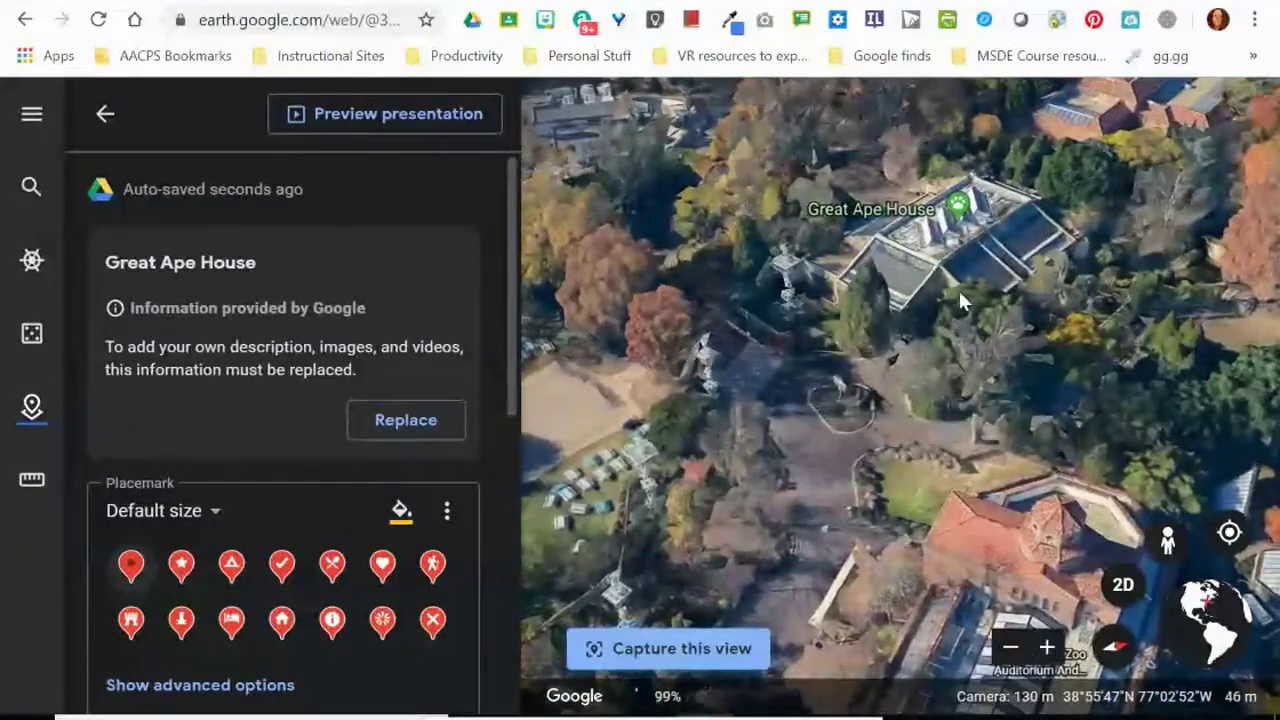
{"action": "left_click_drag", "start_coordinate": [958, 288], "coordinate": [834, 300], "text": "shift"}
{"action": "scroll", "coordinate": [834, 300], "scroll_direction": "up", "scroll_amount": 3}
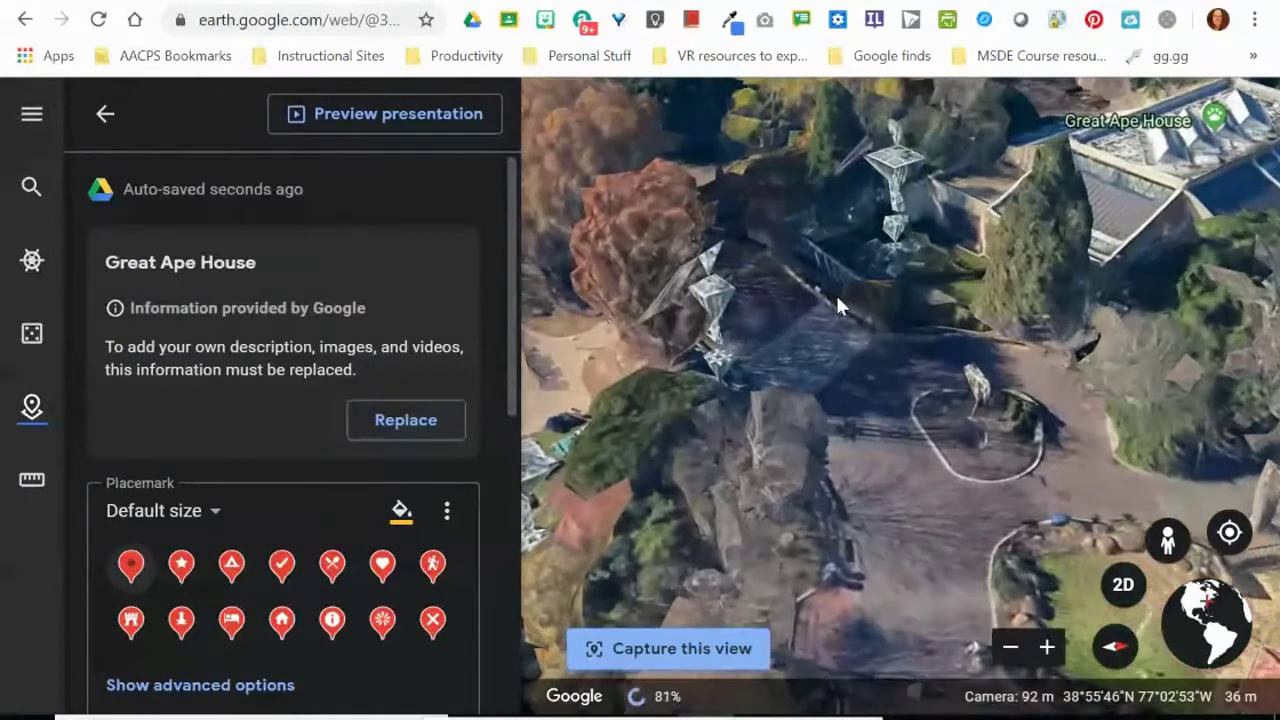
{"action": "left_click_drag", "start_coordinate": [870, 274], "coordinate": [837, 251], "text": "shift"}
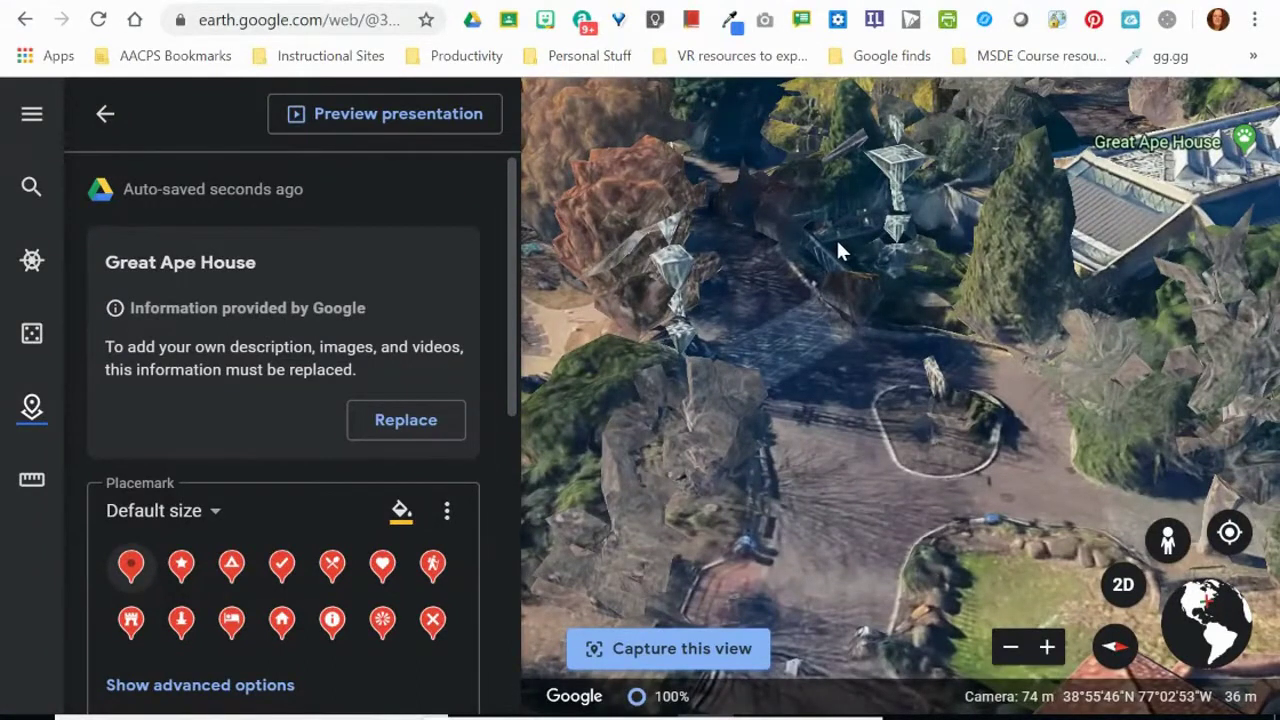
{"action": "left_click", "coordinate": [636, 651]}
Give the Great Ape House placemark the star icon in green and review its manual view settings
{"action": "left_click", "coordinate": [400, 511]}
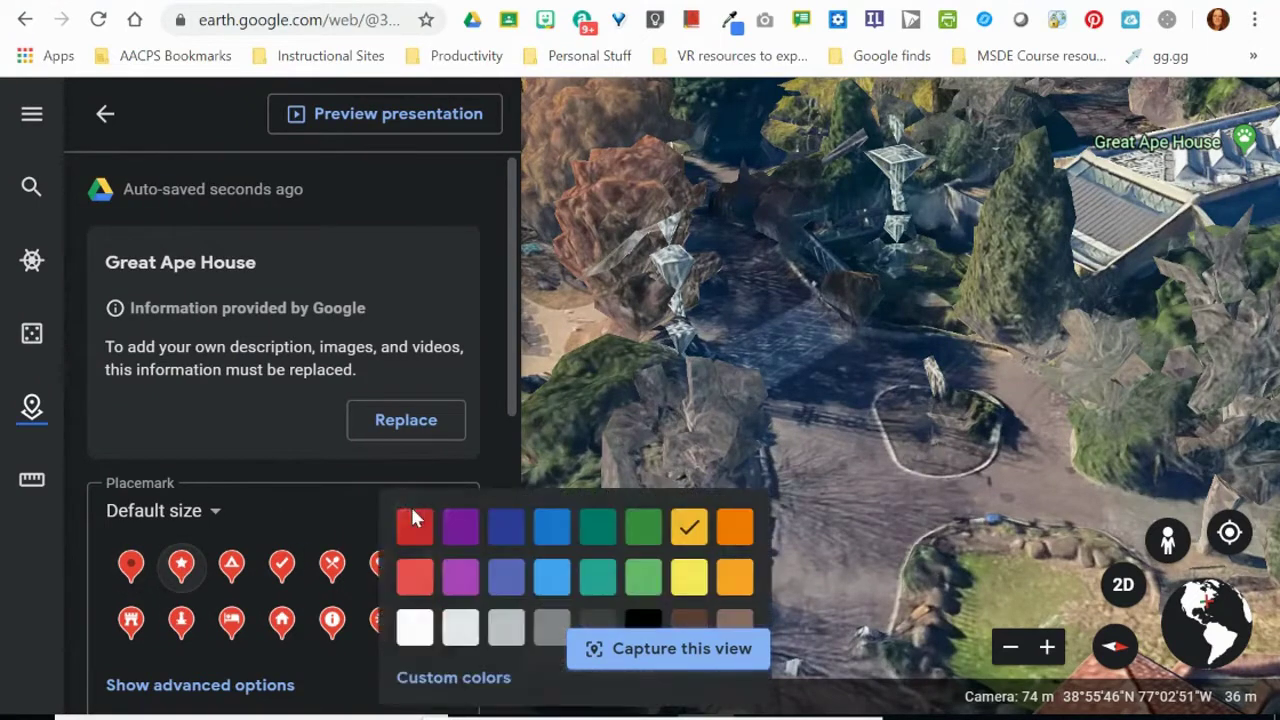
{"action": "left_click", "coordinate": [641, 531]}
{"action": "scroll", "coordinate": [312, 530], "scroll_direction": "down", "scroll_amount": 5}
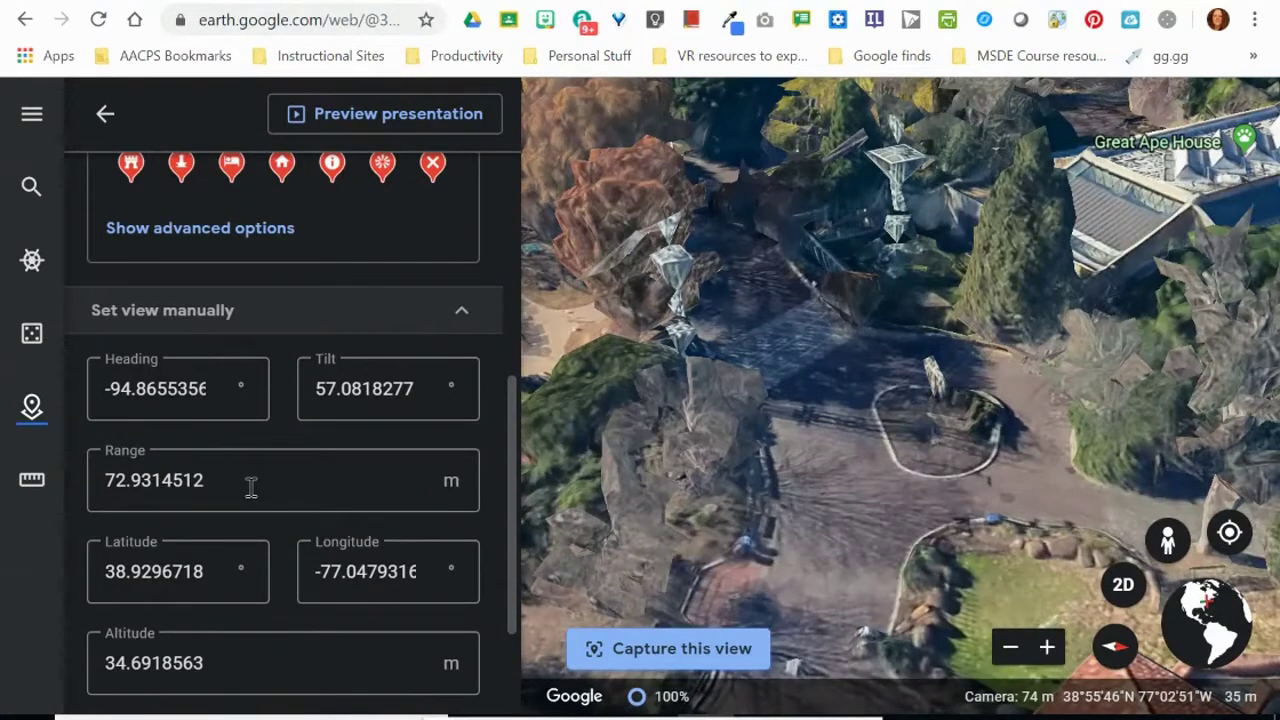
{"action": "scroll", "coordinate": [251, 487], "scroll_direction": "down", "scroll_amount": 2}
{"action": "scroll", "coordinate": [251, 487], "scroll_direction": "up", "scroll_amount": 5}
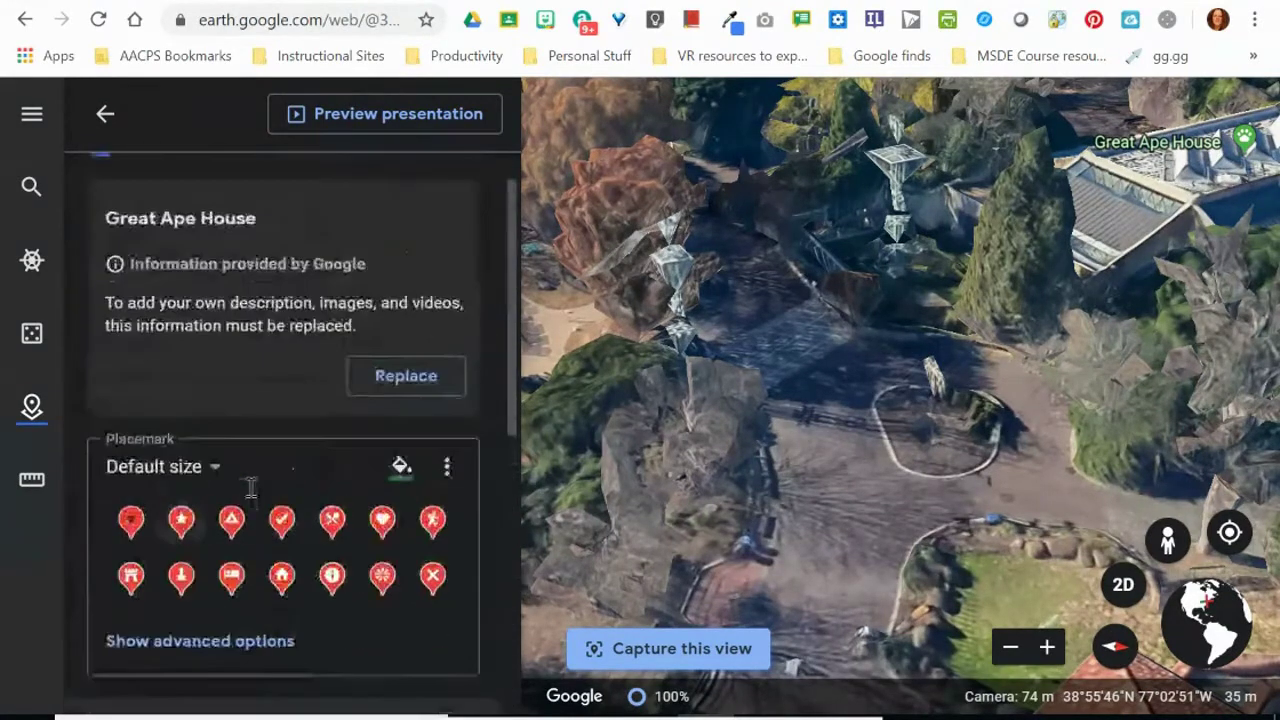
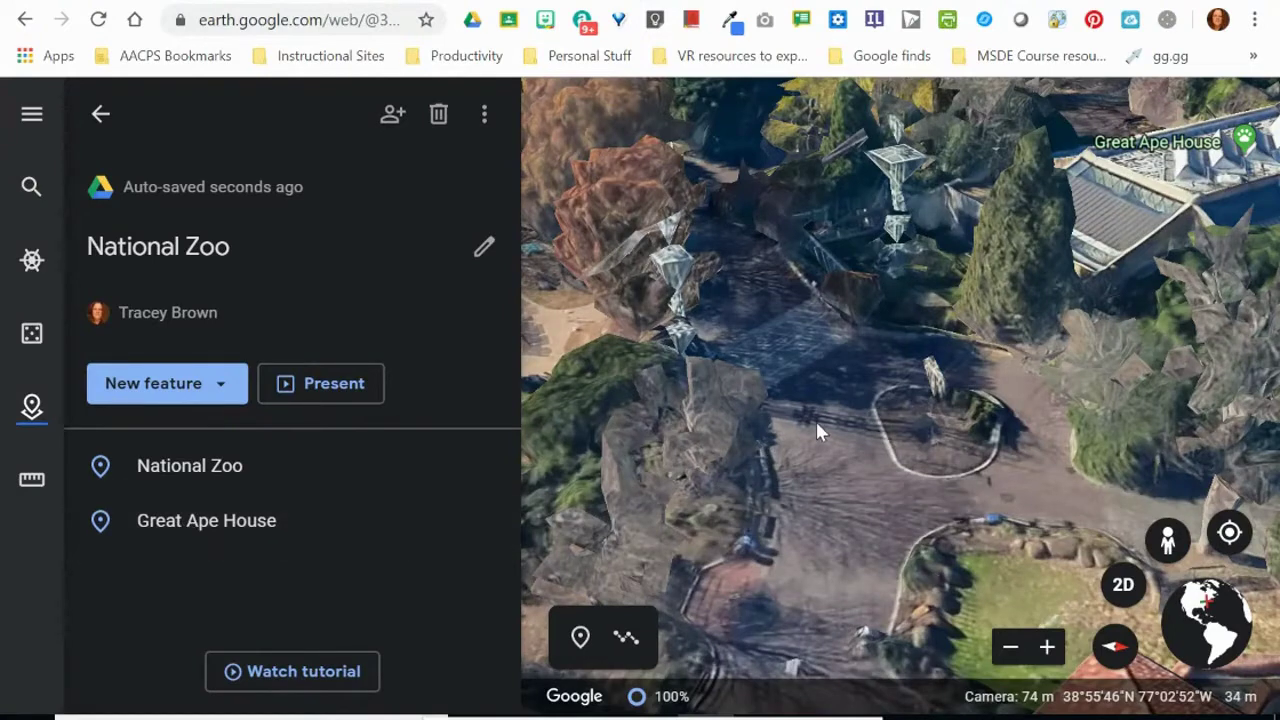
Add a placemark titled Panda Exhibit at the wooded panda enclosure to the National Zoo project and open it for editing
{"action": "scroll", "coordinate": [816, 423], "scroll_direction": "down", "scroll_amount": 1}
{"action": "scroll", "coordinate": [816, 423], "scroll_direction": "down", "scroll_amount": 4}
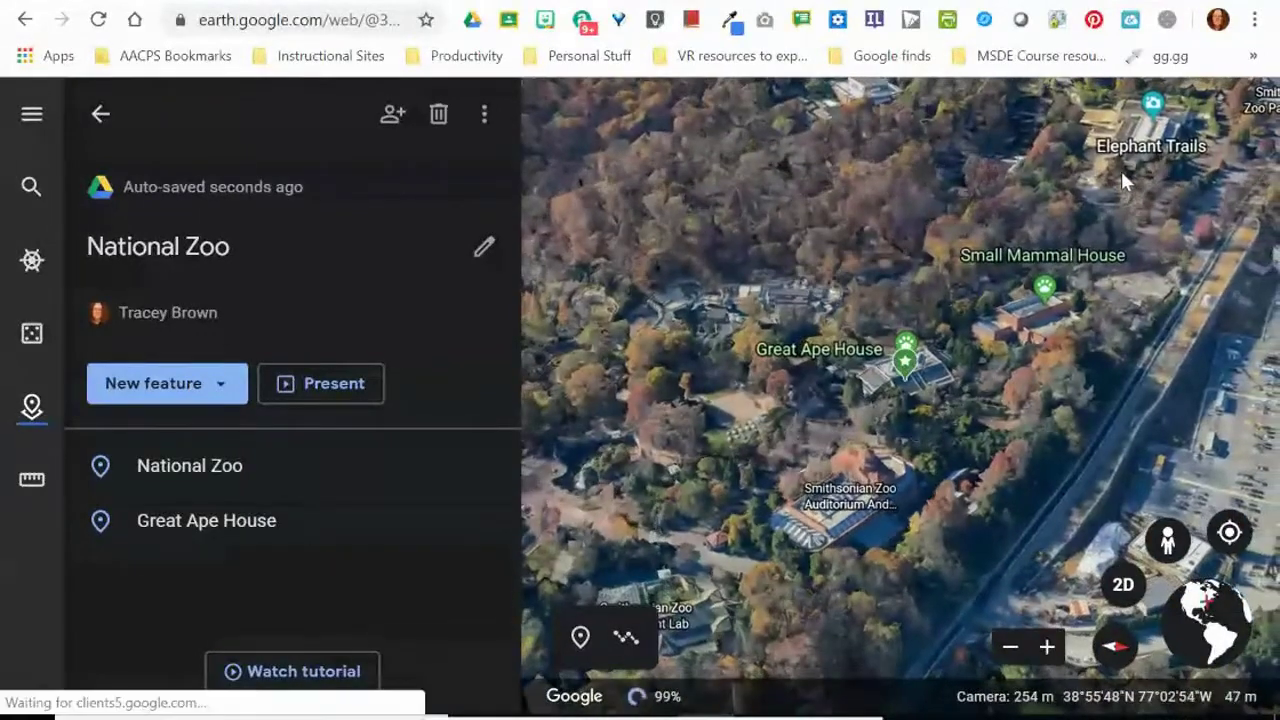
{"action": "left_click_drag", "start_coordinate": [1121, 171], "coordinate": [961, 401]}
{"action": "left_click_drag", "start_coordinate": [1034, 243], "coordinate": [900, 543]}
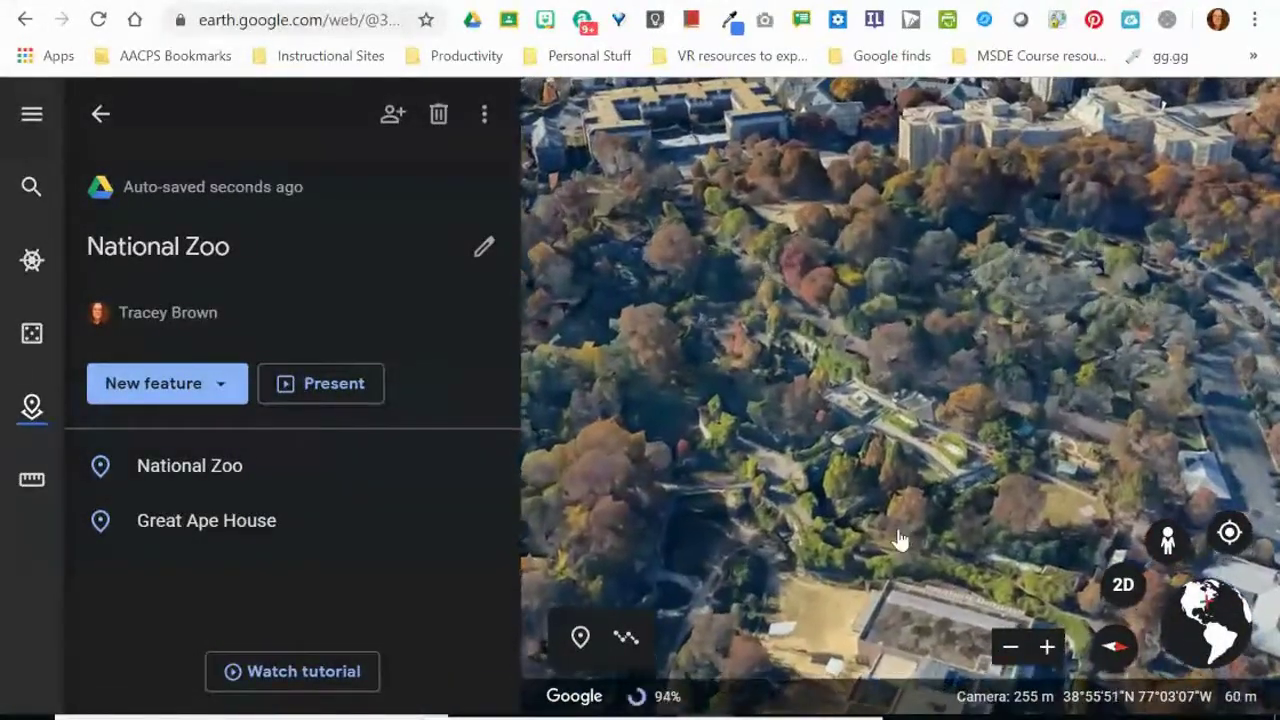
{"action": "scroll", "coordinate": [897, 534], "scroll_direction": "up", "scroll_amount": 3}
{"action": "scroll", "coordinate": [829, 460], "scroll_direction": "up", "scroll_amount": 2}
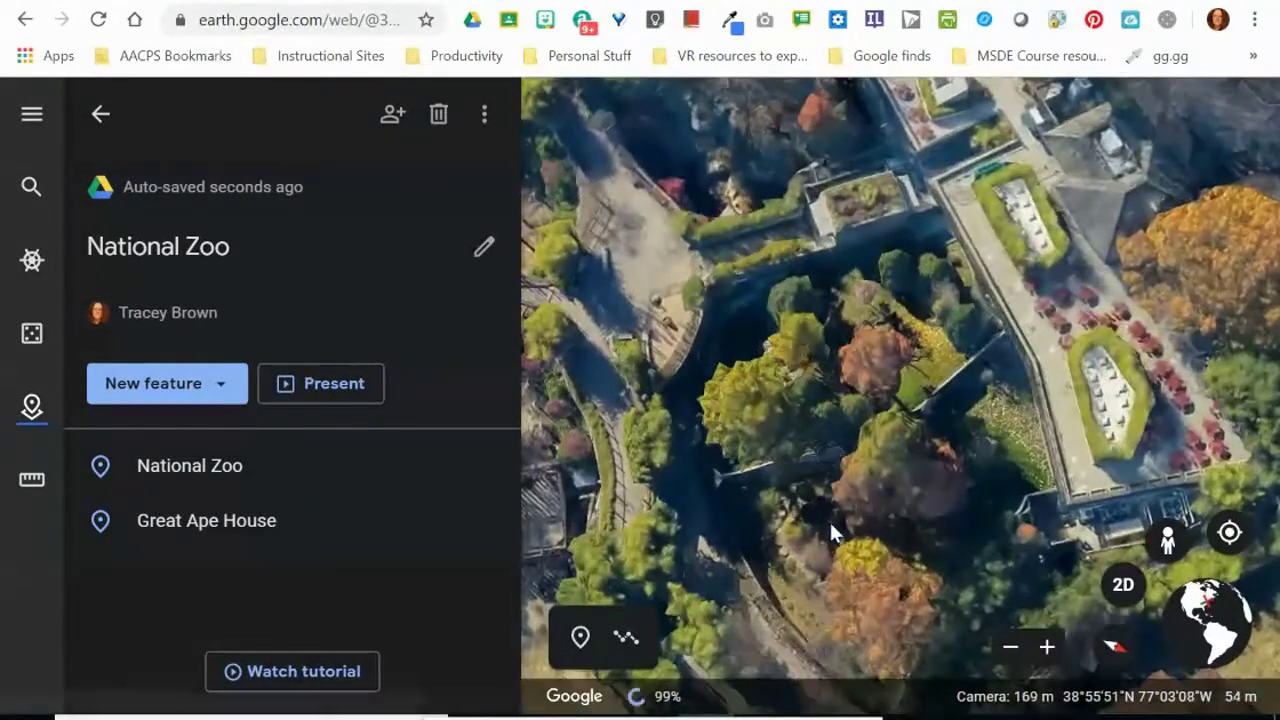
{"action": "left_click_drag", "start_coordinate": [829, 531], "coordinate": [845, 422]}
{"action": "left_click", "coordinate": [580, 640]}
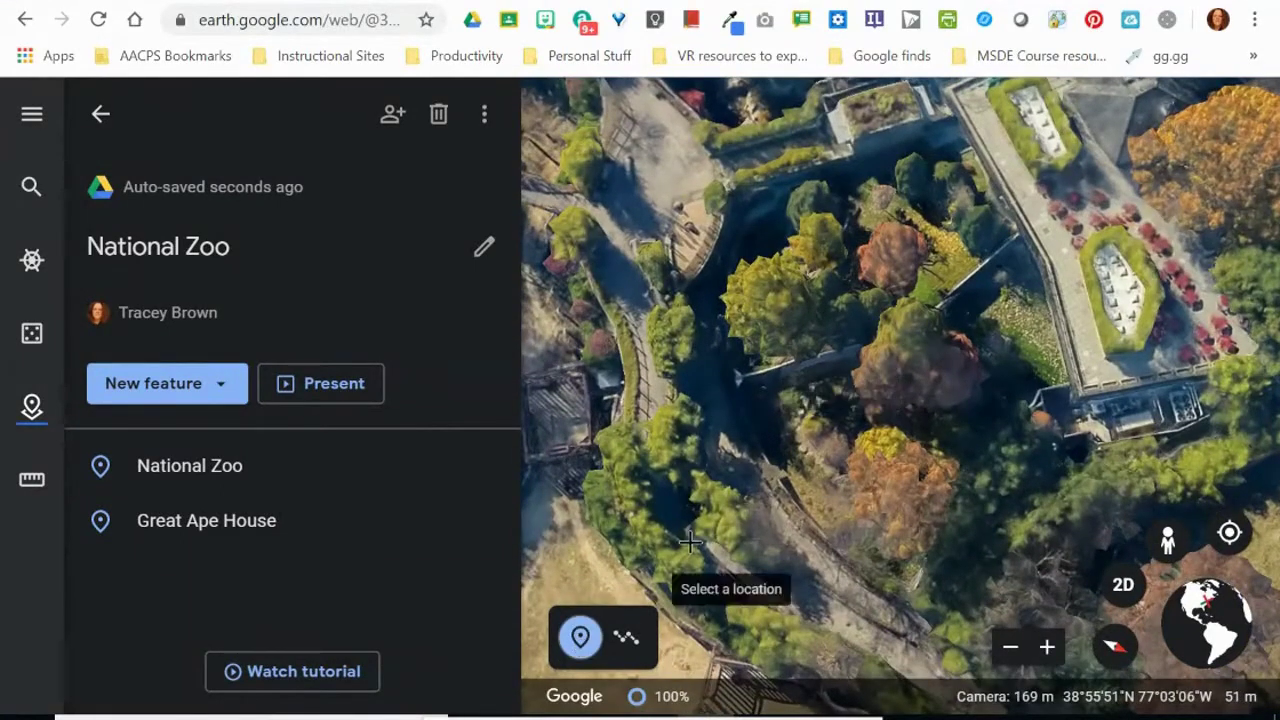
{"action": "left_click", "coordinate": [817, 403]}
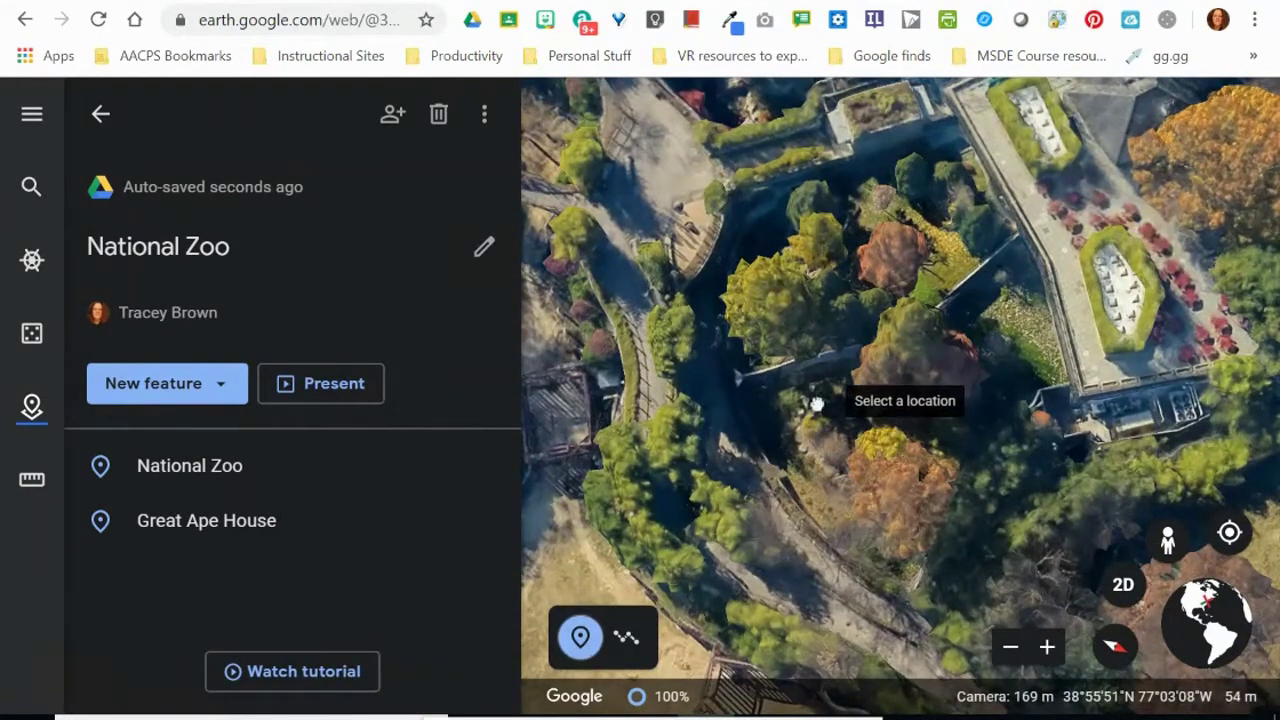
{"action": "type", "text": "Panda Exhibit"}
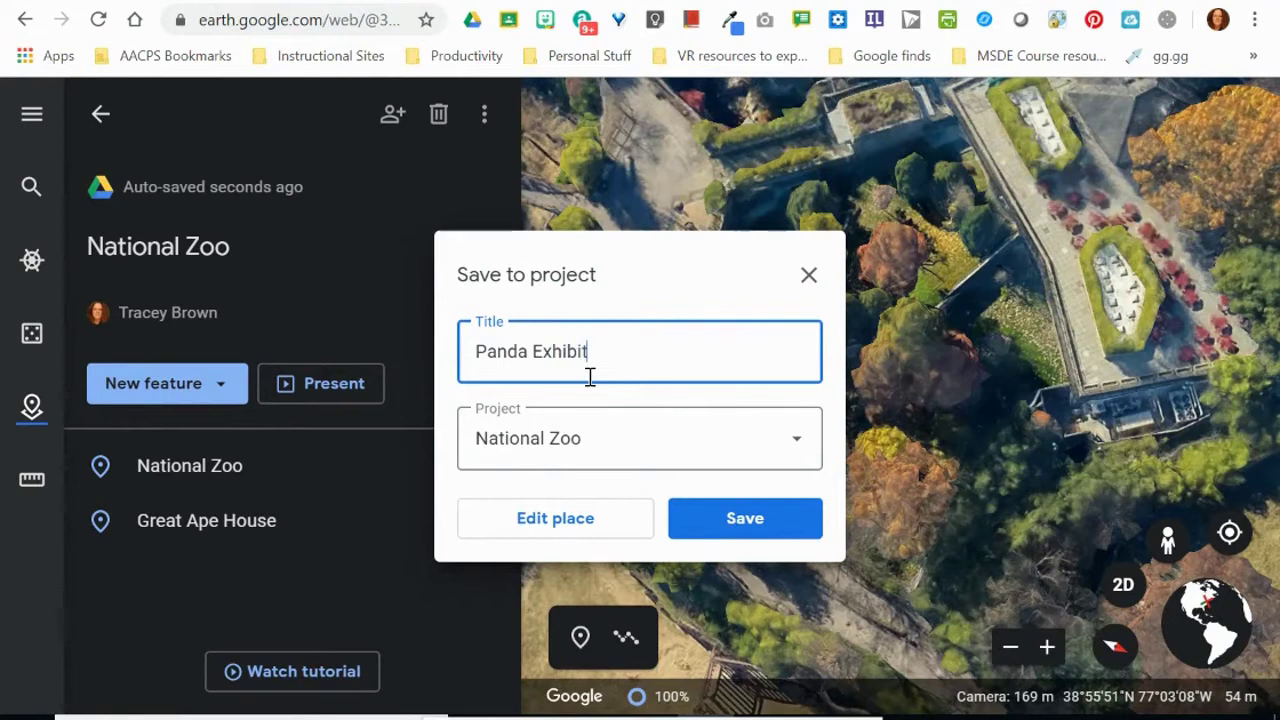
{"action": "left_click", "coordinate": [568, 520]}
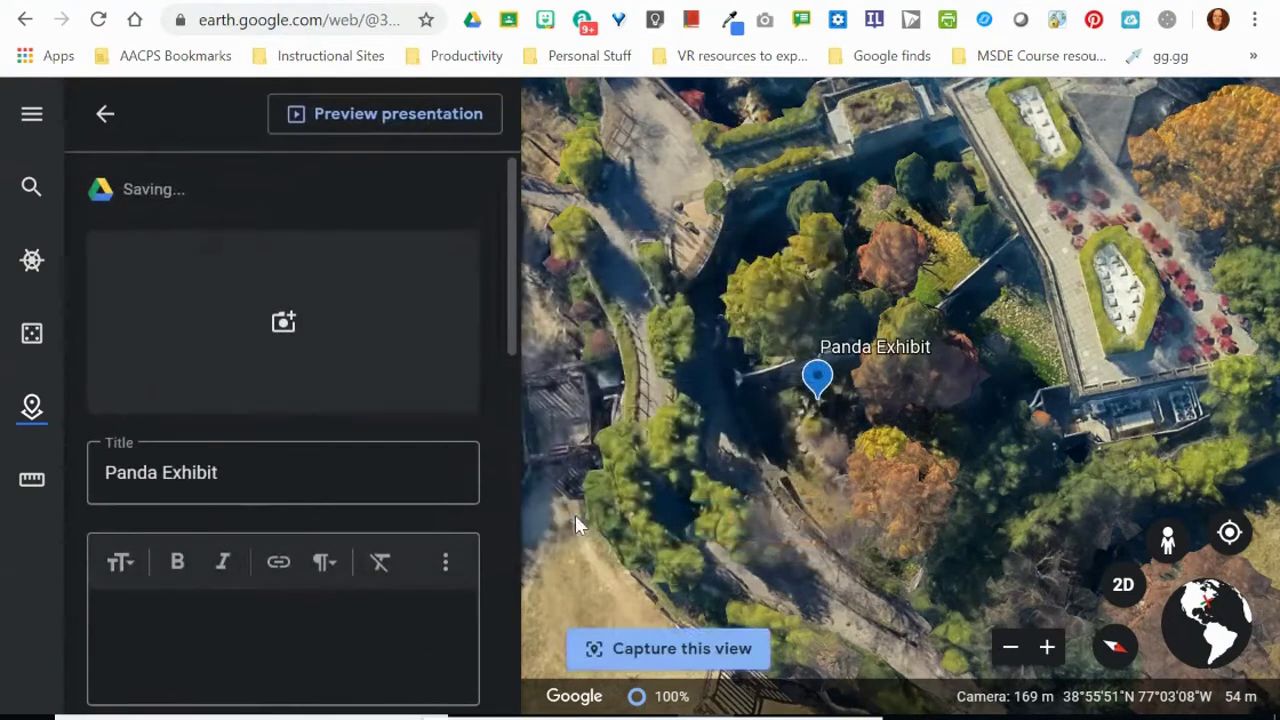
Enter the photo sphere beside the Panda Exhibit, aim and zoom in on the panda, and capture that as the placemark's view
{"action": "left_click_drag", "start_coordinate": [1175, 540], "coordinate": [809, 464]}
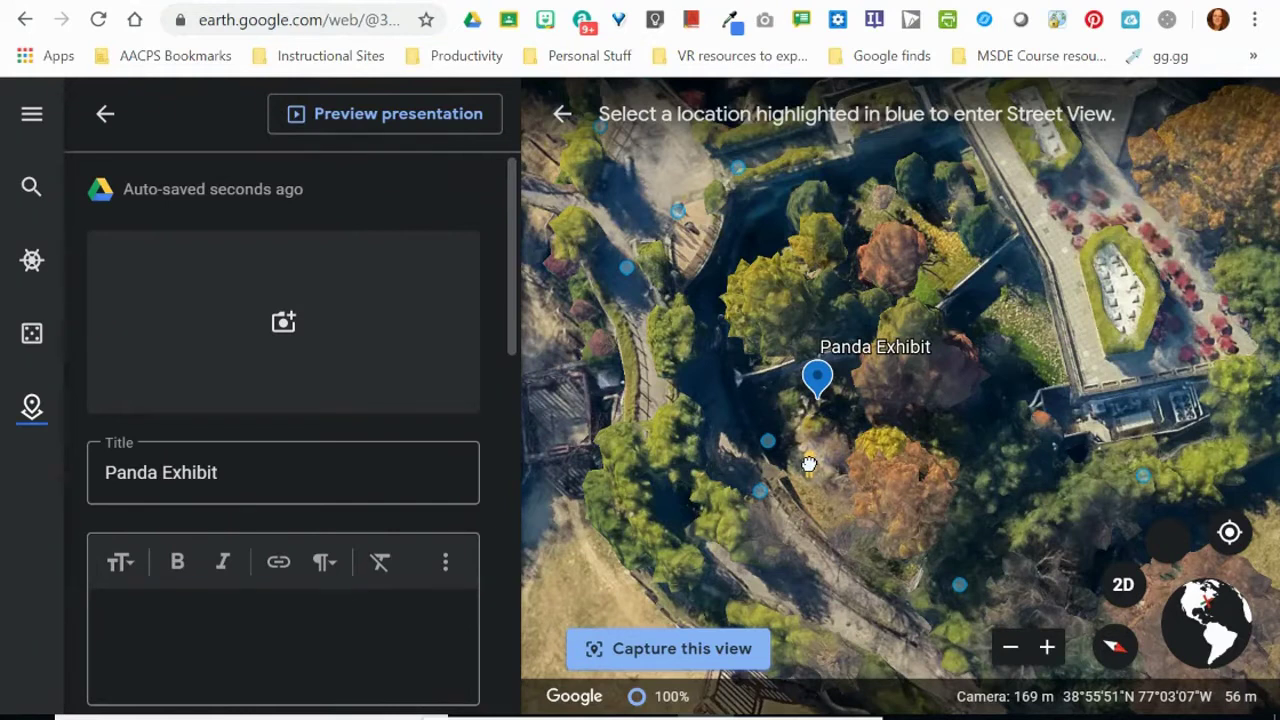
{"action": "left_click_drag", "start_coordinate": [809, 464], "coordinate": [769, 426]}
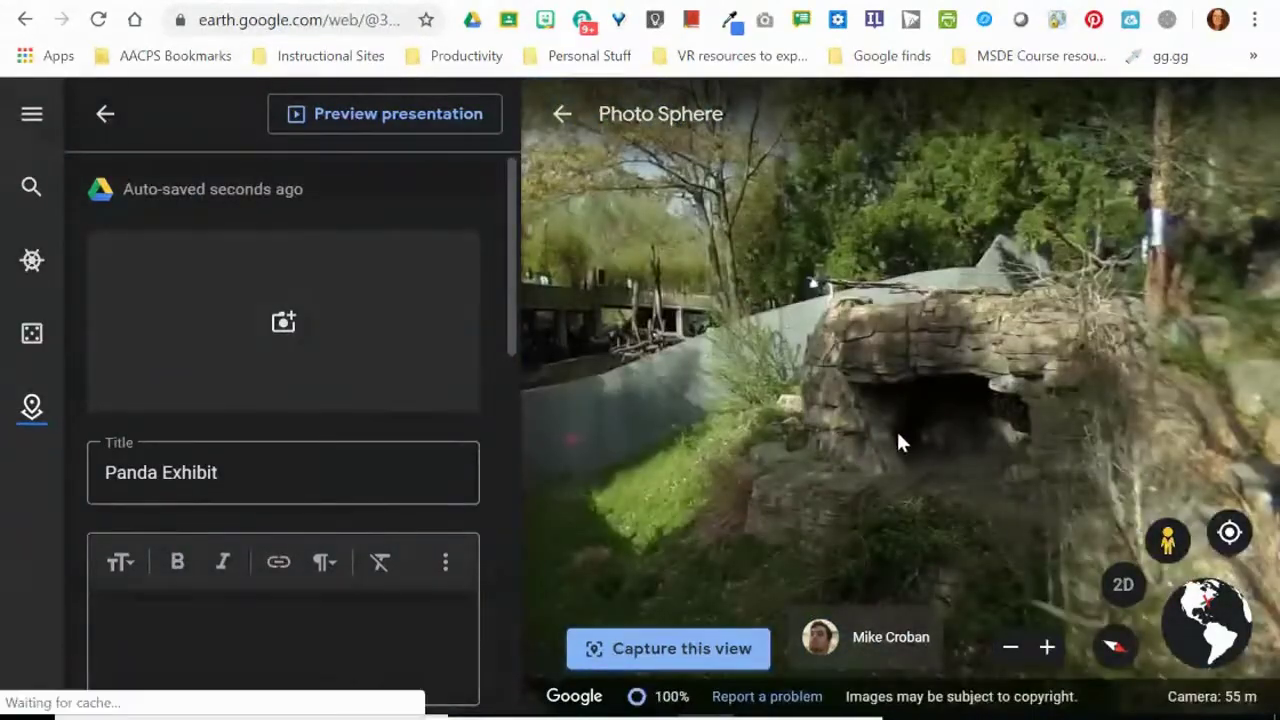
{"action": "left_click_drag", "start_coordinate": [1009, 449], "coordinate": [786, 398]}
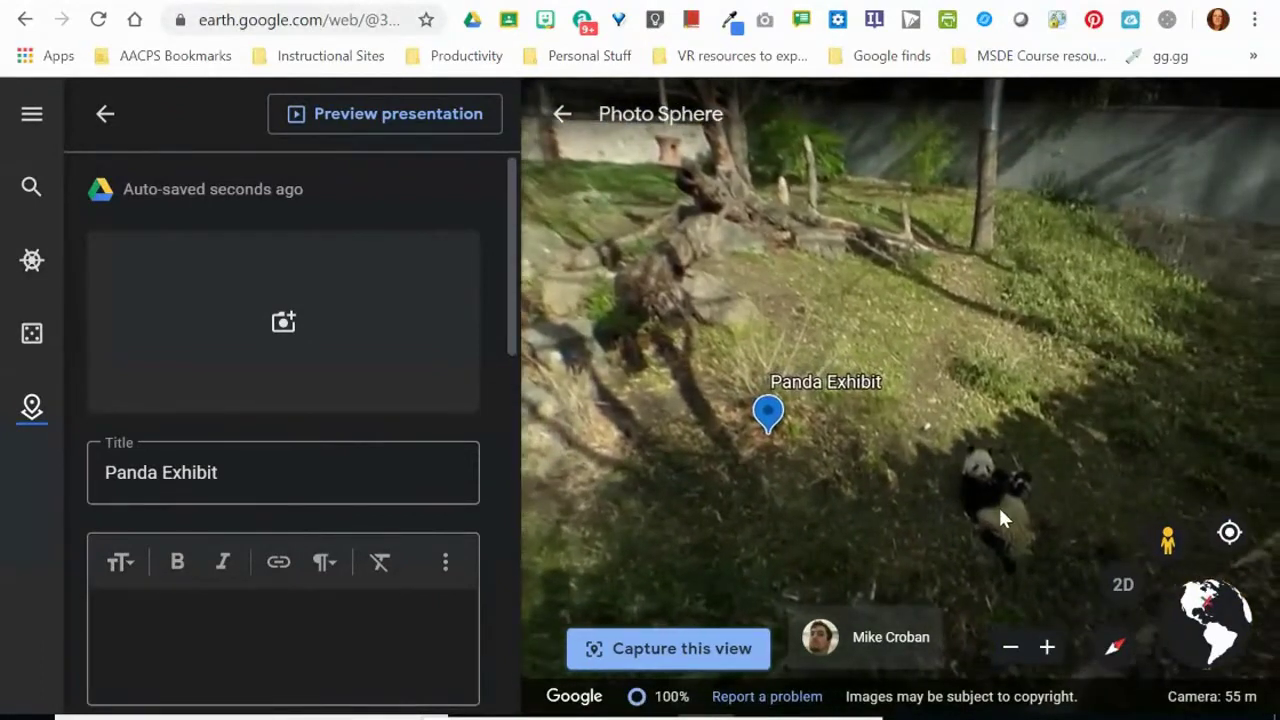
{"action": "scroll", "coordinate": [998, 504], "scroll_direction": "up", "scroll_amount": 3}
{"action": "left_click_drag", "start_coordinate": [998, 502], "coordinate": [987, 405]}
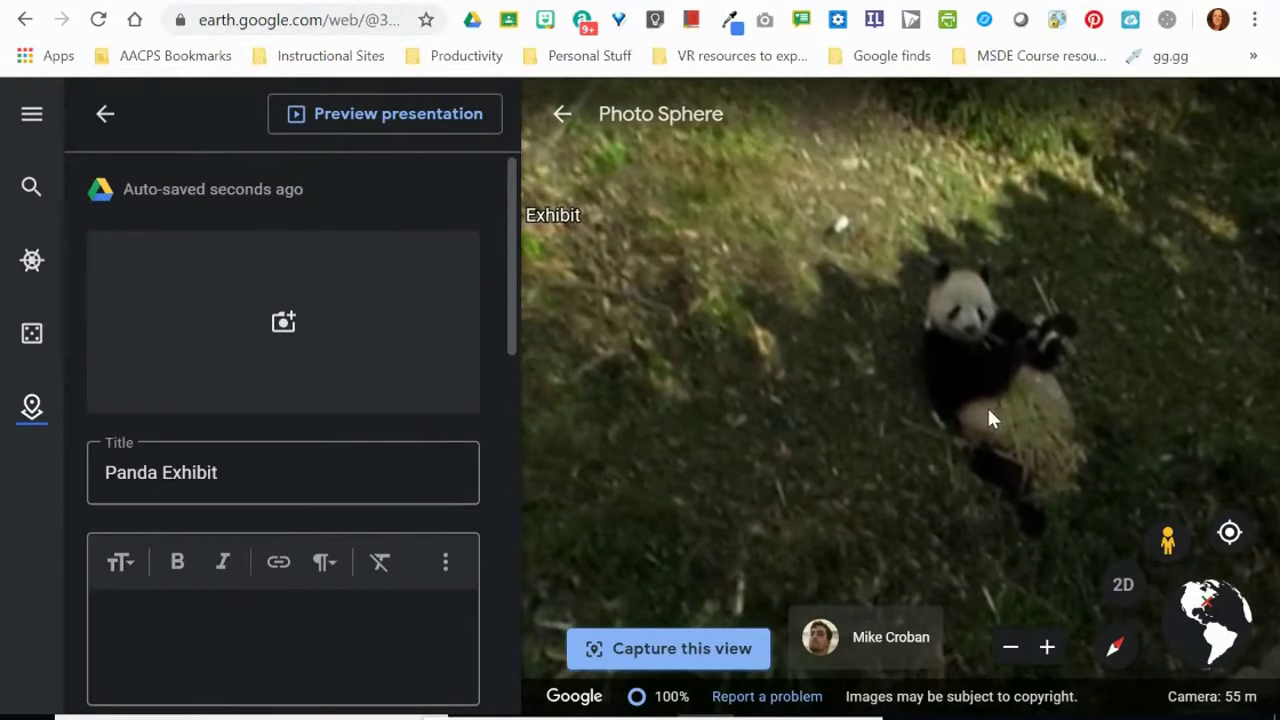
{"action": "left_click", "coordinate": [672, 652]}
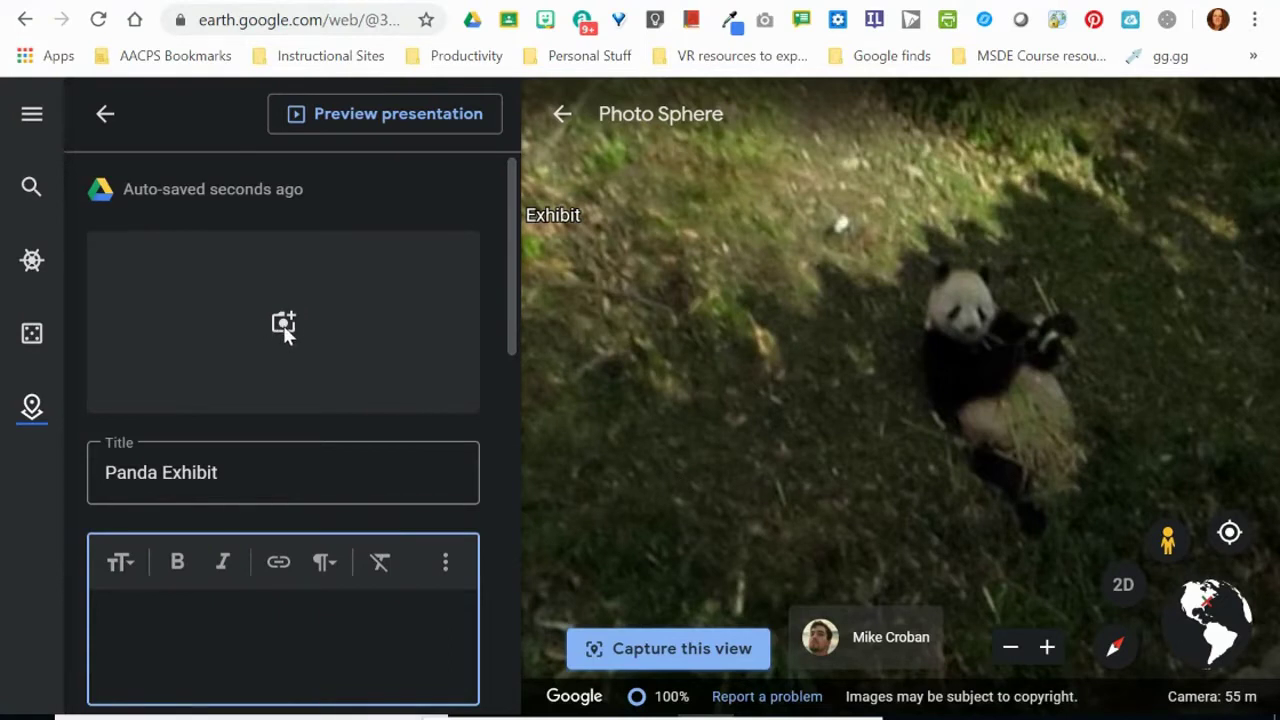
Add the Google Image Search picture of a panda cub draped over a branch to the Panda Exhibit placemark
{"action": "scroll", "coordinate": [285, 320], "scroll_direction": "down", "scroll_amount": 1}
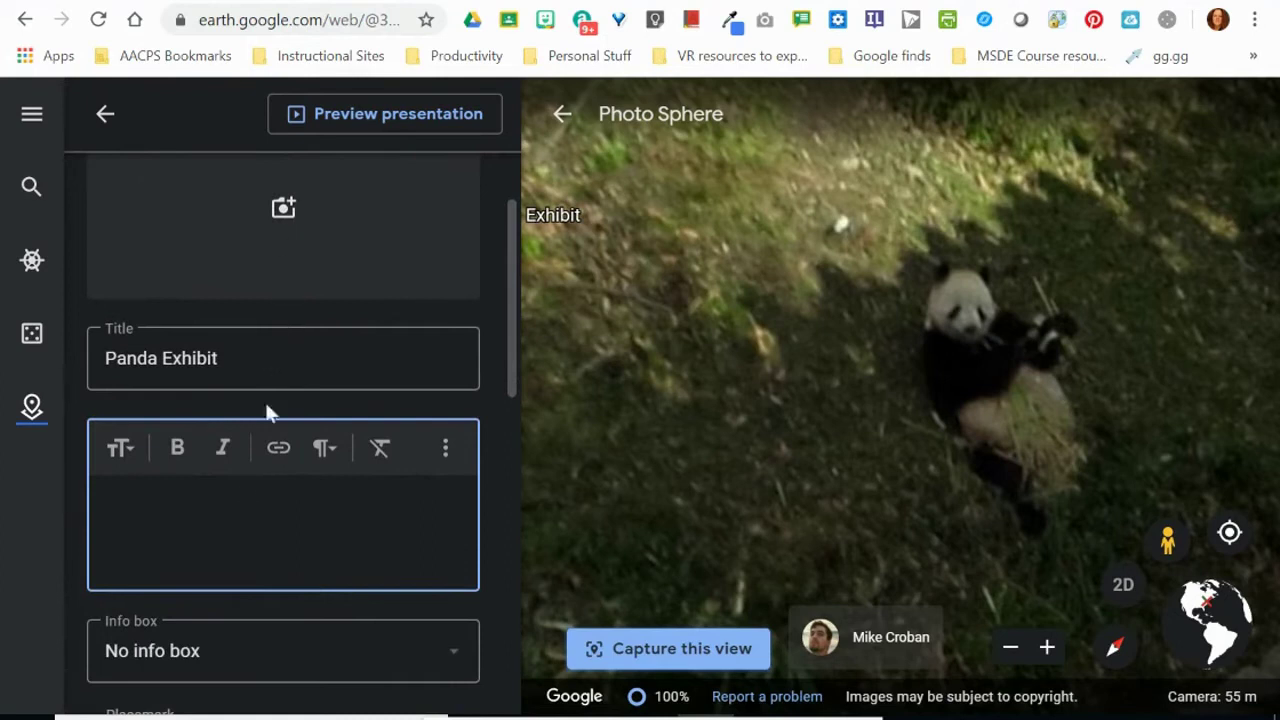
{"action": "scroll", "coordinate": [251, 512], "scroll_direction": "up", "scroll_amount": 1}
{"action": "left_click", "coordinate": [286, 326]}
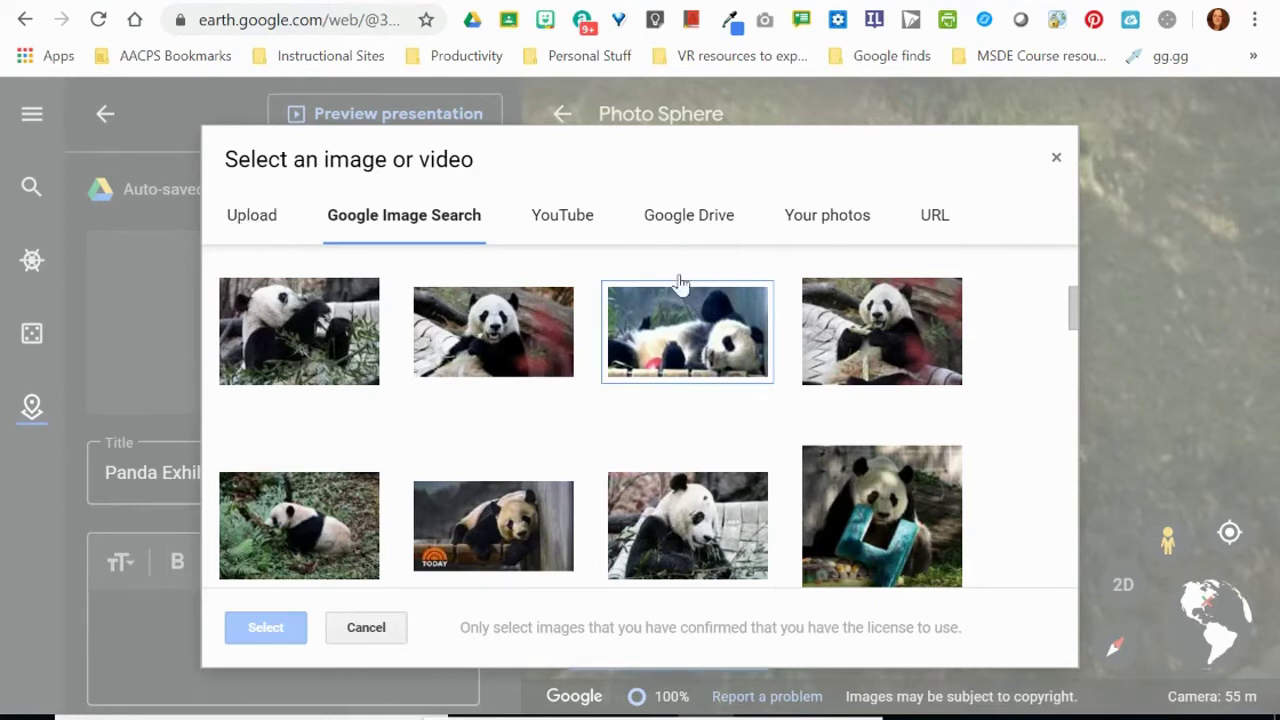
{"action": "scroll", "coordinate": [714, 457], "scroll_direction": "down", "scroll_amount": 2}
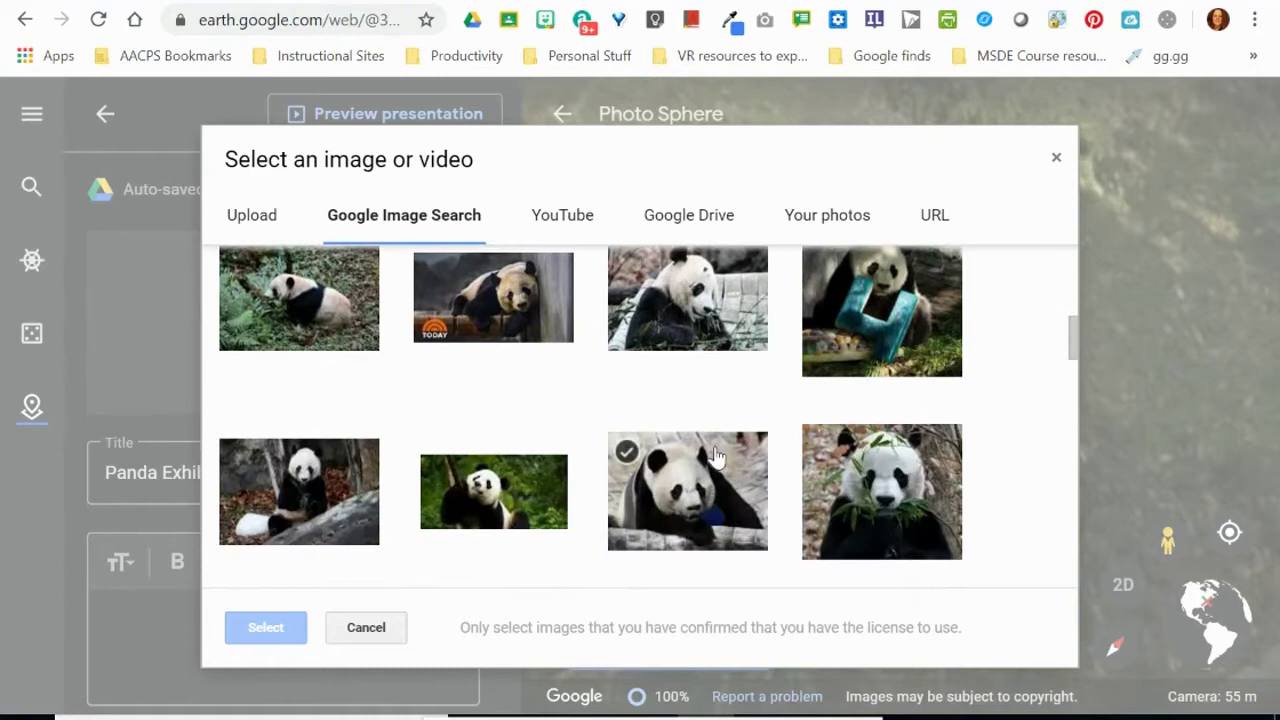
{"action": "scroll", "coordinate": [714, 457], "scroll_direction": "down", "scroll_amount": 4}
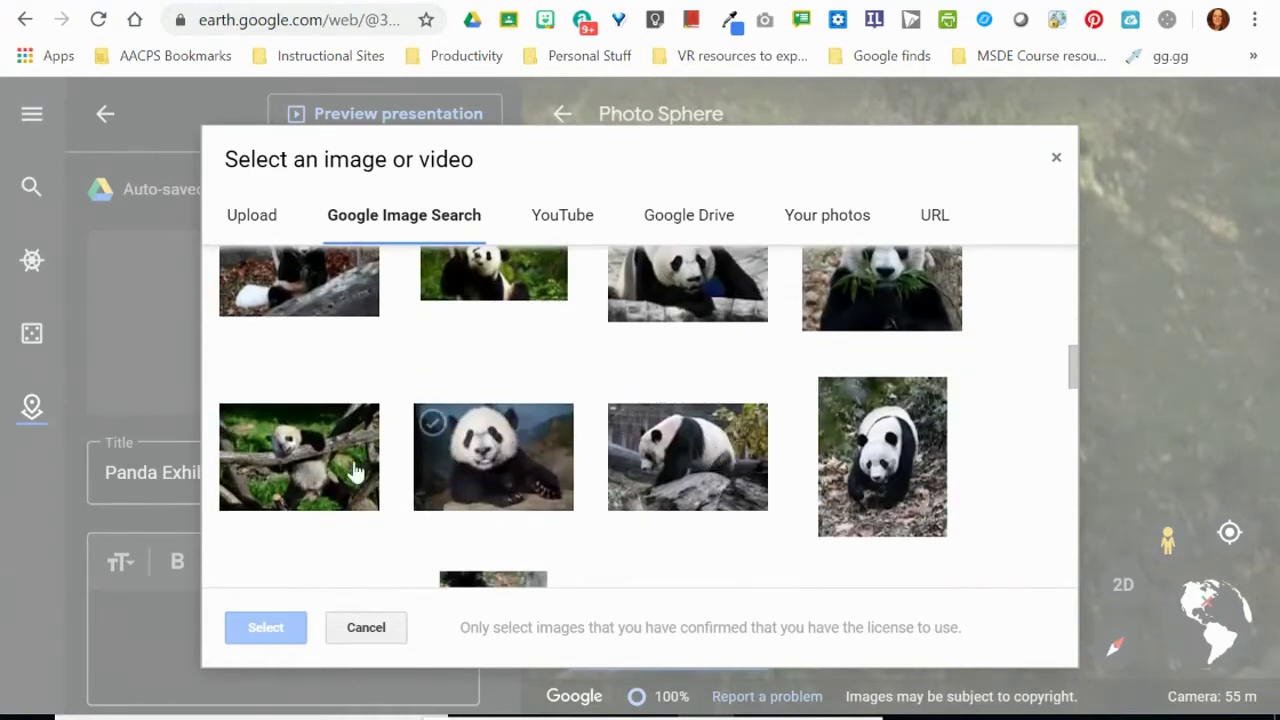
{"action": "left_click", "coordinate": [312, 472]}
{"action": "left_click", "coordinate": [268, 638]}
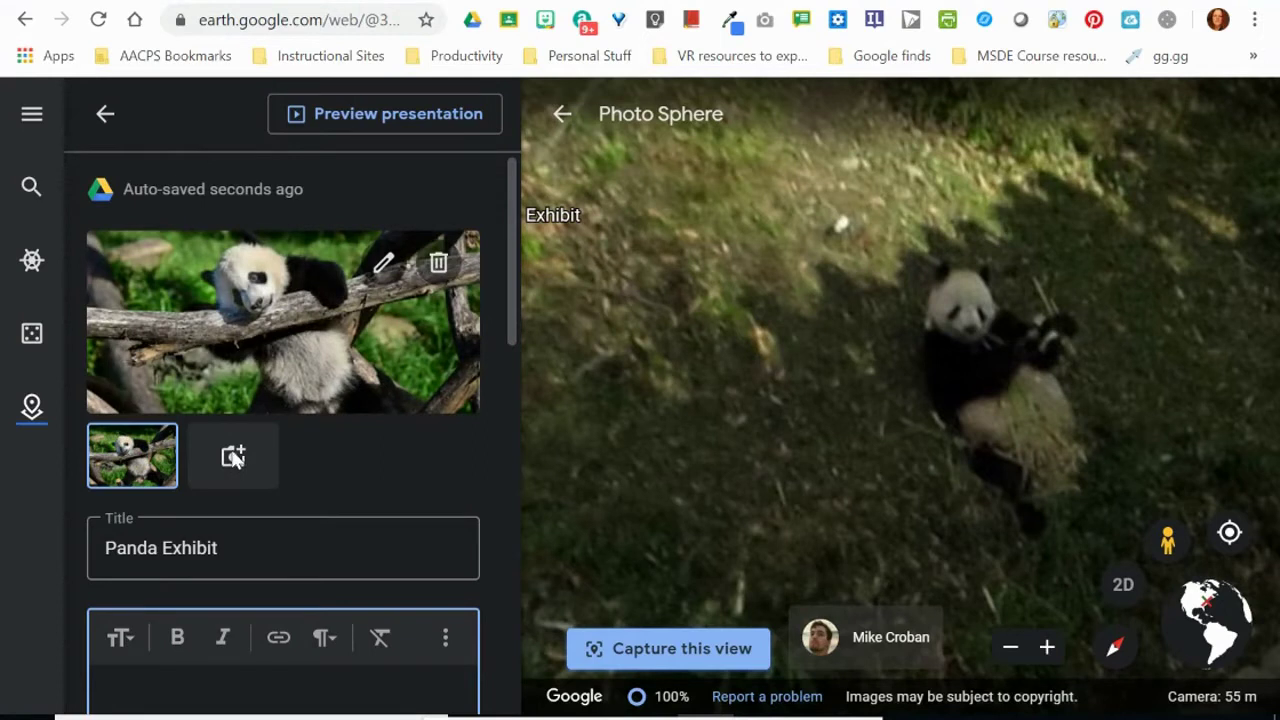
Enter the placemark description "Bei Bei was born at the National Zoo in 2015 and left for China in 2019."
{"action": "scroll", "coordinate": [232, 456], "scroll_direction": "down", "scroll_amount": 2}
{"action": "left_click", "coordinate": [130, 466]}
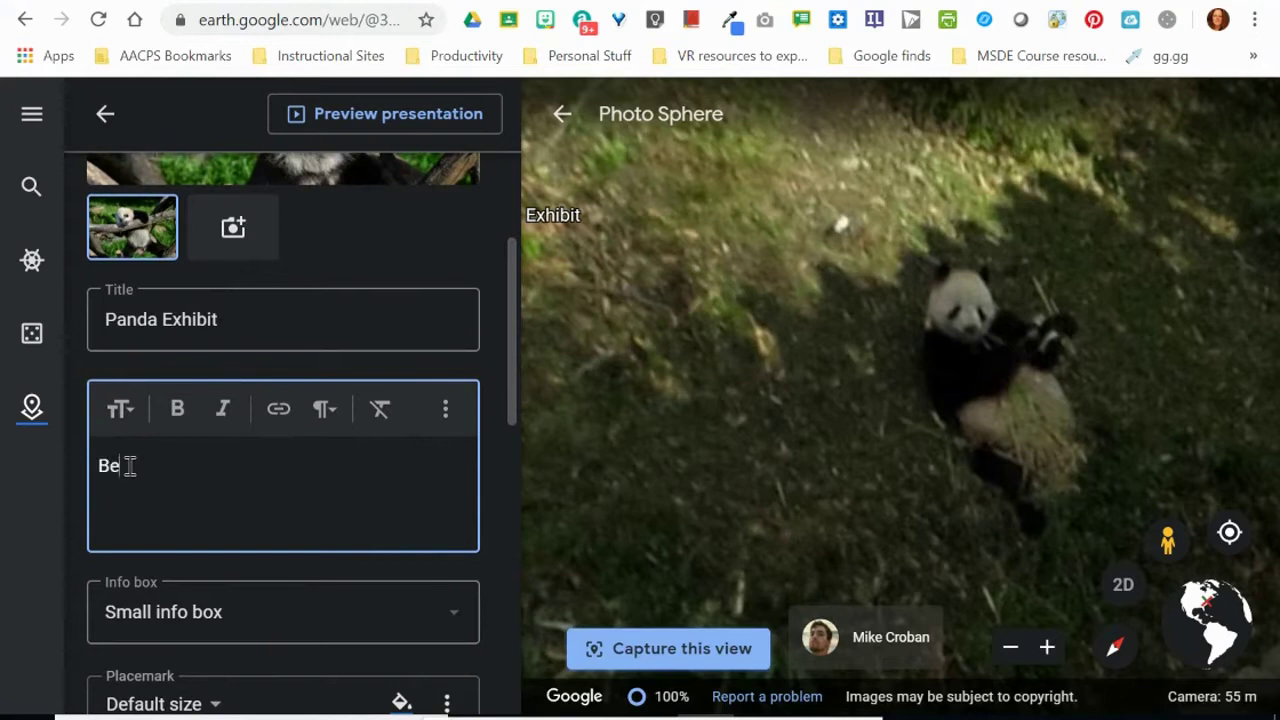
{"action": "type", "text": "Bei Bei was born"}
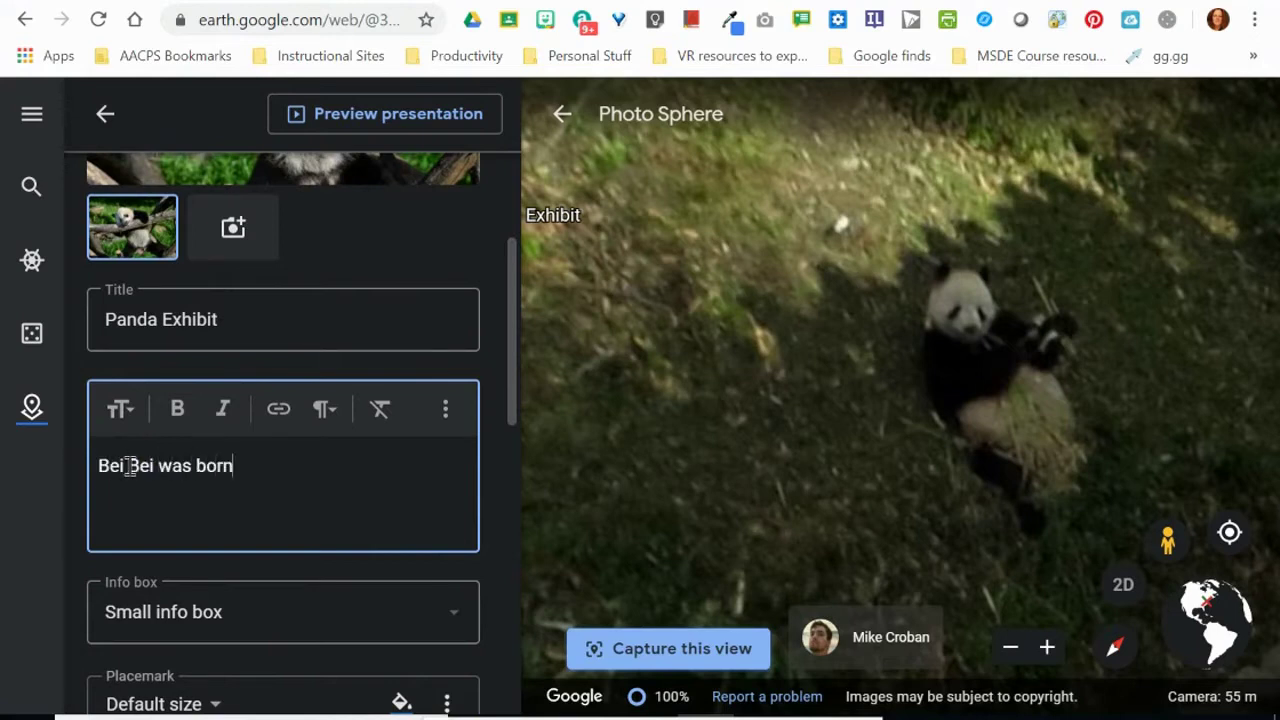
{"action": "type", "text": " at the Natio"}
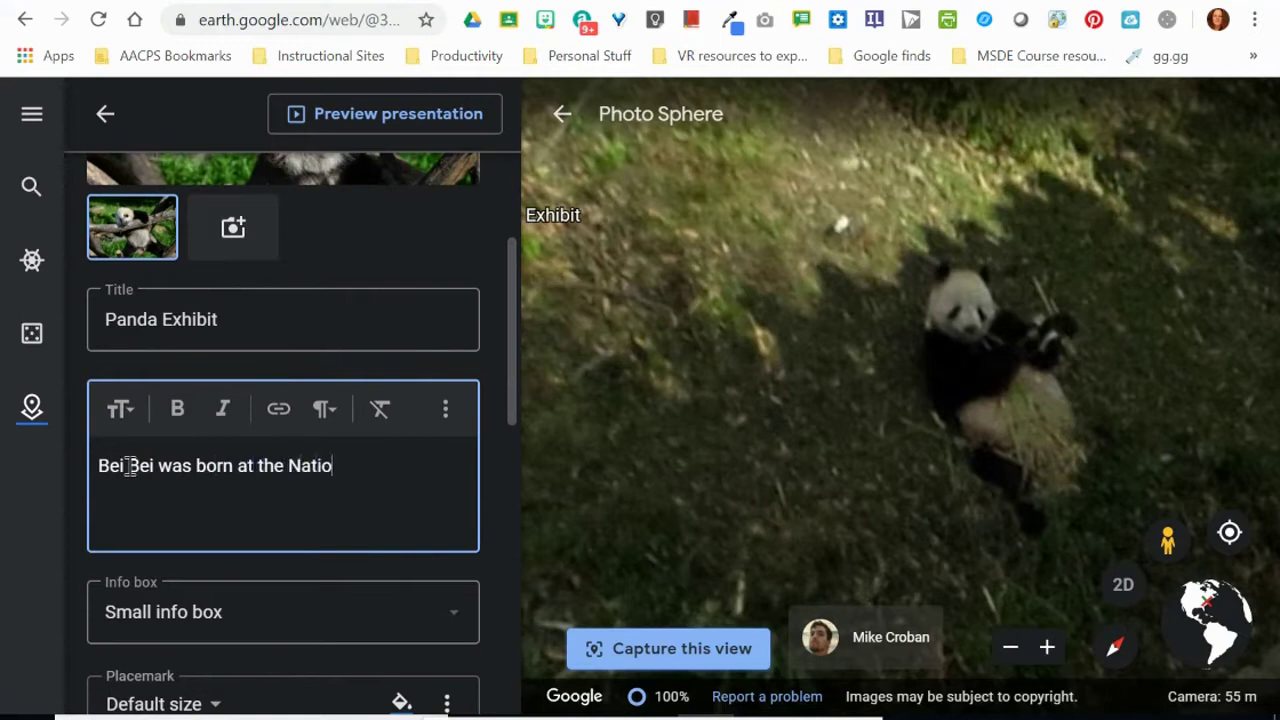
{"action": "type", "text": "nal Zoo in 20015 and lef"}
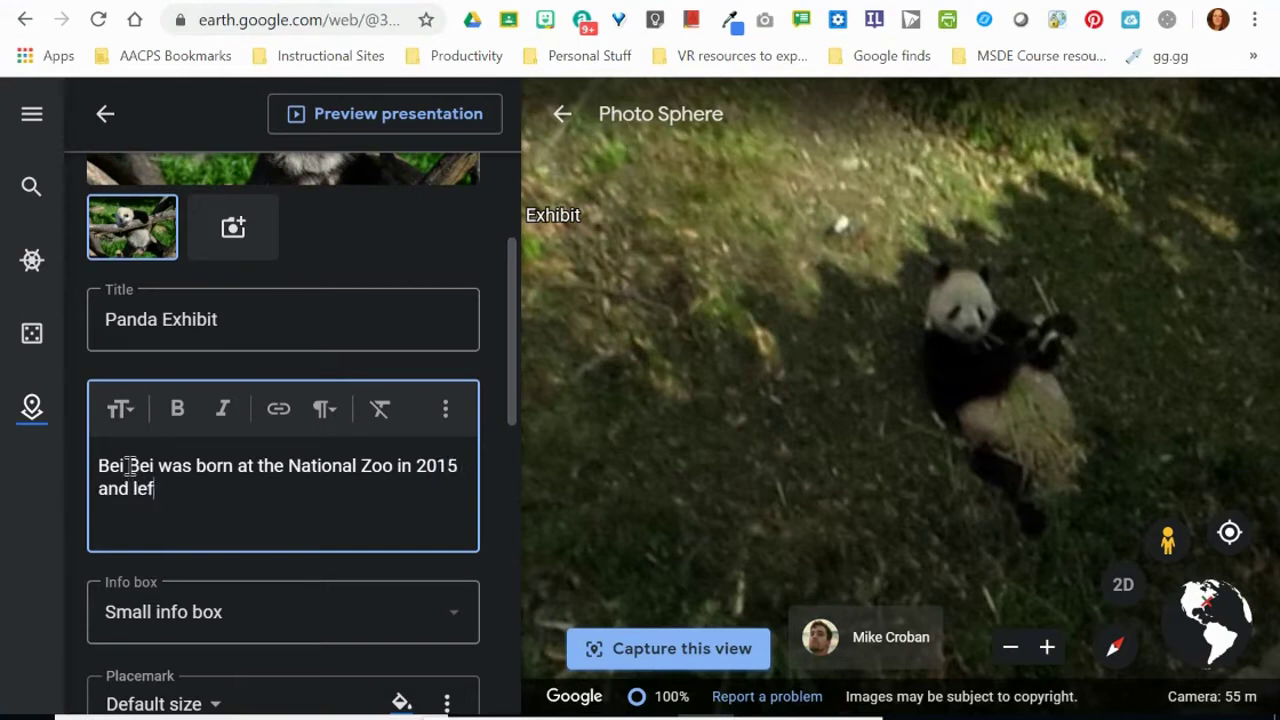
{"action": "type", "text": "t for China"}
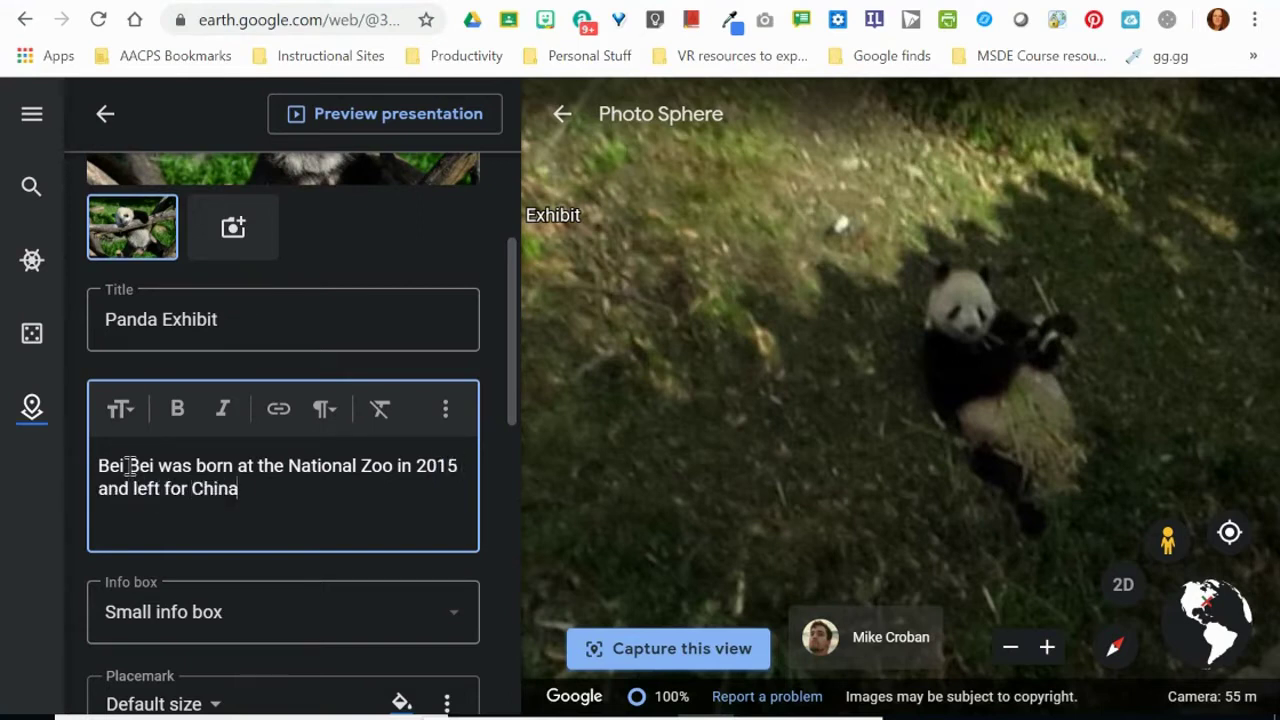
{"action": "type", "text": " in 2019."}
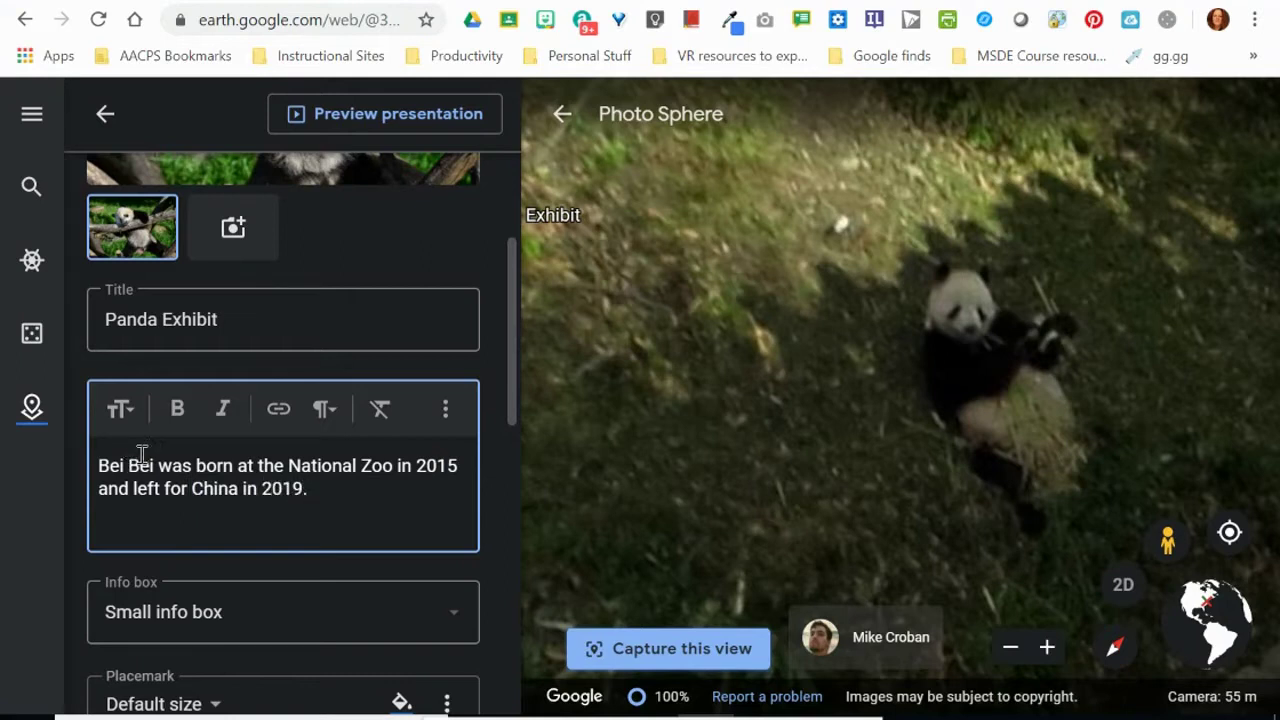
Choose Small info box as the info box style for the Panda Exhibit placemark
{"action": "scroll", "coordinate": [362, 560], "scroll_direction": "down", "scroll_amount": 3}
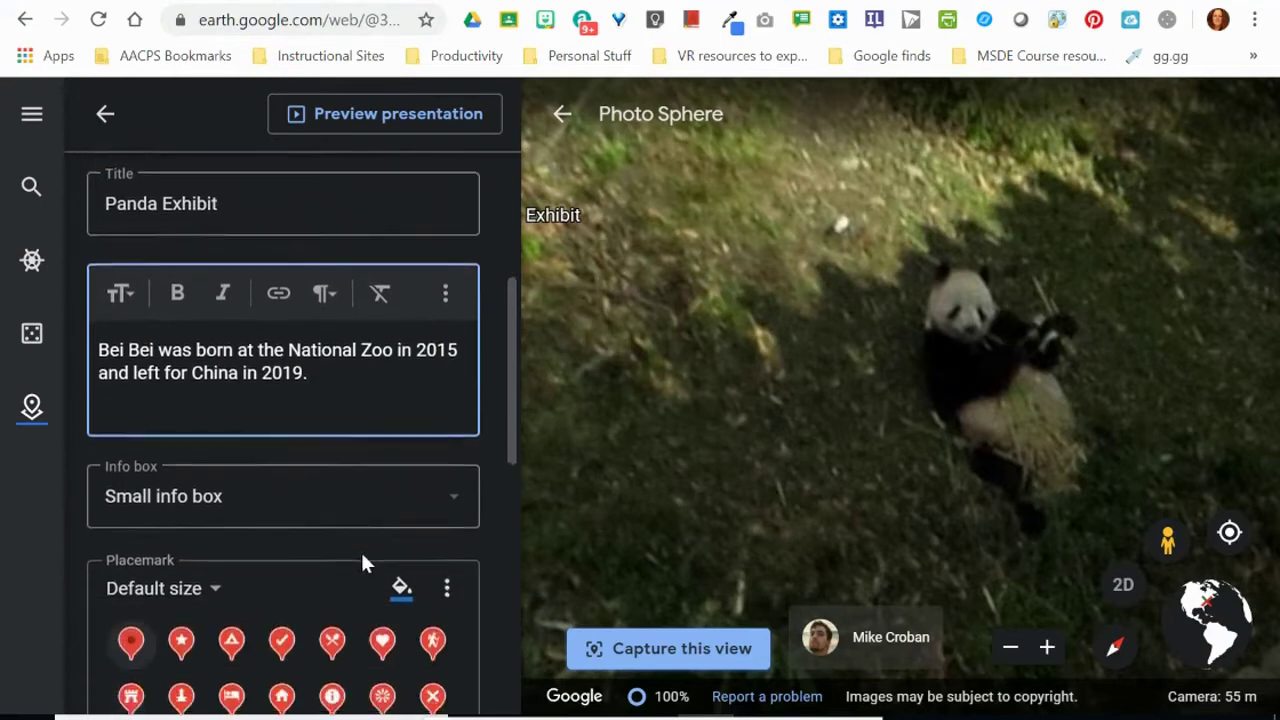
{"action": "left_click", "coordinate": [291, 390]}
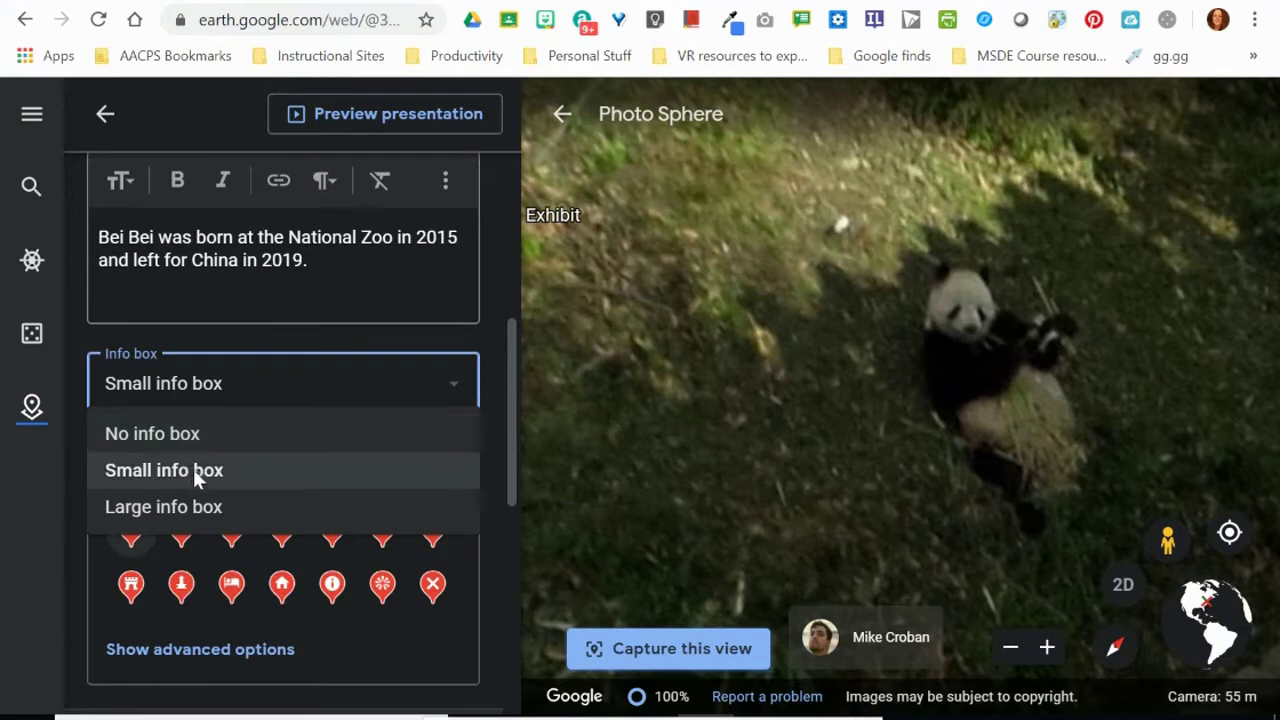
{"action": "left_click", "coordinate": [200, 475]}
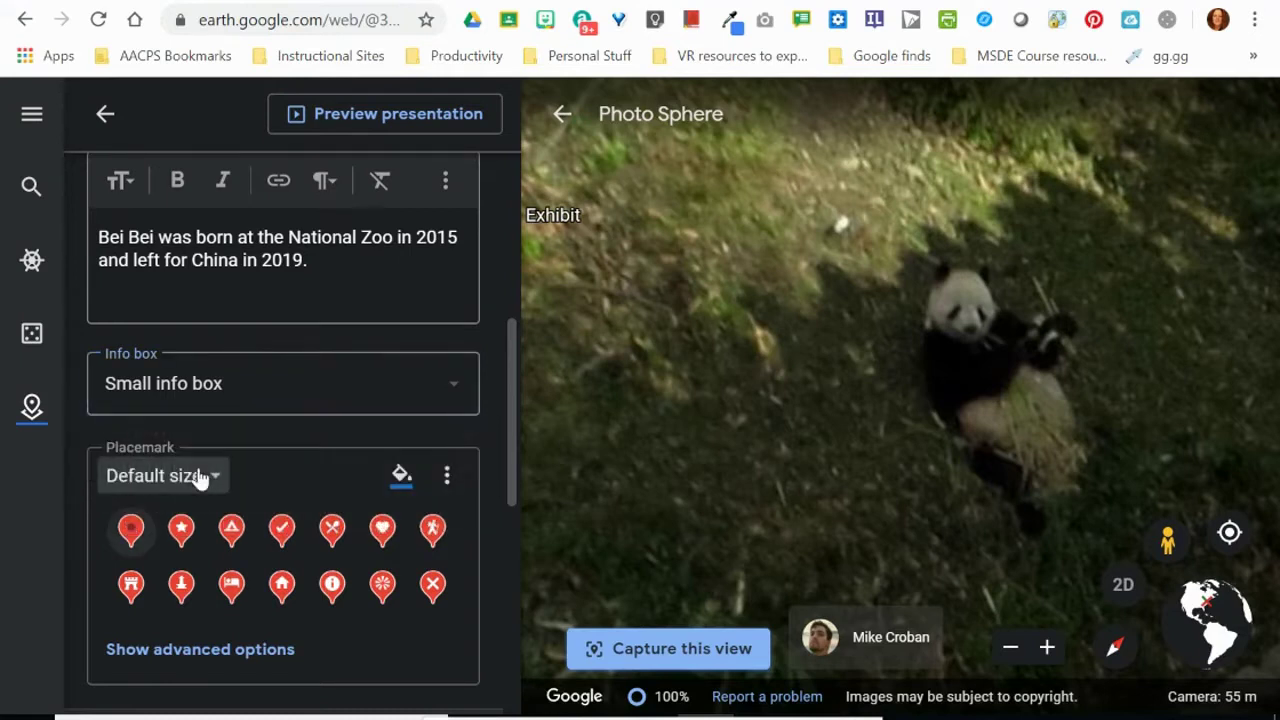
Preview the presentation, look through the picture and text in the Panda Exhibit's small info box, and return to editing
{"action": "left_click", "coordinate": [389, 116]}
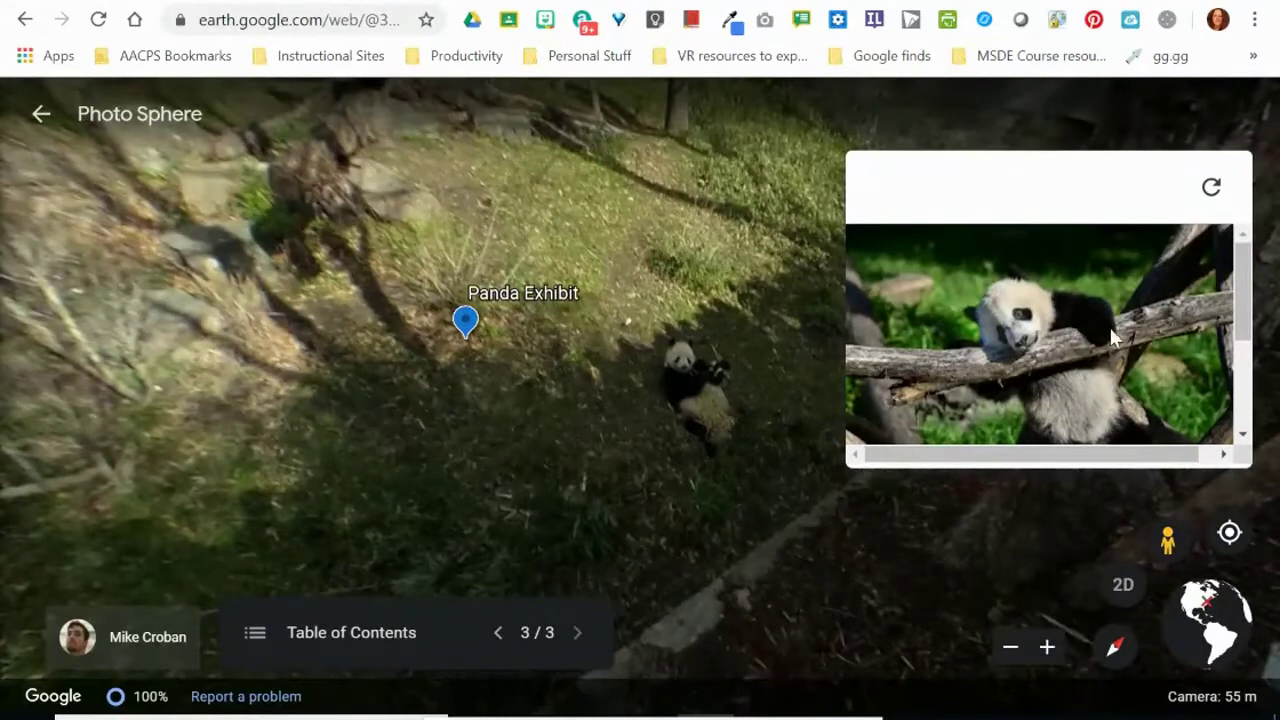
{"action": "scroll", "coordinate": [1115, 338], "scroll_direction": "down", "scroll_amount": 2}
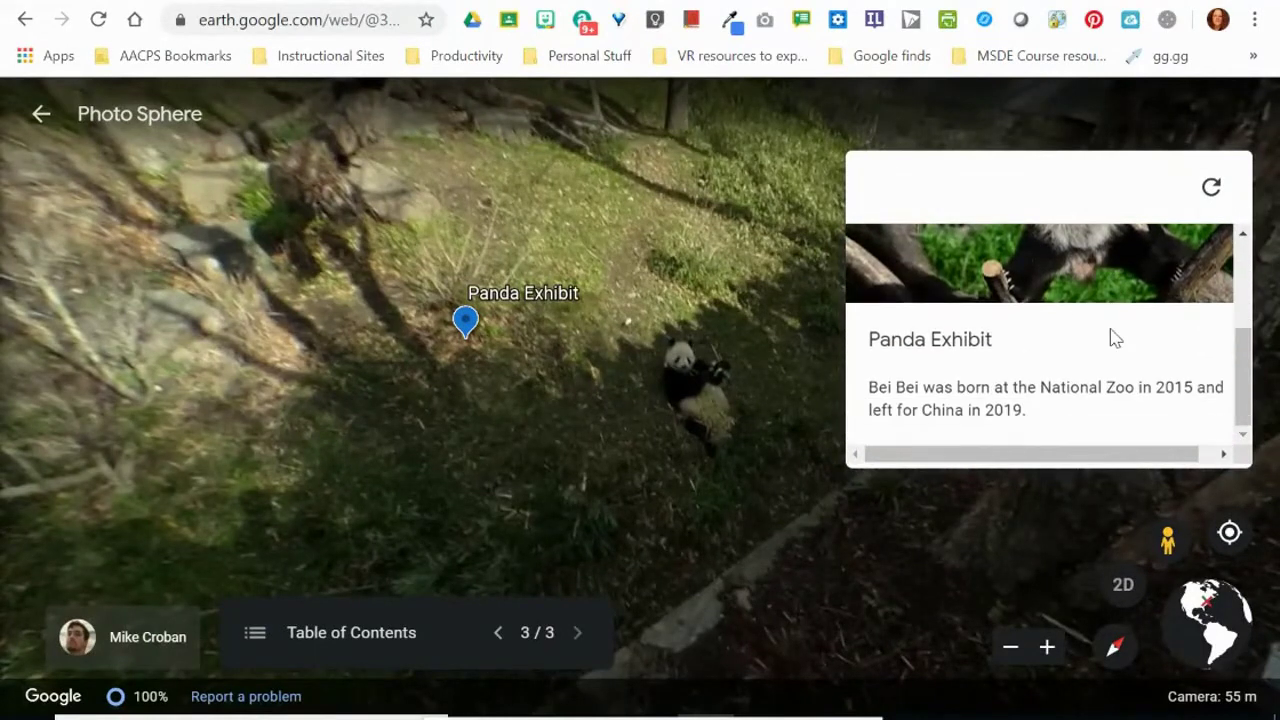
{"action": "scroll", "coordinate": [1115, 338], "scroll_direction": "up", "scroll_amount": 2}
{"action": "scroll", "coordinate": [1111, 331], "scroll_direction": "down", "scroll_amount": 2}
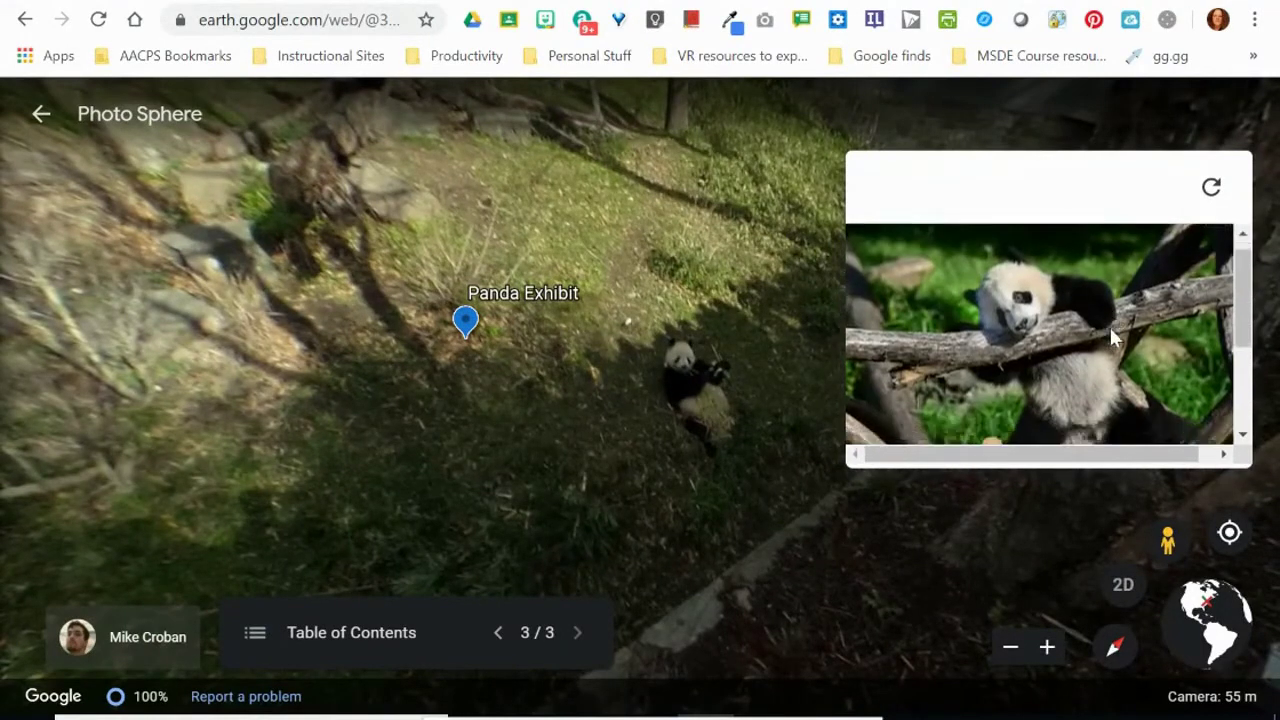
{"action": "left_click", "coordinate": [42, 117]}
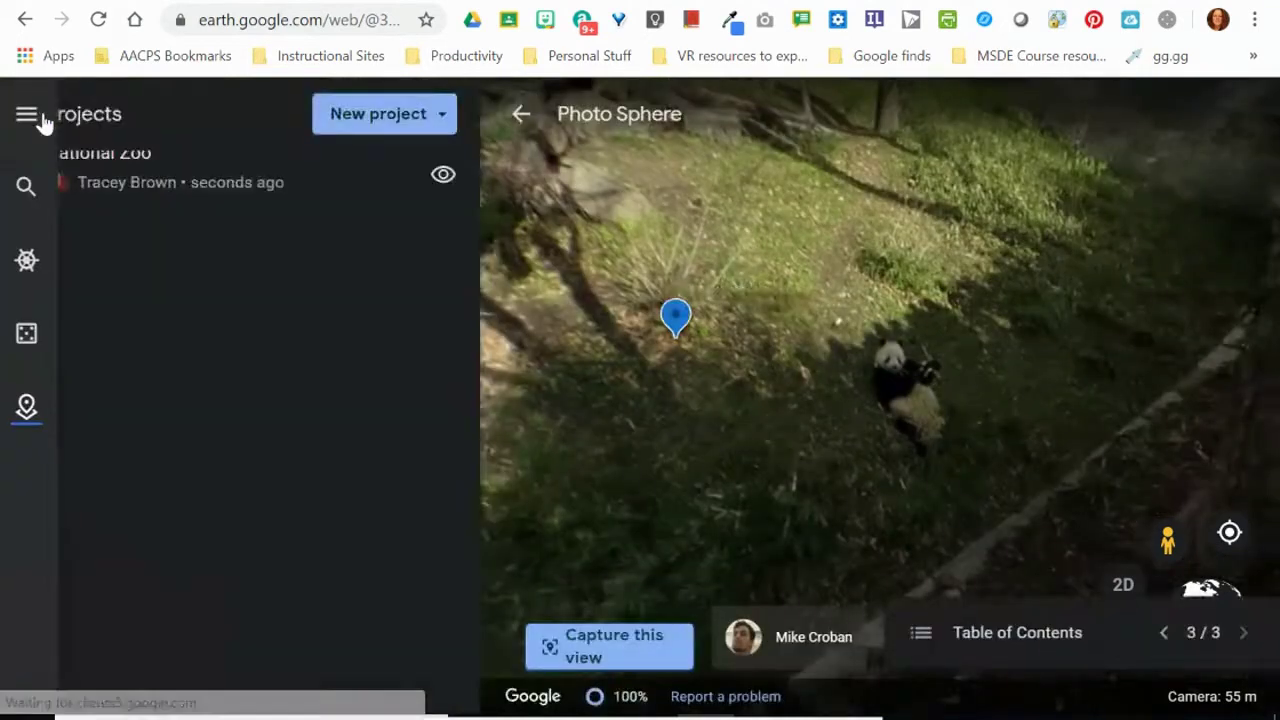
Set the Panda Exhibit's info box to Large info box, preview it in the presentation and return to the placemark settings
{"action": "scroll", "coordinate": [231, 480], "scroll_direction": "down", "scroll_amount": 4}
{"action": "scroll", "coordinate": [231, 482], "scroll_direction": "down", "scroll_amount": 1}
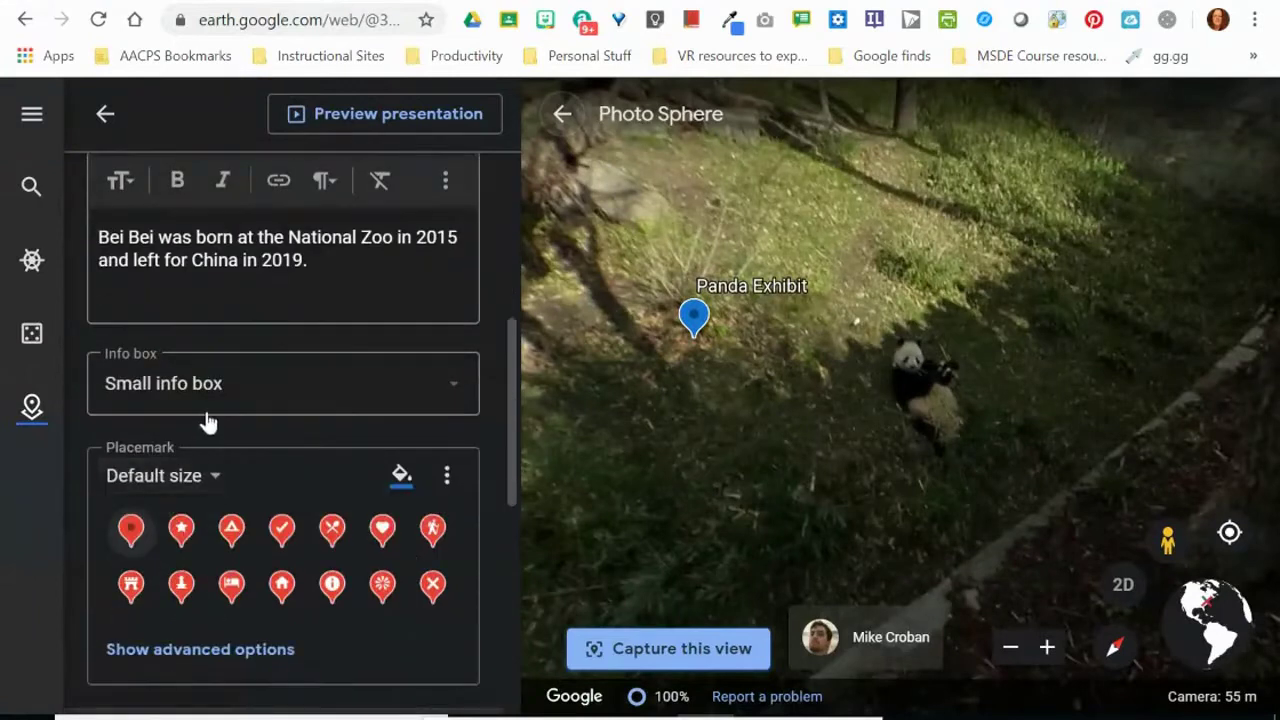
{"action": "left_click", "coordinate": [207, 385]}
{"action": "left_click", "coordinate": [200, 508]}
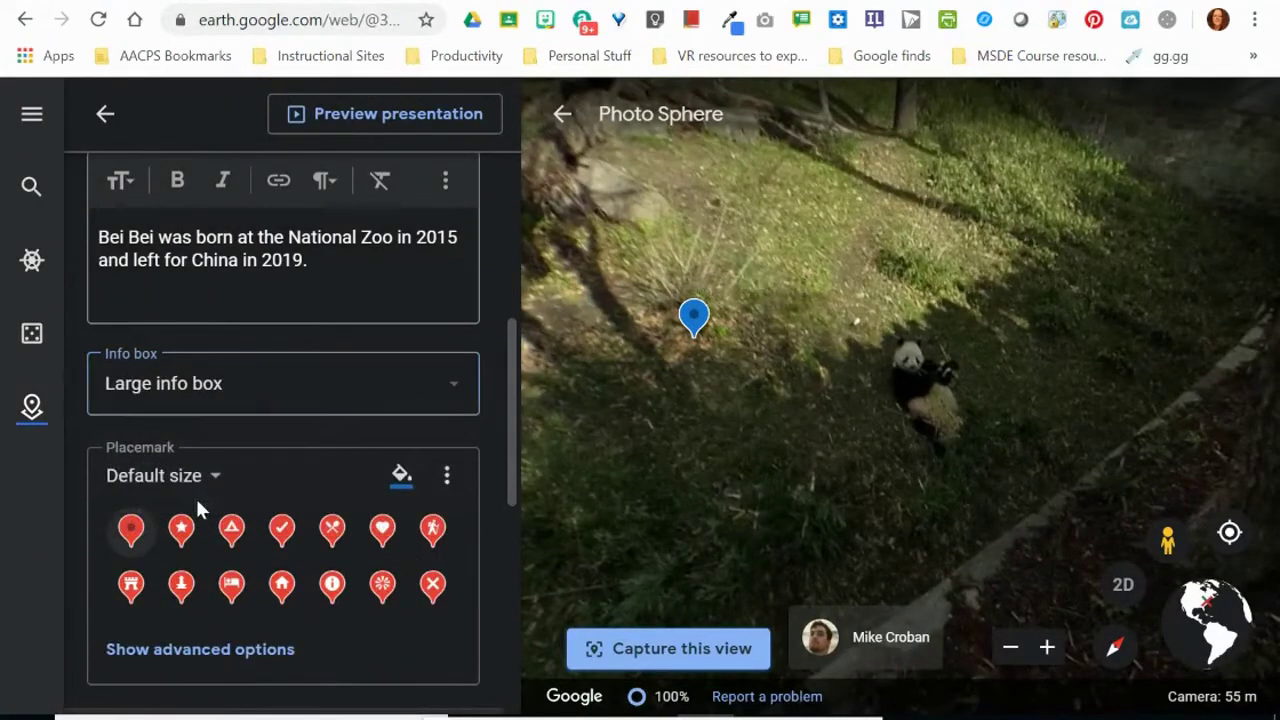
{"action": "left_click", "coordinate": [374, 126]}
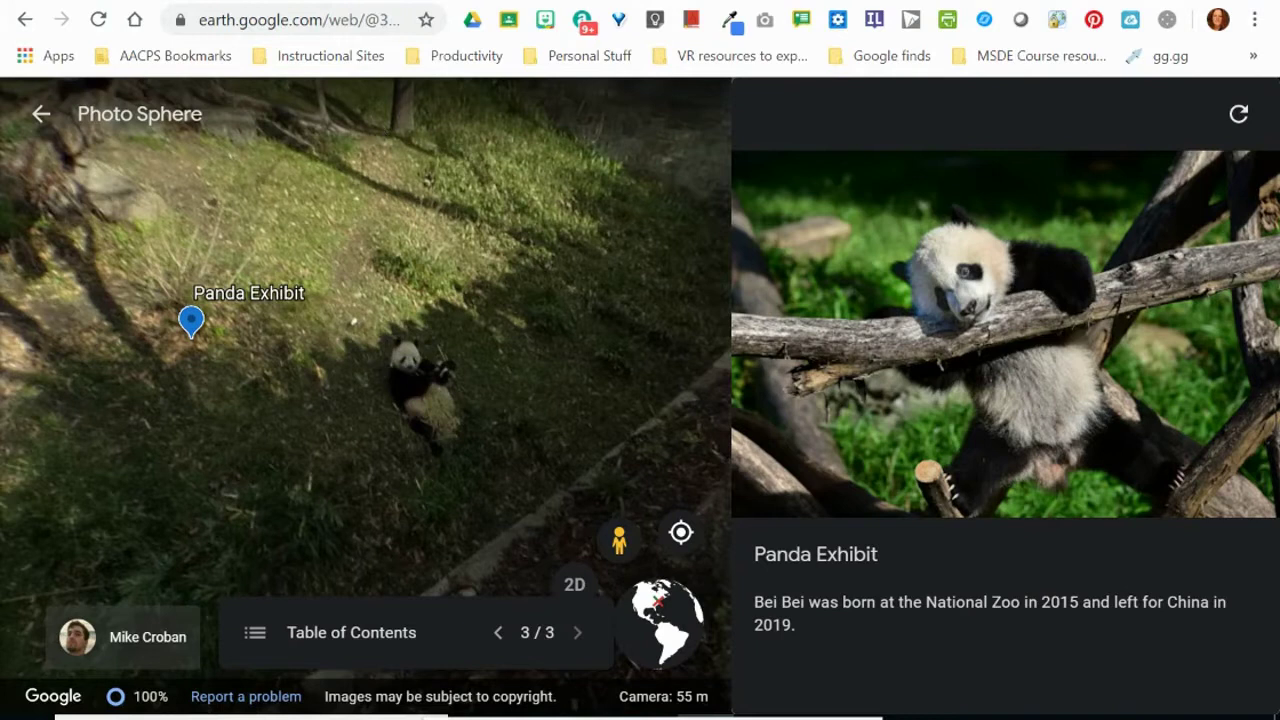
{"action": "left_click", "coordinate": [40, 118]}
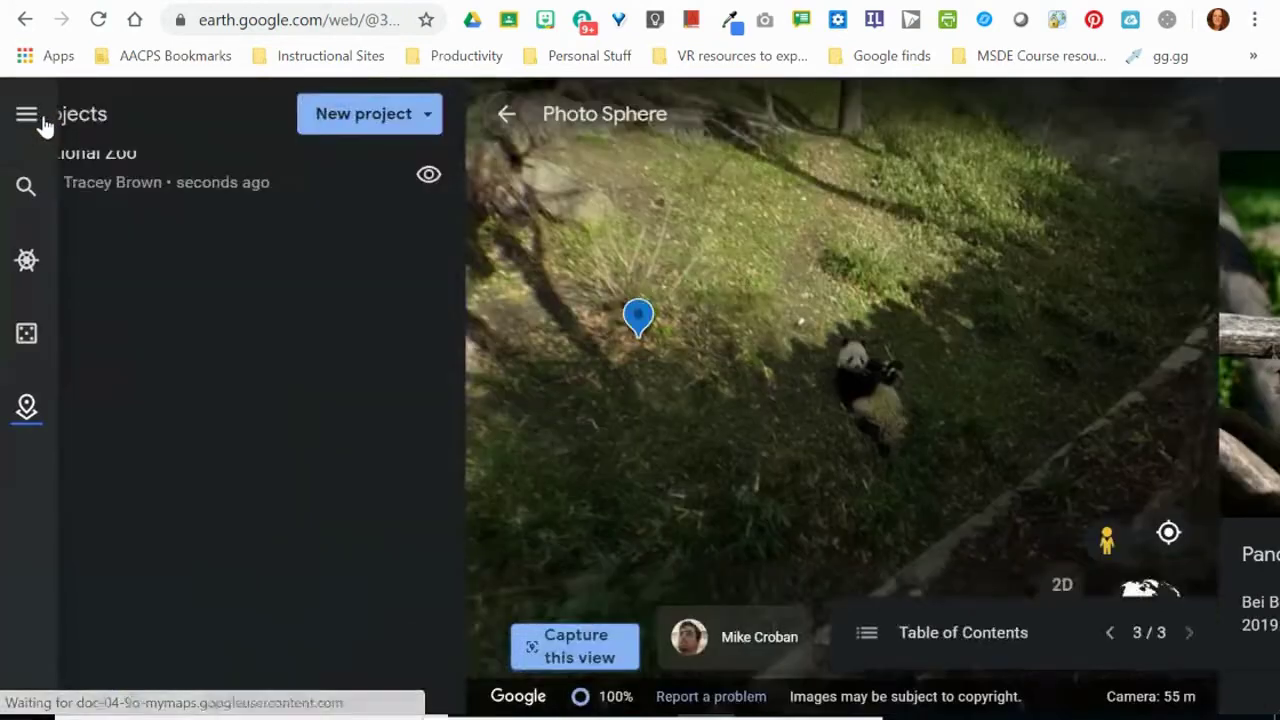
{"action": "scroll", "coordinate": [245, 460], "scroll_direction": "down", "scroll_amount": 7}
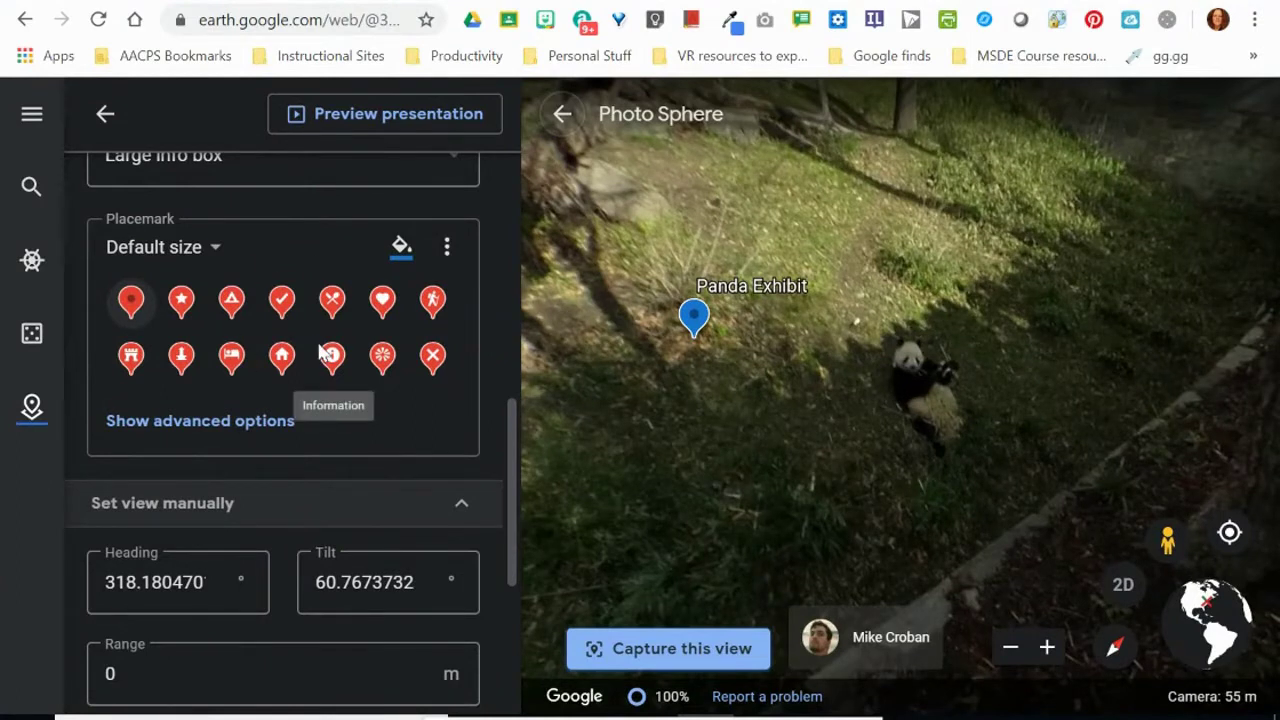
Leave the Panda Exhibit's settings for the project overview and exit the photo sphere to the zoo map
{"action": "scroll", "coordinate": [320, 350], "scroll_direction": "up", "scroll_amount": 2}
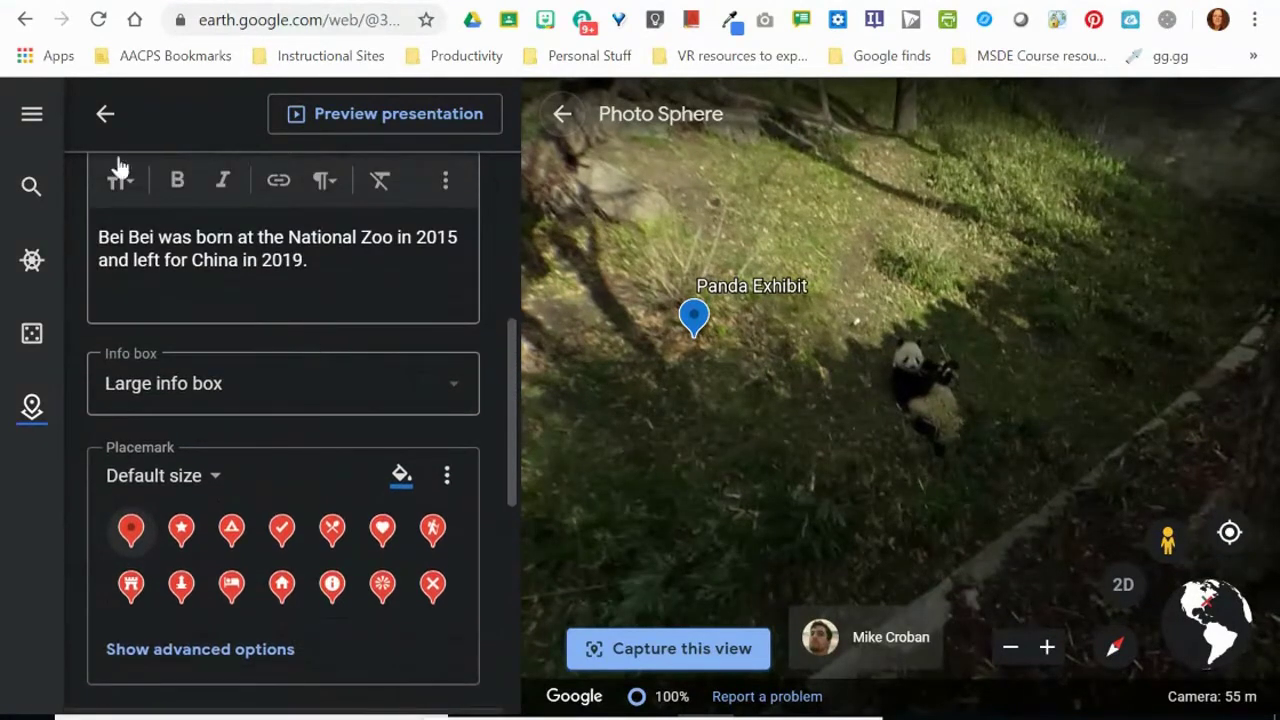
{"action": "left_click", "coordinate": [104, 118]}
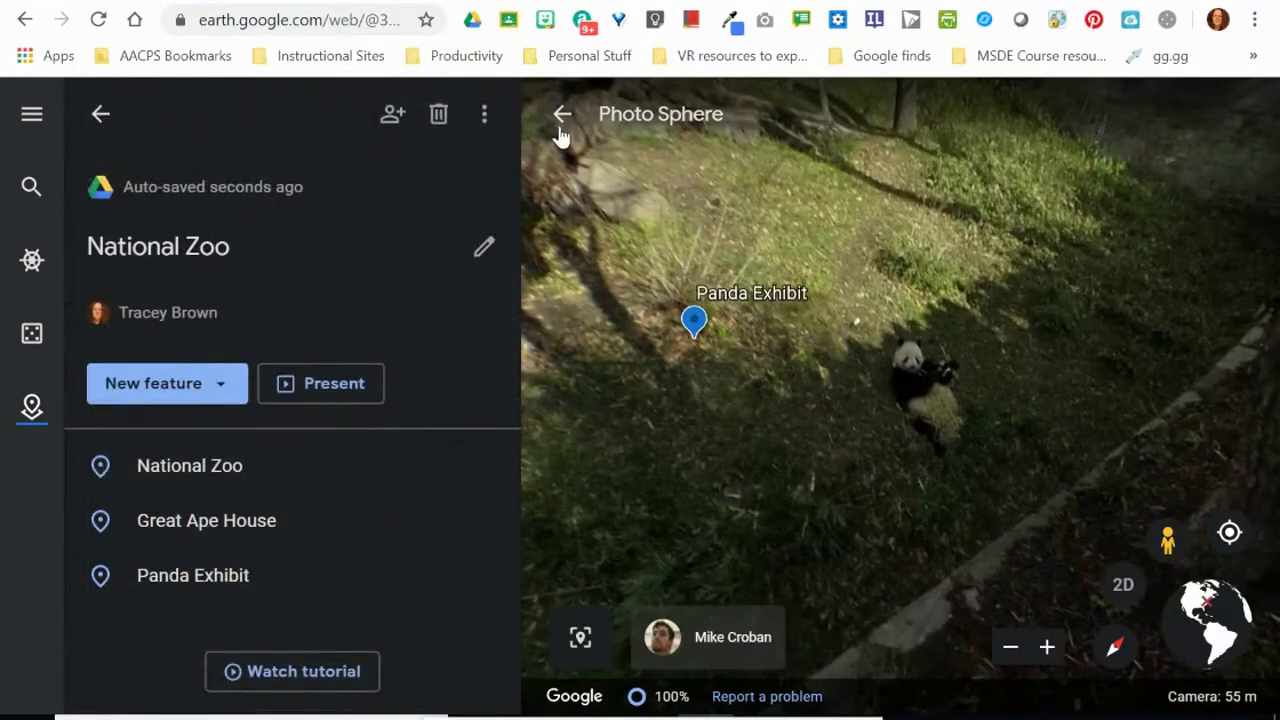
{"action": "left_click", "coordinate": [562, 114]}
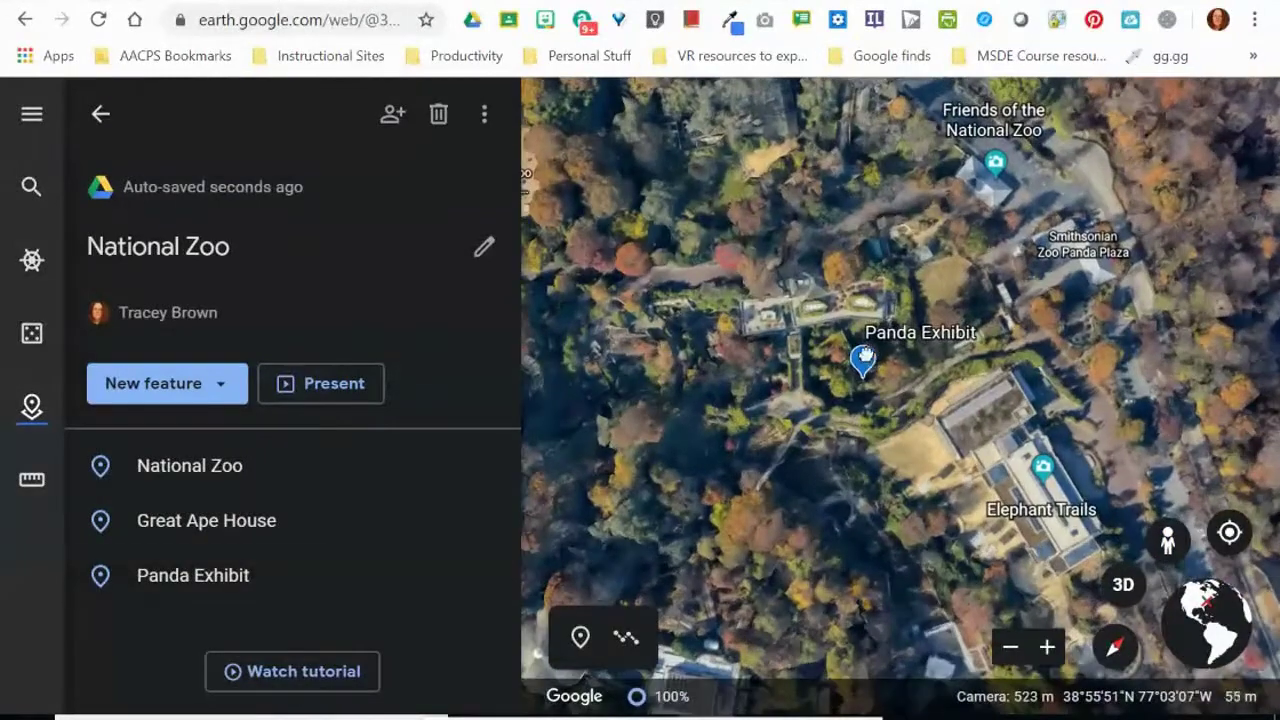
Draw a closed shape from Elephant Trails through Small Mammal House, Great Ape House, Sea Lion Pool, the zoological park marker and Panda Exhibit back to Elephant Trails
{"action": "scroll", "coordinate": [920, 420], "scroll_direction": "down", "scroll_amount": 3}
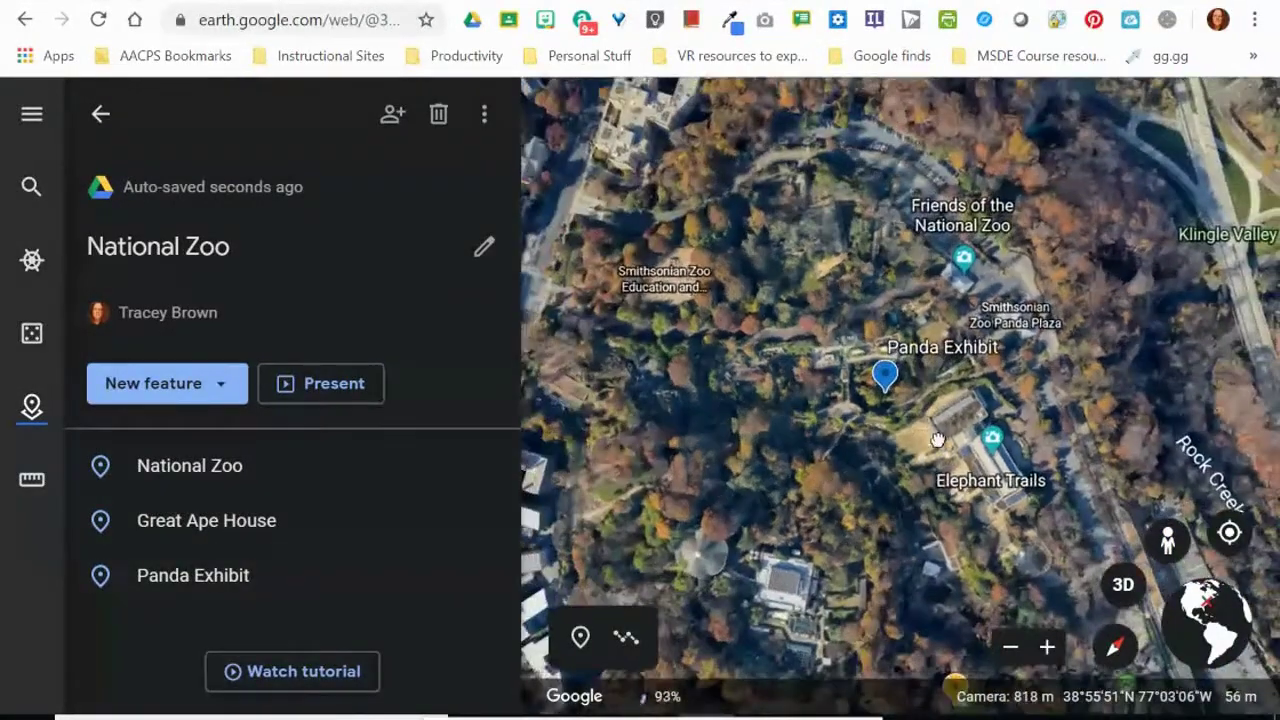
{"action": "mouse_move", "coordinate": [937, 440]}
{"action": "left_mouse_down"}
{"action": "mouse_move", "coordinate": [901, 408]}
{"action": "mouse_move", "coordinate": [817, 250]}
{"action": "left_mouse_up"}
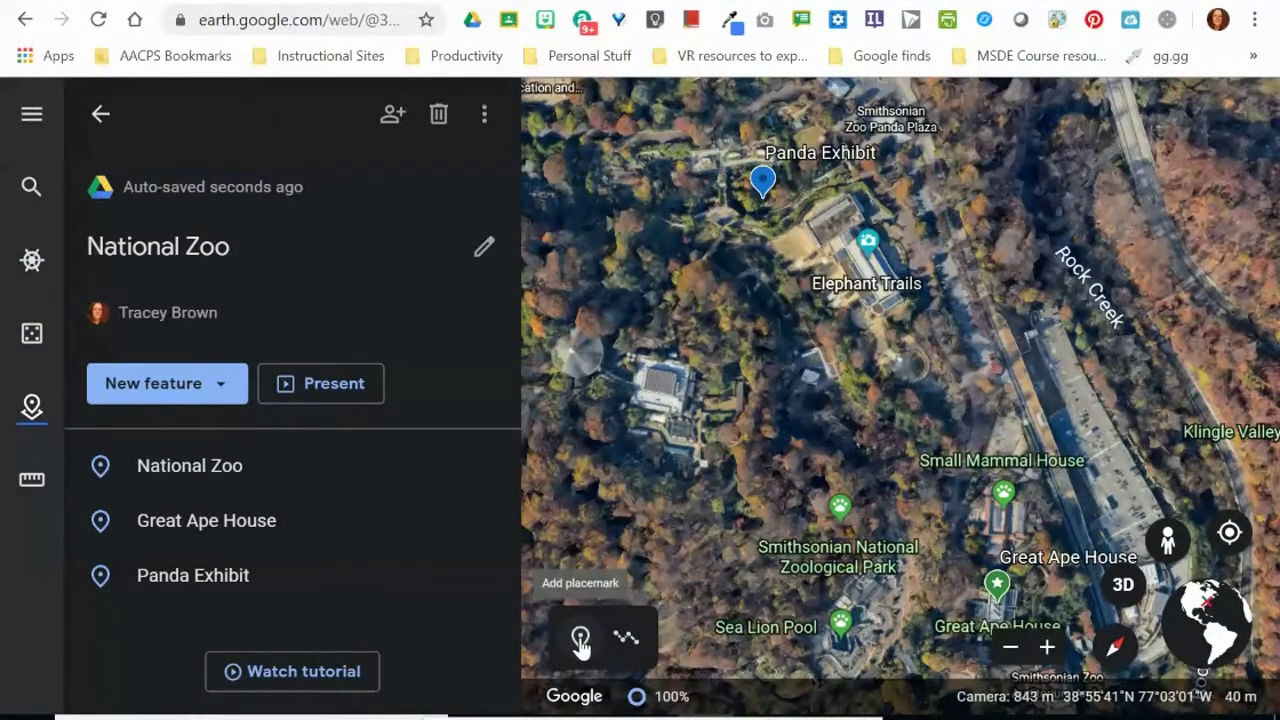
{"action": "left_click", "coordinate": [580, 640]}
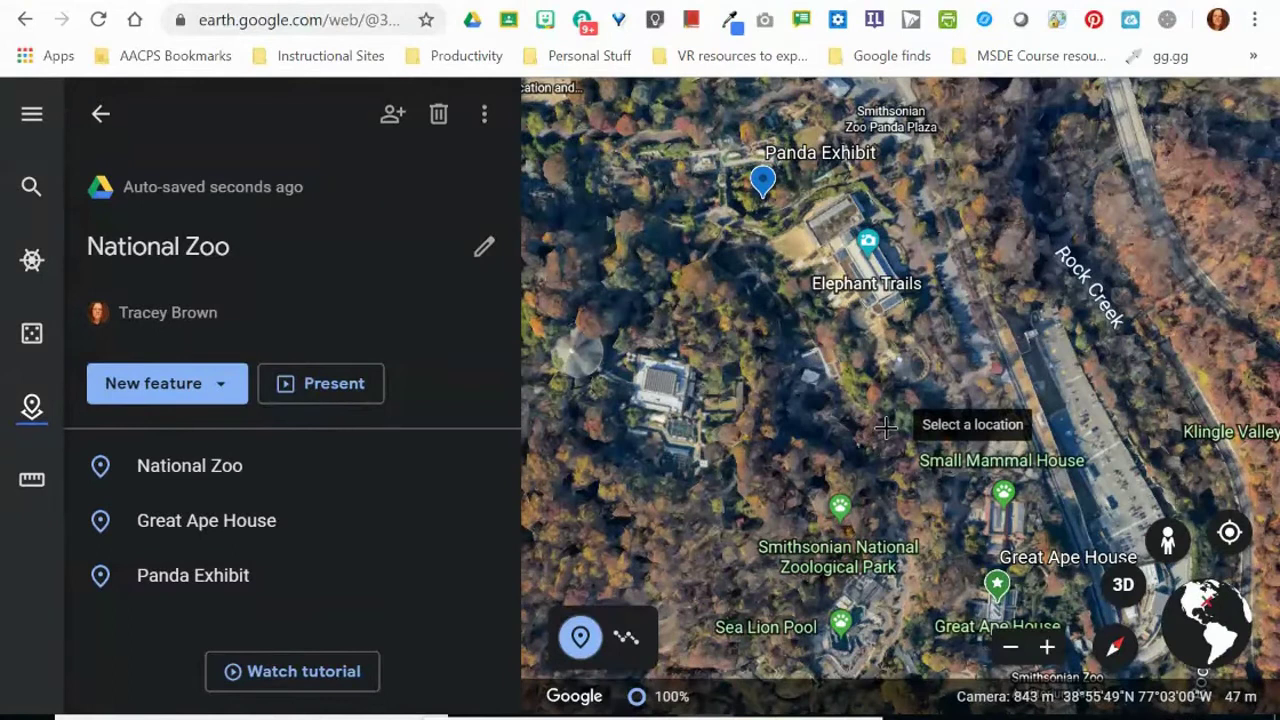
{"action": "left_click", "coordinate": [580, 637]}
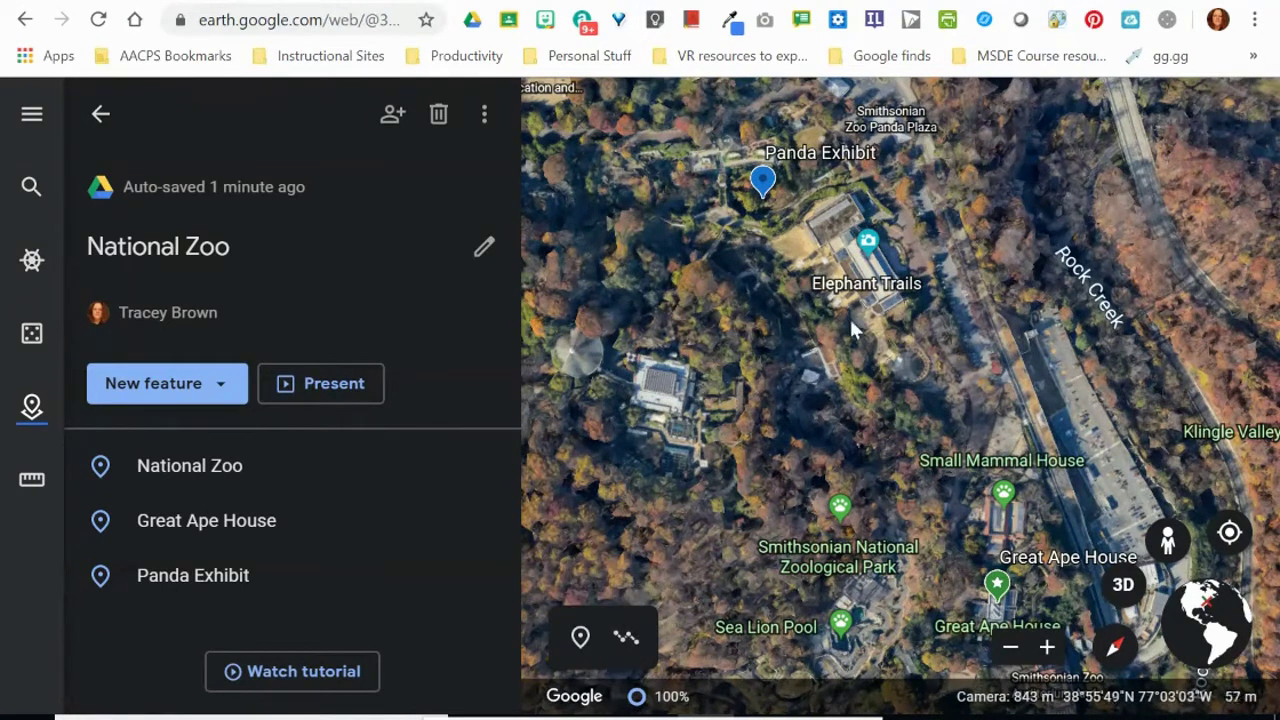
{"action": "left_click", "coordinate": [626, 637]}
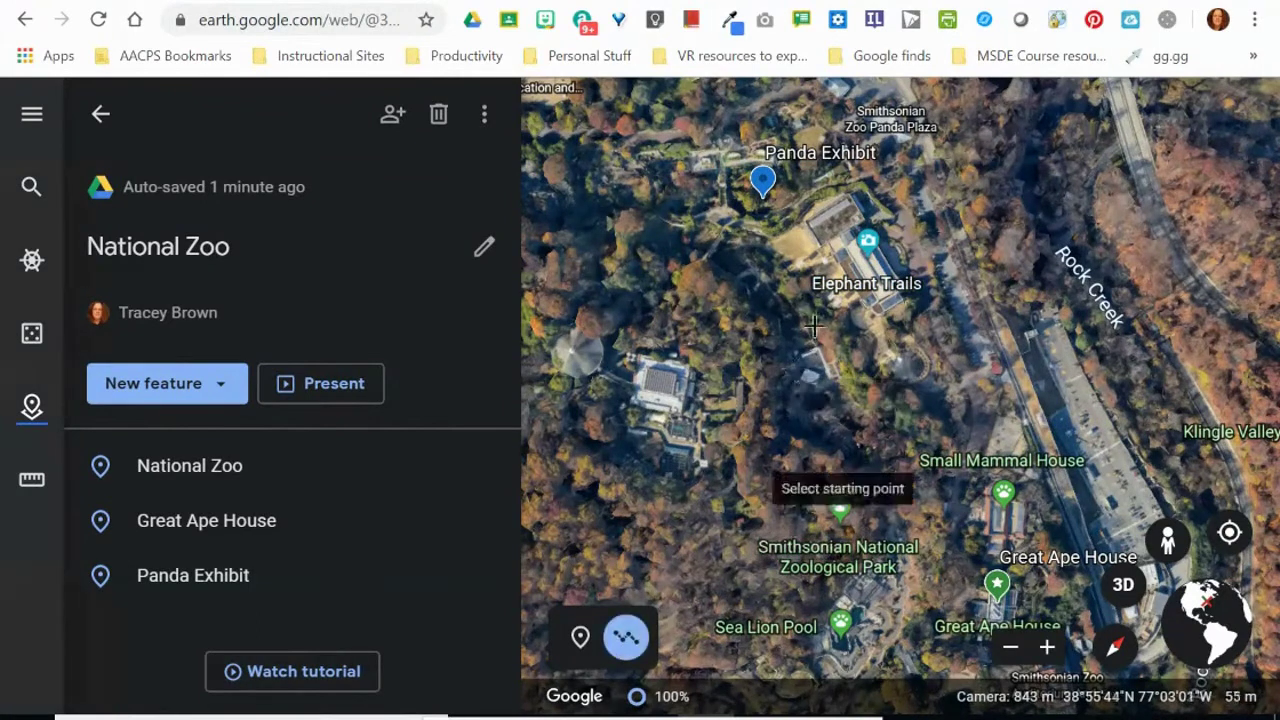
{"action": "left_click", "coordinate": [865, 257]}
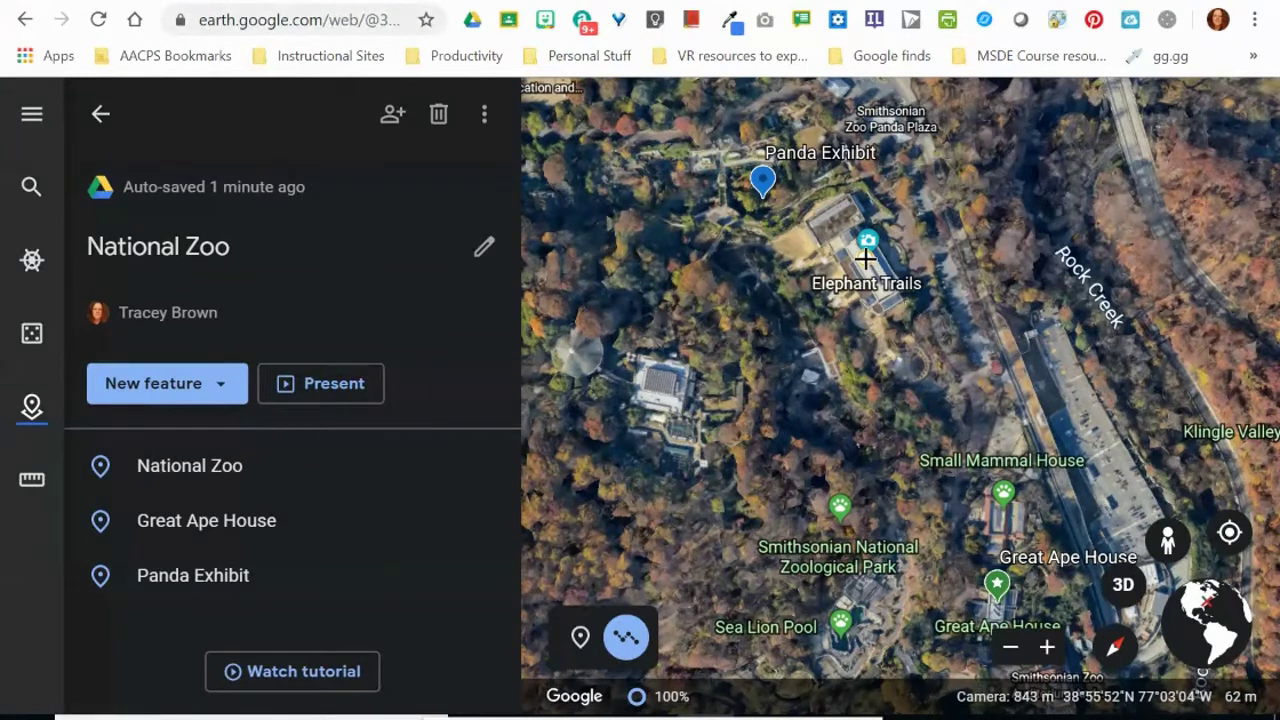
{"action": "left_click", "coordinate": [1003, 491]}
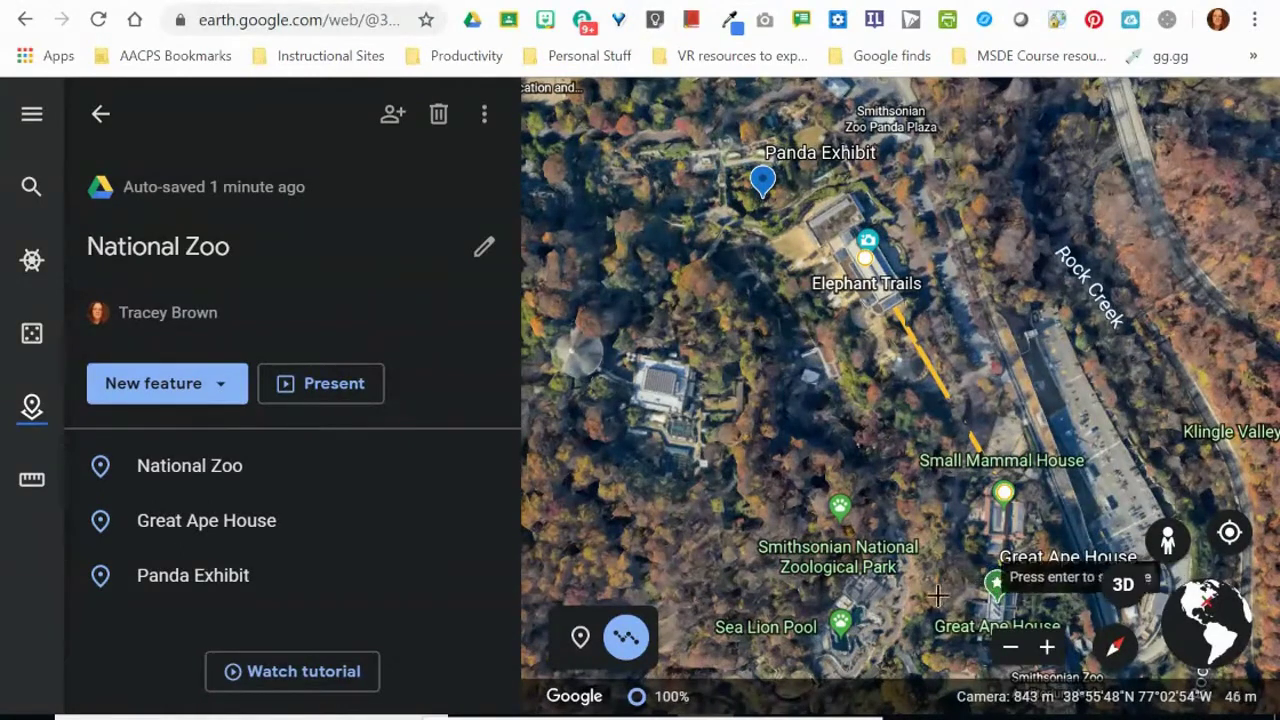
{"action": "left_click", "coordinate": [840, 622]}
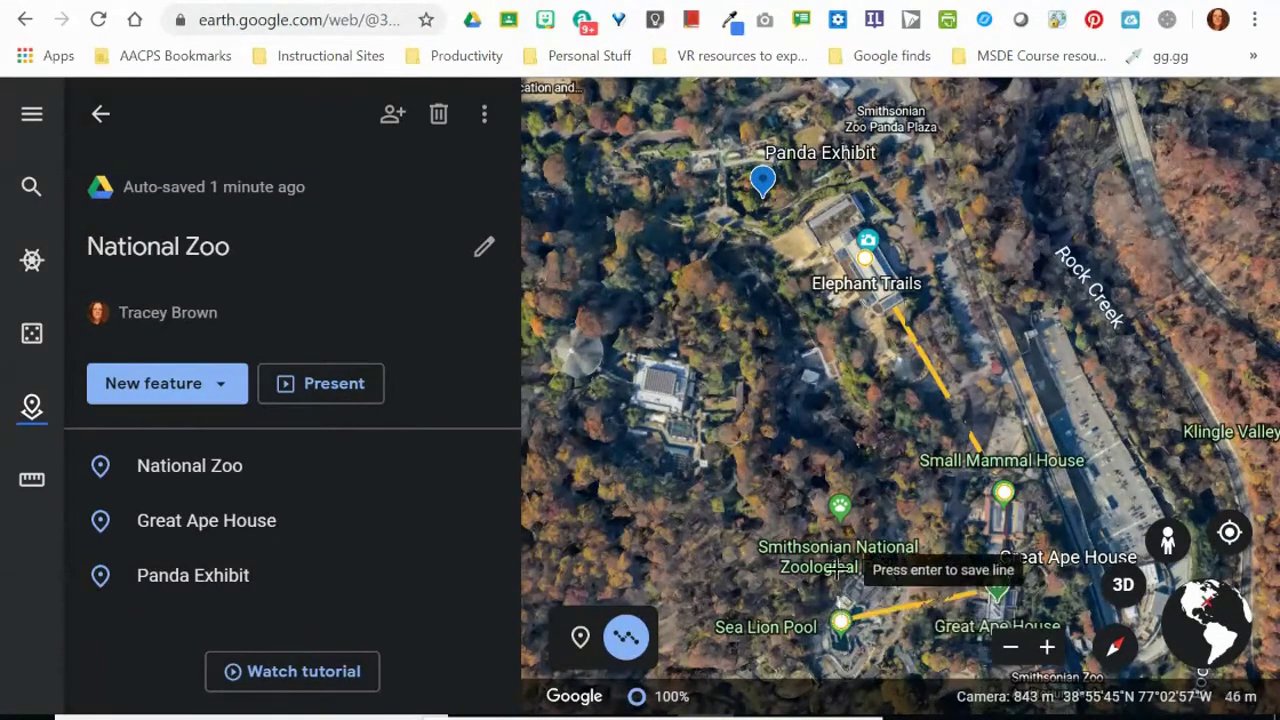
{"action": "left_click", "coordinate": [840, 508]}
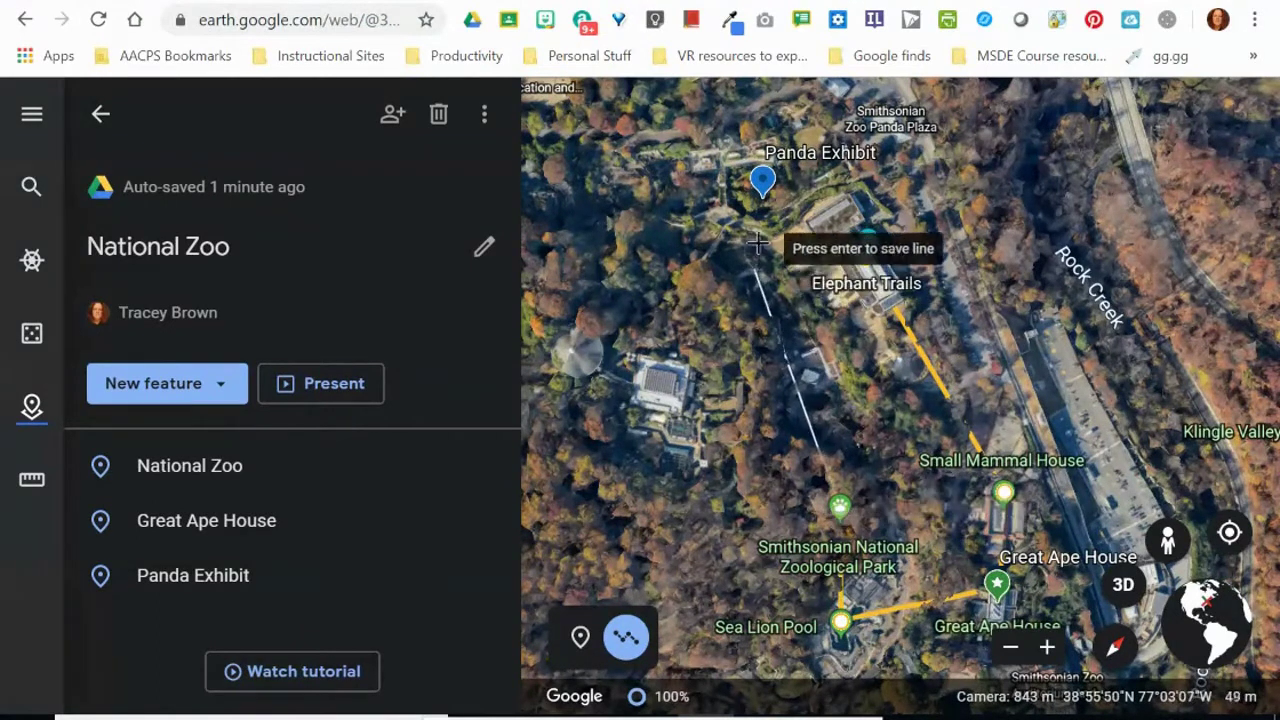
{"action": "left_click", "coordinate": [751, 191]}
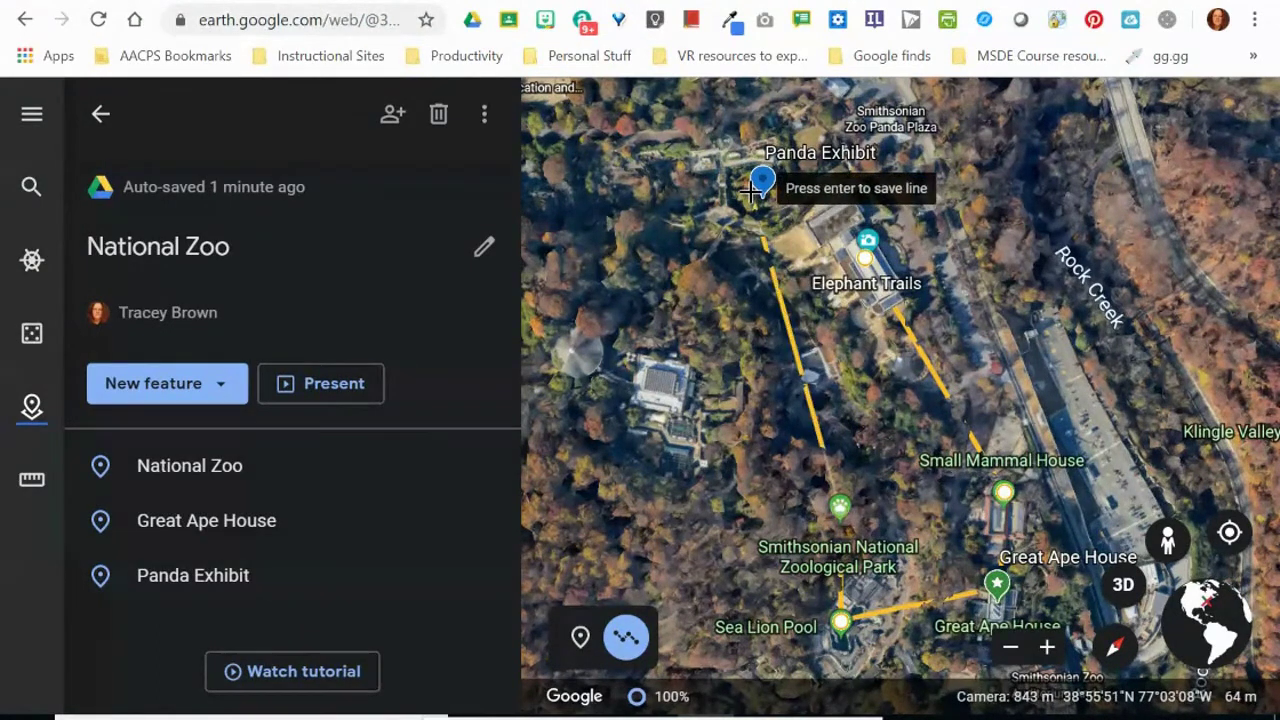
{"action": "left_click", "coordinate": [866, 257]}
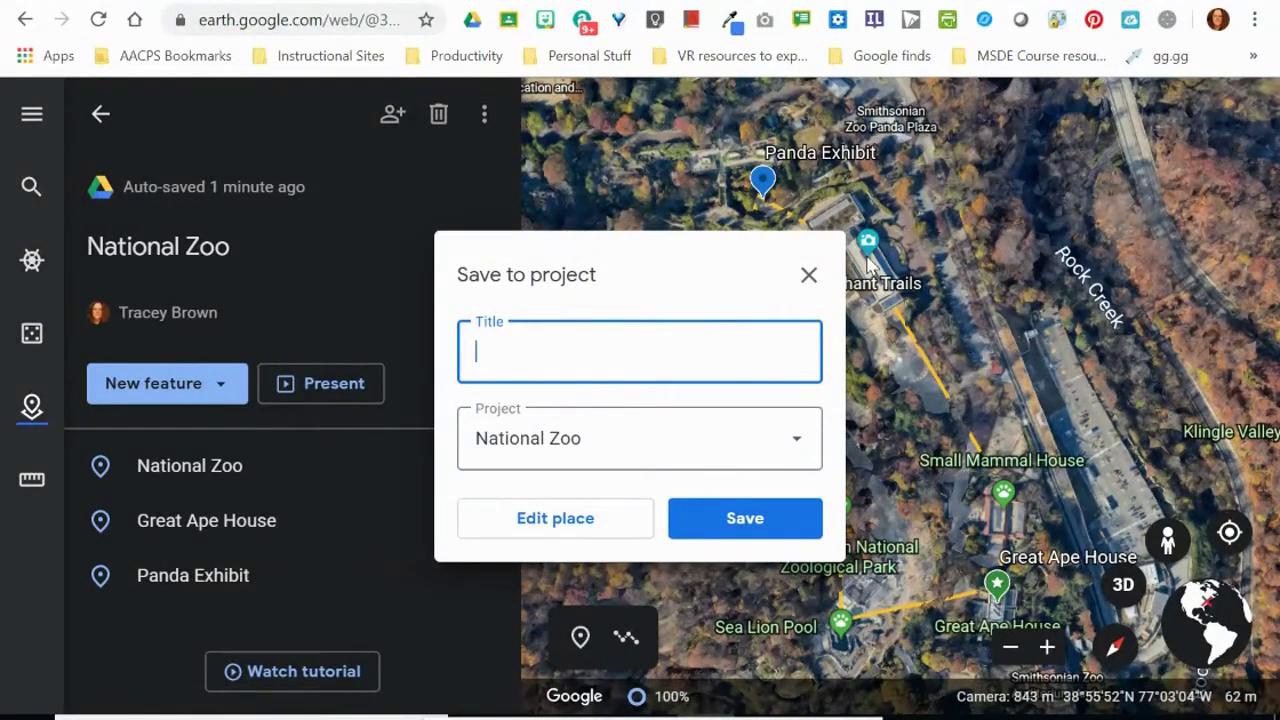
Title the new shape "Our trip around the zoo" and set its outline color to red in the place editor
{"action": "type", "text": "Our trip around the zoo"}
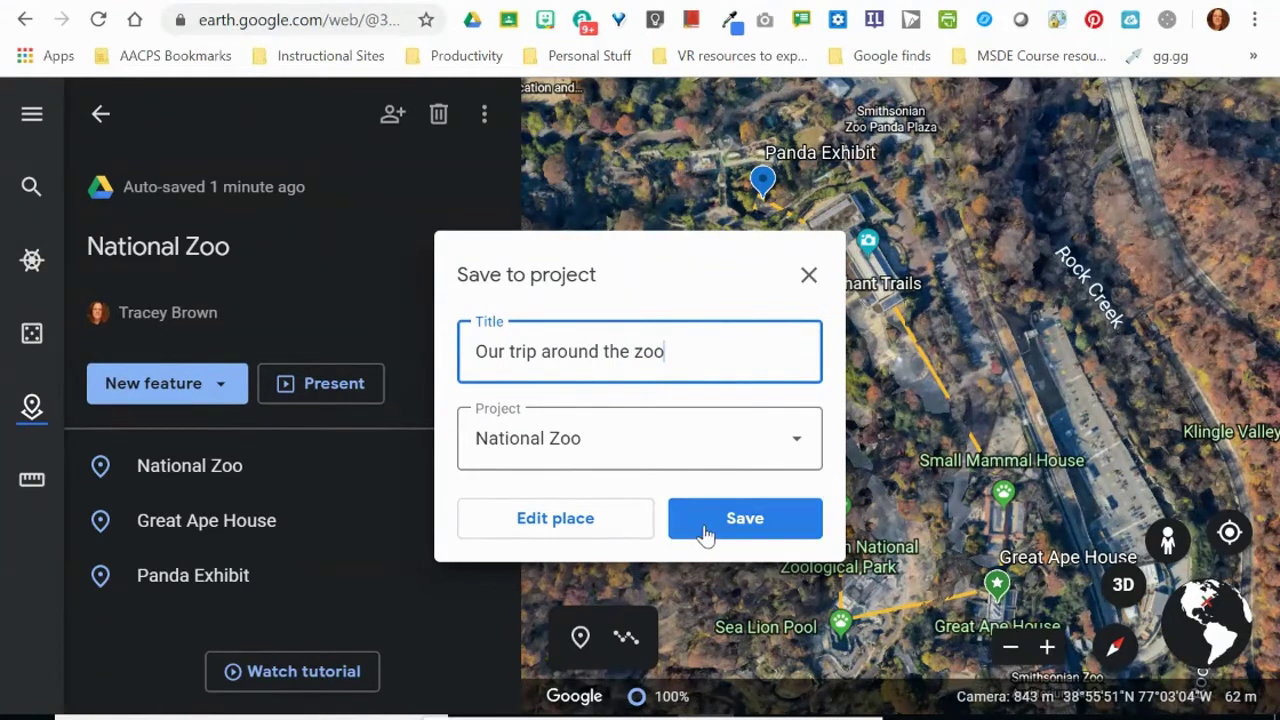
{"action": "left_click", "coordinate": [557, 525]}
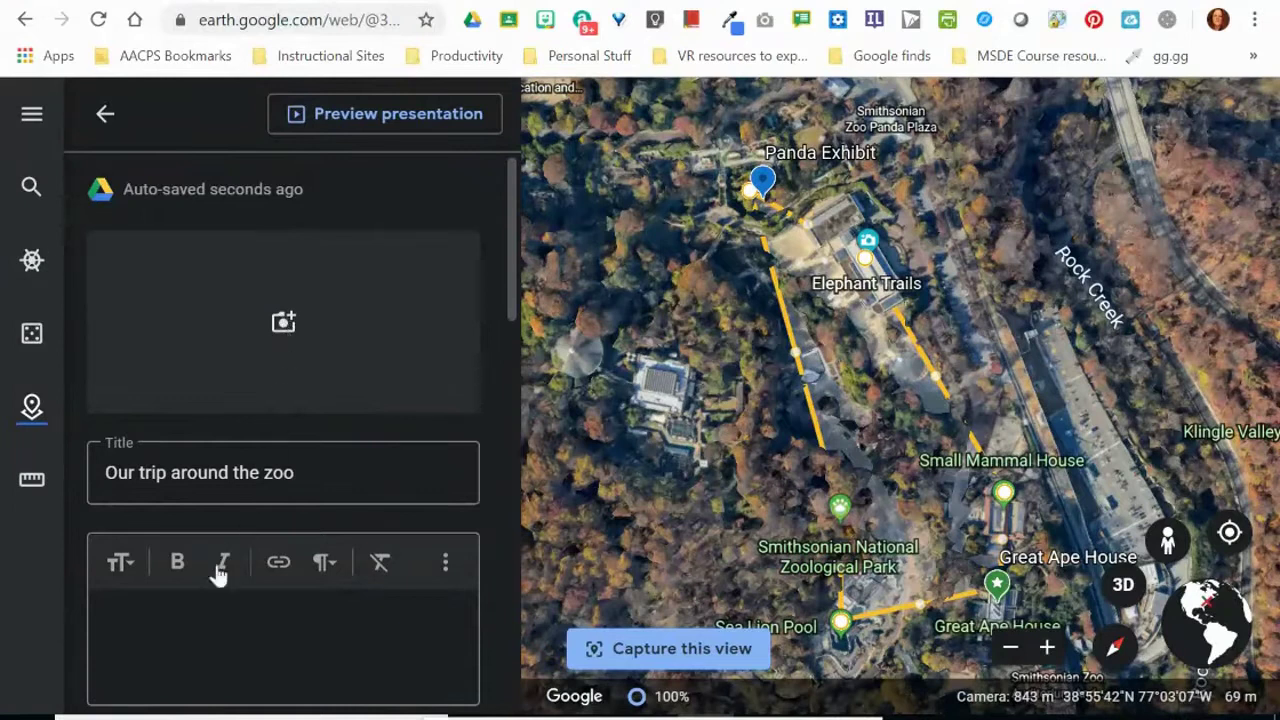
{"action": "scroll", "coordinate": [223, 603], "scroll_direction": "down", "scroll_amount": 3}
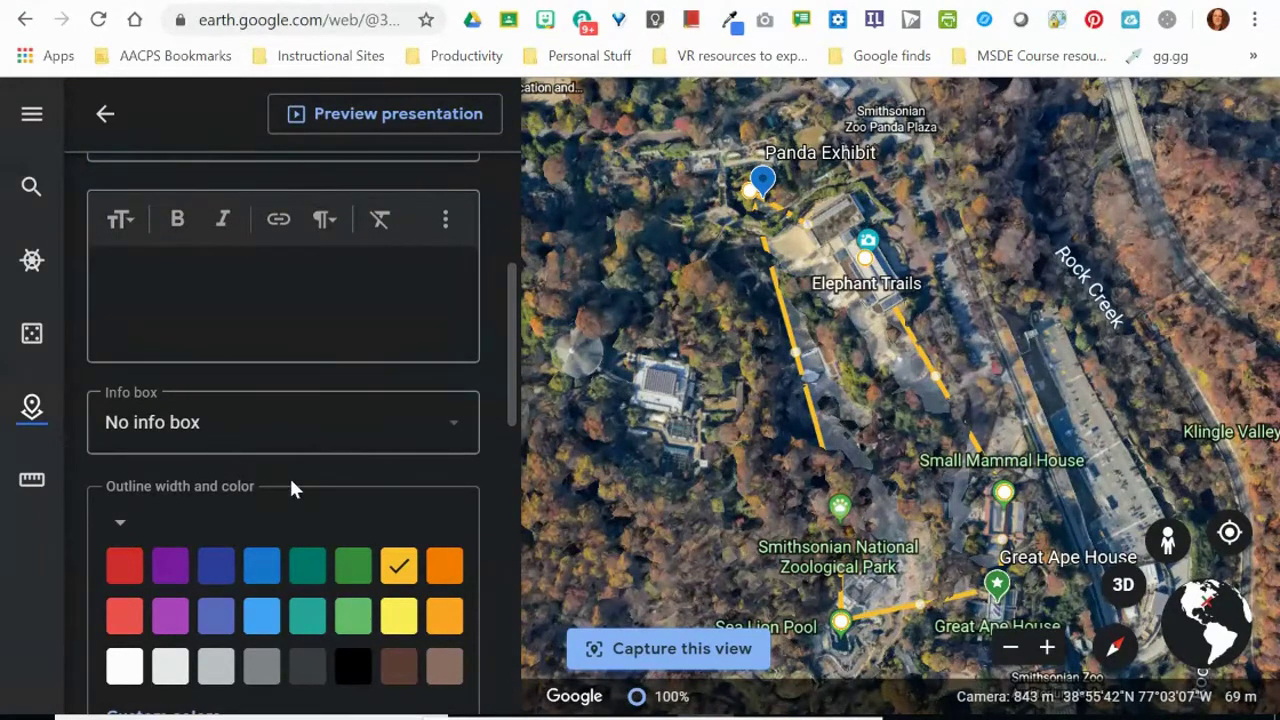
{"action": "scroll", "coordinate": [291, 484], "scroll_direction": "down", "scroll_amount": 2}
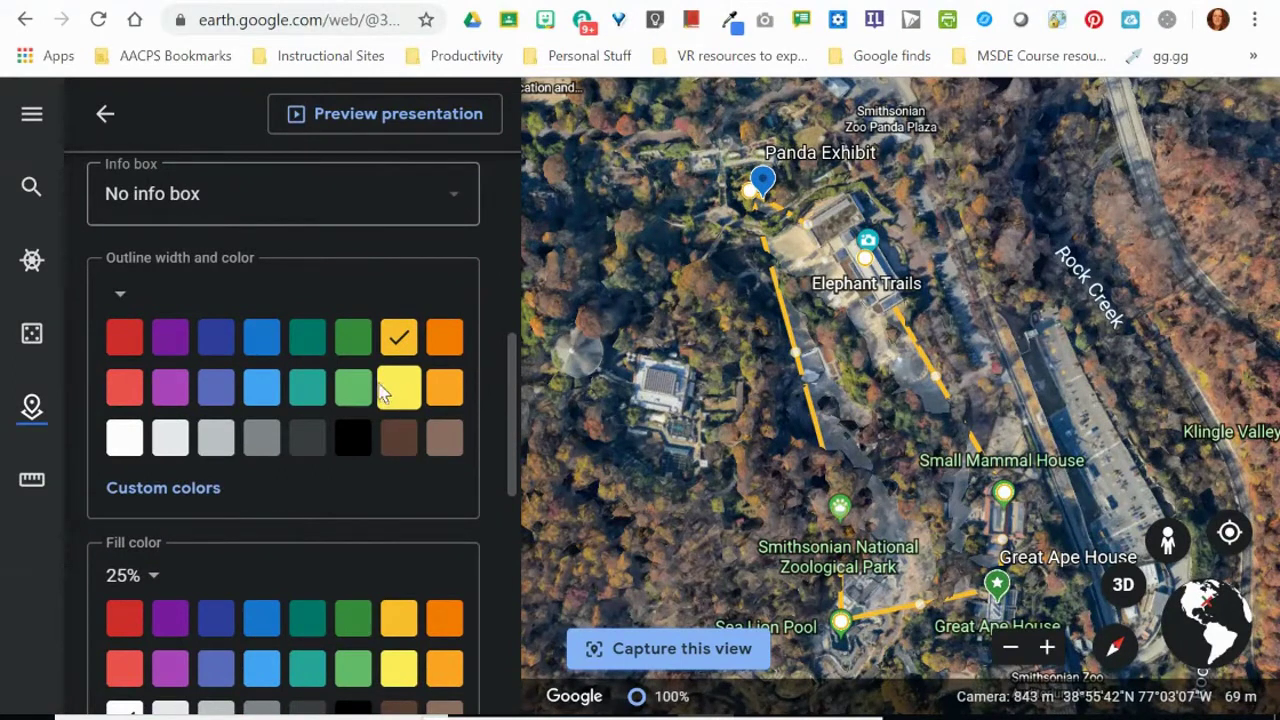
{"action": "left_click", "coordinate": [129, 341]}
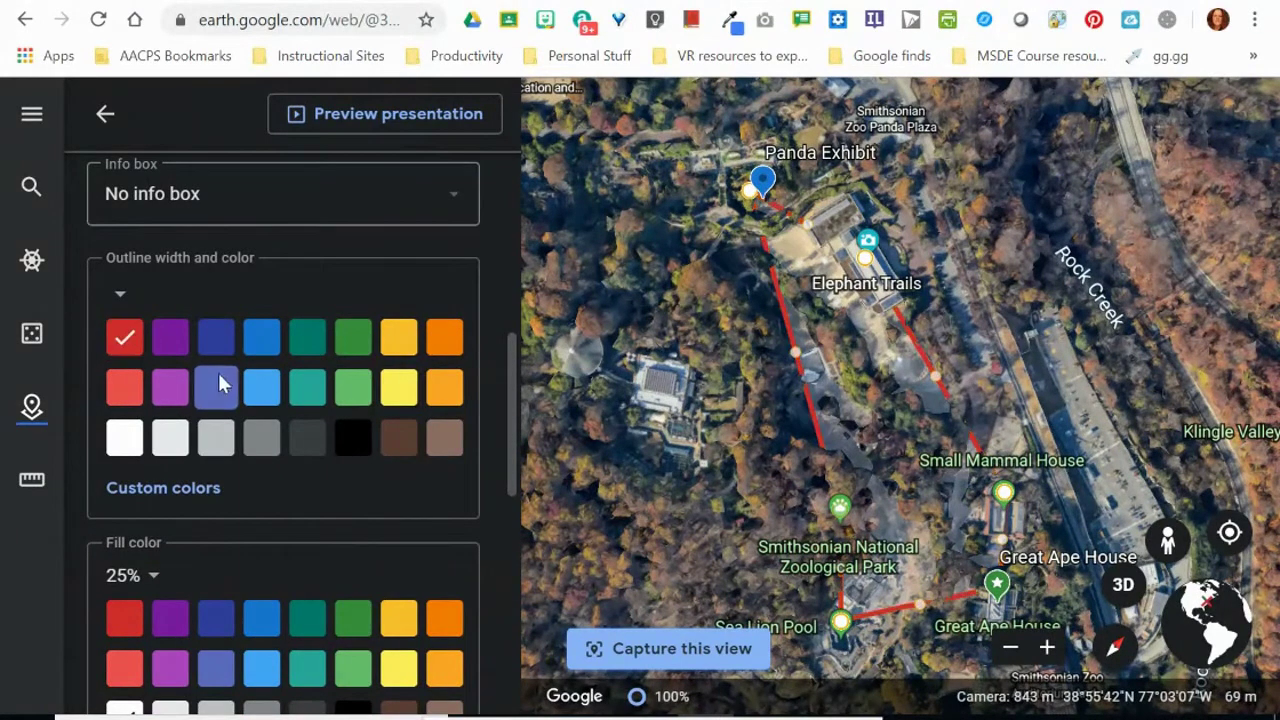
Set the shape's fill color to red, look over its manual view settings and return to the project overview
{"action": "scroll", "coordinate": [220, 377], "scroll_direction": "down", "scroll_amount": 3}
{"action": "left_click", "coordinate": [122, 392]}
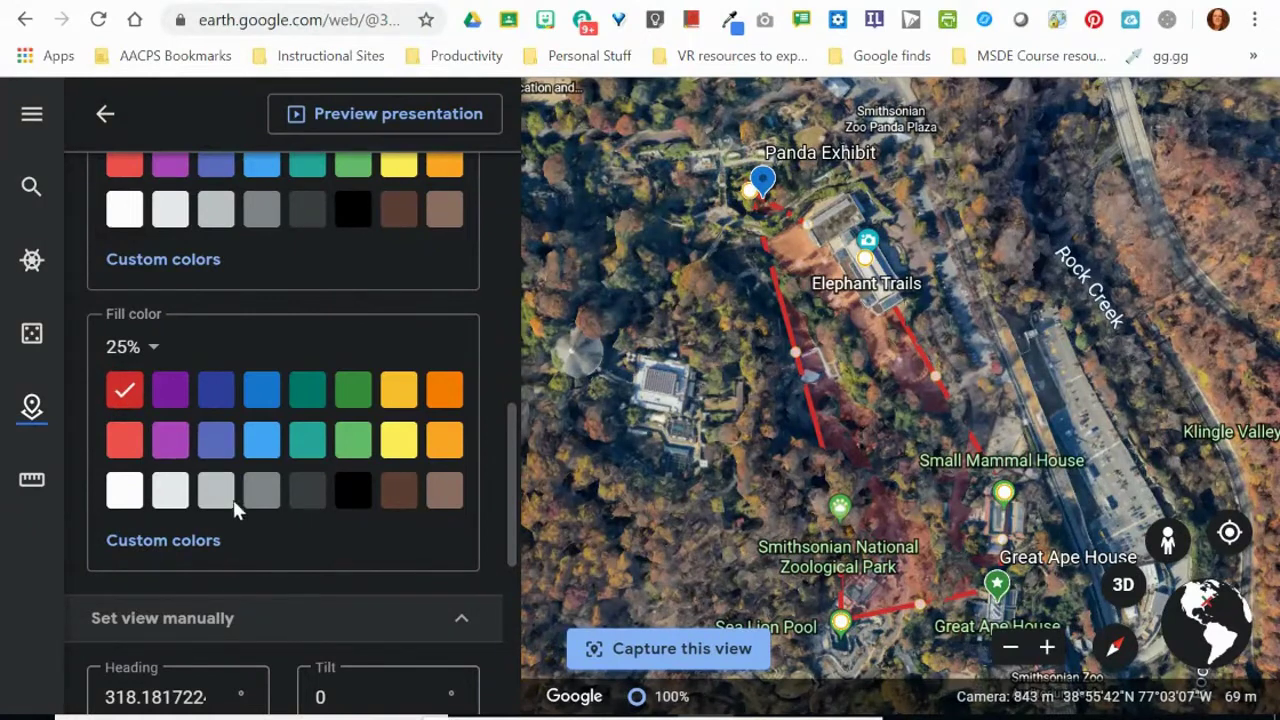
{"action": "scroll", "coordinate": [241, 504], "scroll_direction": "down", "scroll_amount": 5}
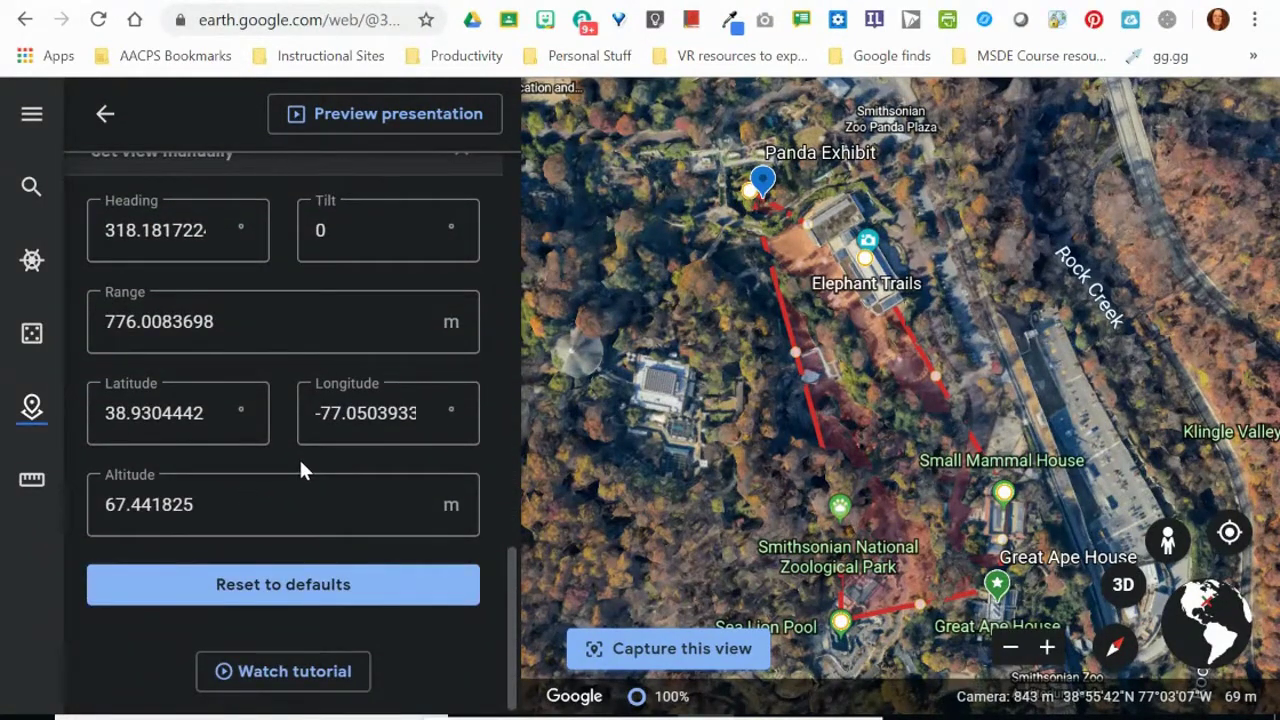
{"action": "scroll", "coordinate": [300, 462], "scroll_direction": "up", "scroll_amount": 1}
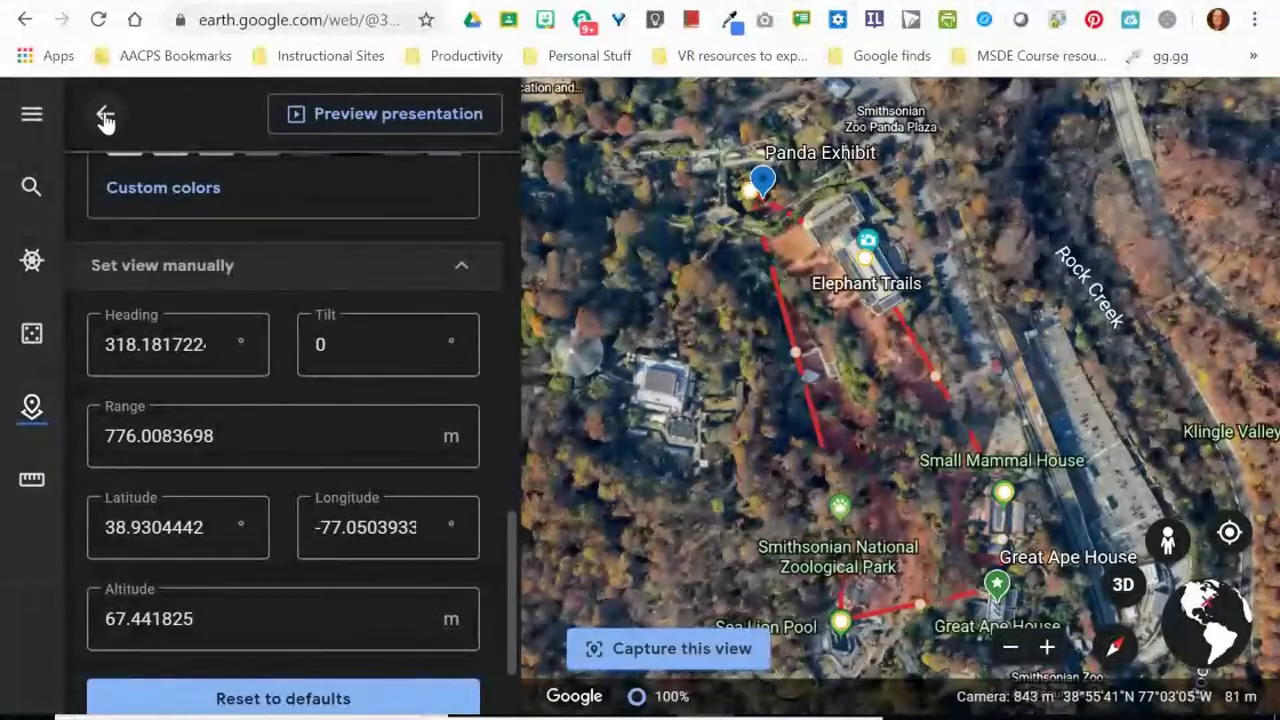
{"action": "left_click", "coordinate": [104, 118]}
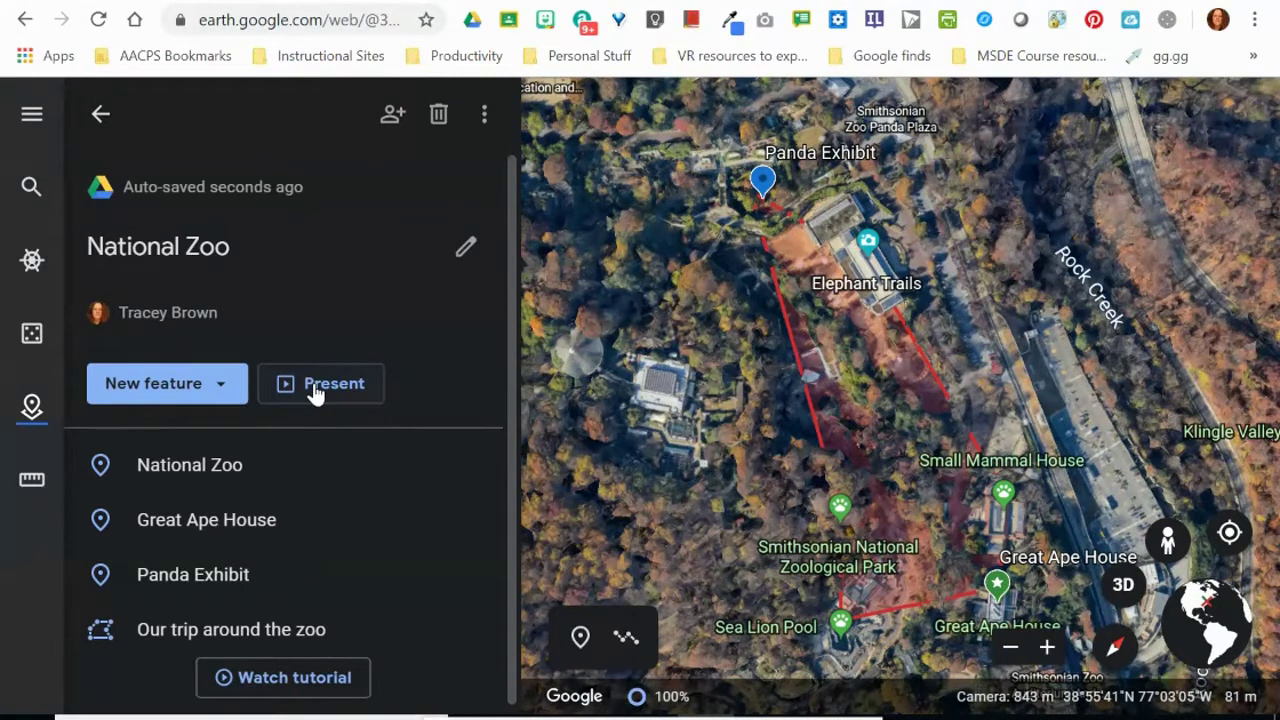
Present the project, step through all four features from National Zoo to the trip shape, and return to the project overview
{"action": "left_click", "coordinate": [315, 390]}
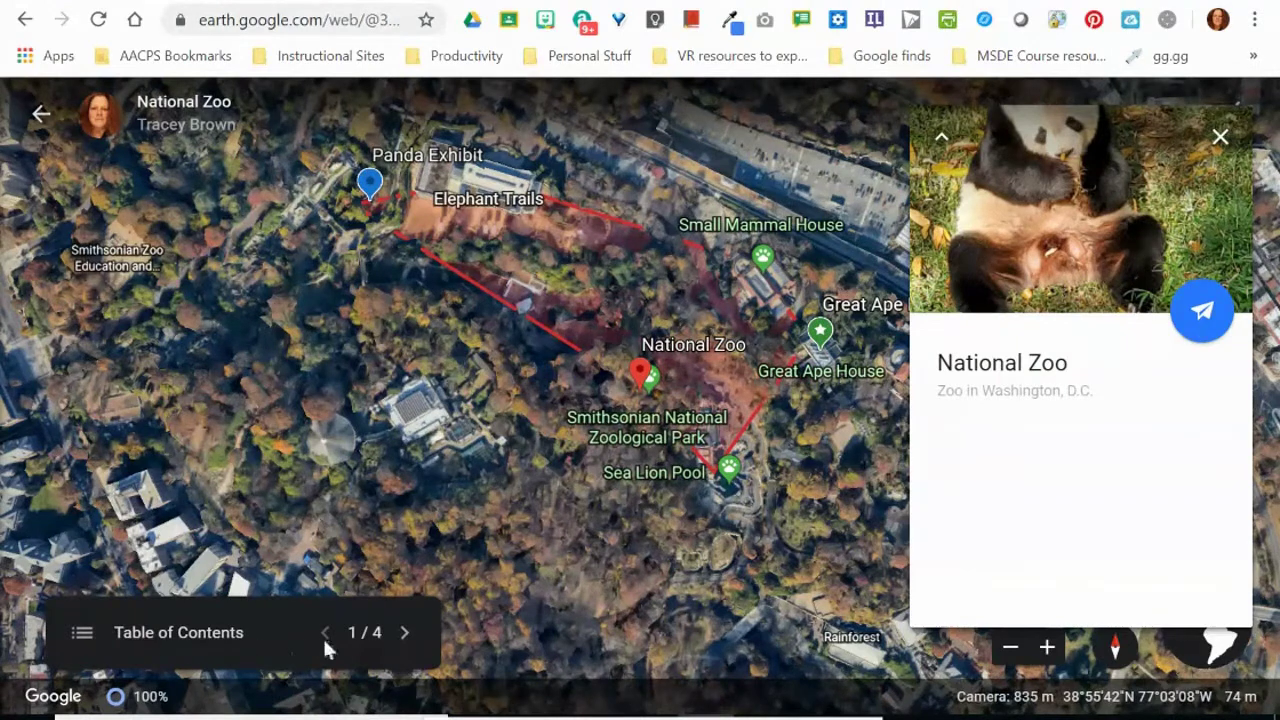
{"action": "left_click", "coordinate": [404, 638]}
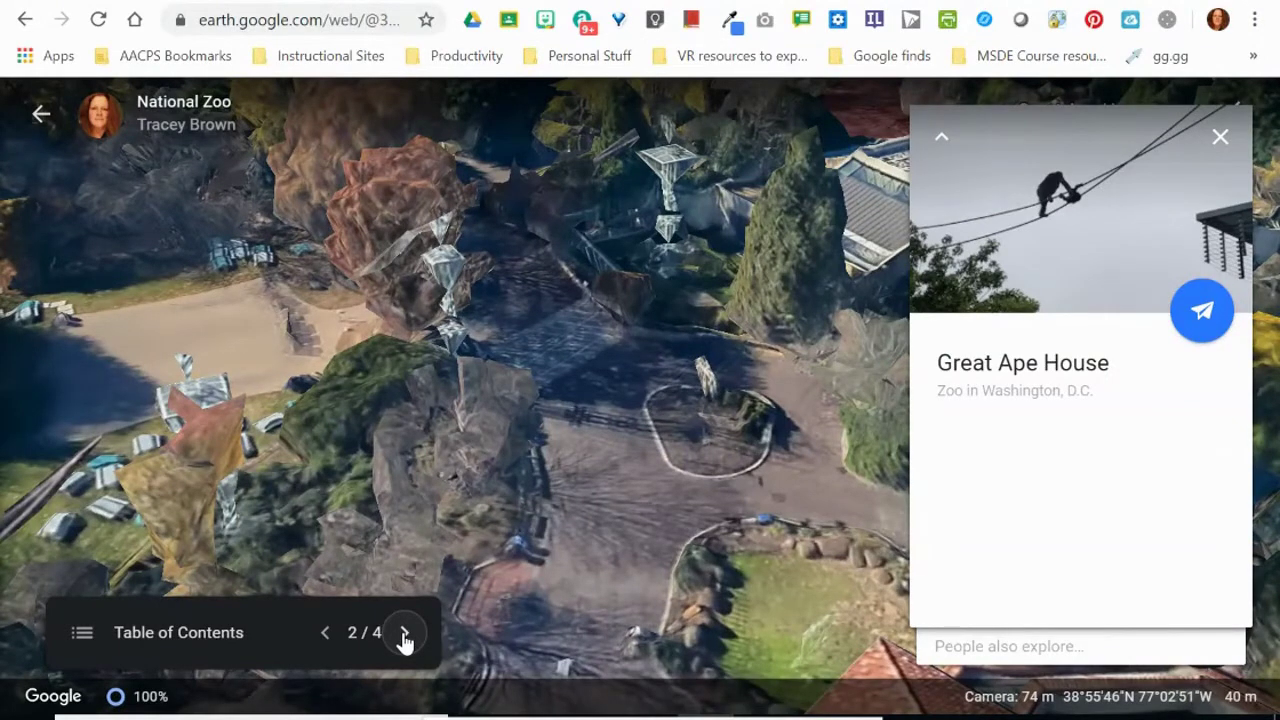
{"action": "left_click", "coordinate": [402, 633]}
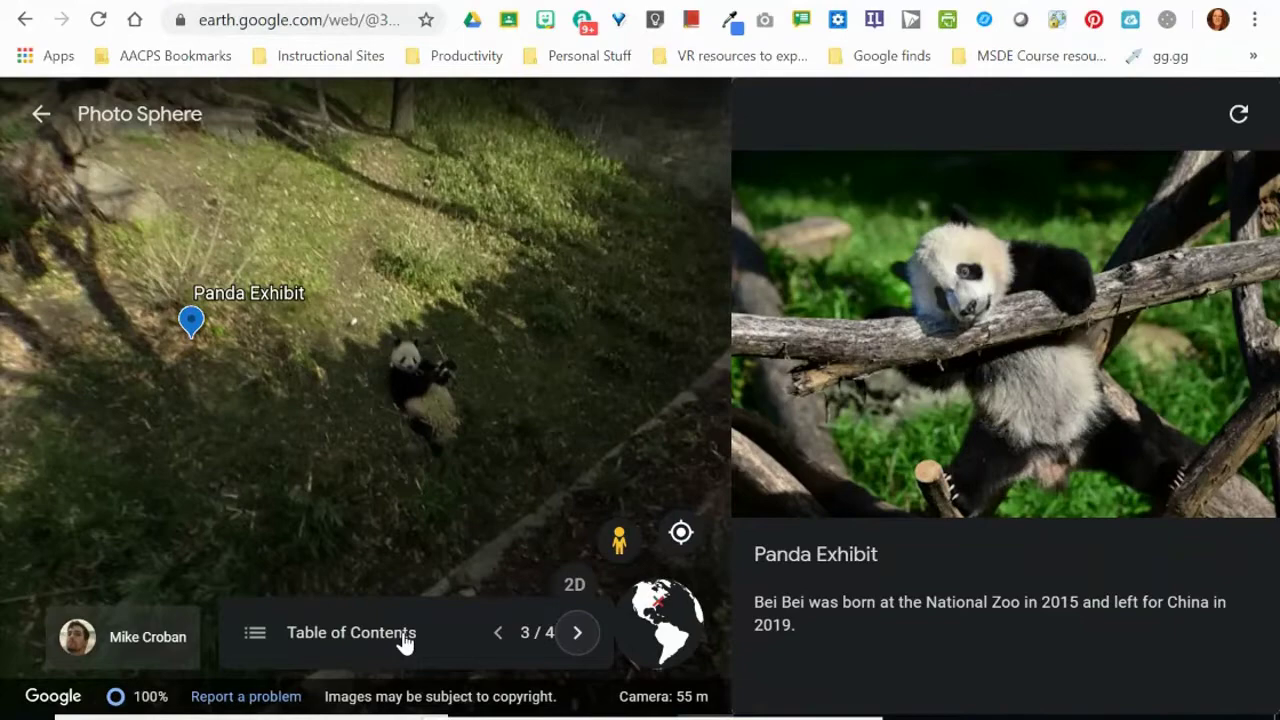
{"action": "left_click", "coordinate": [576, 632]}
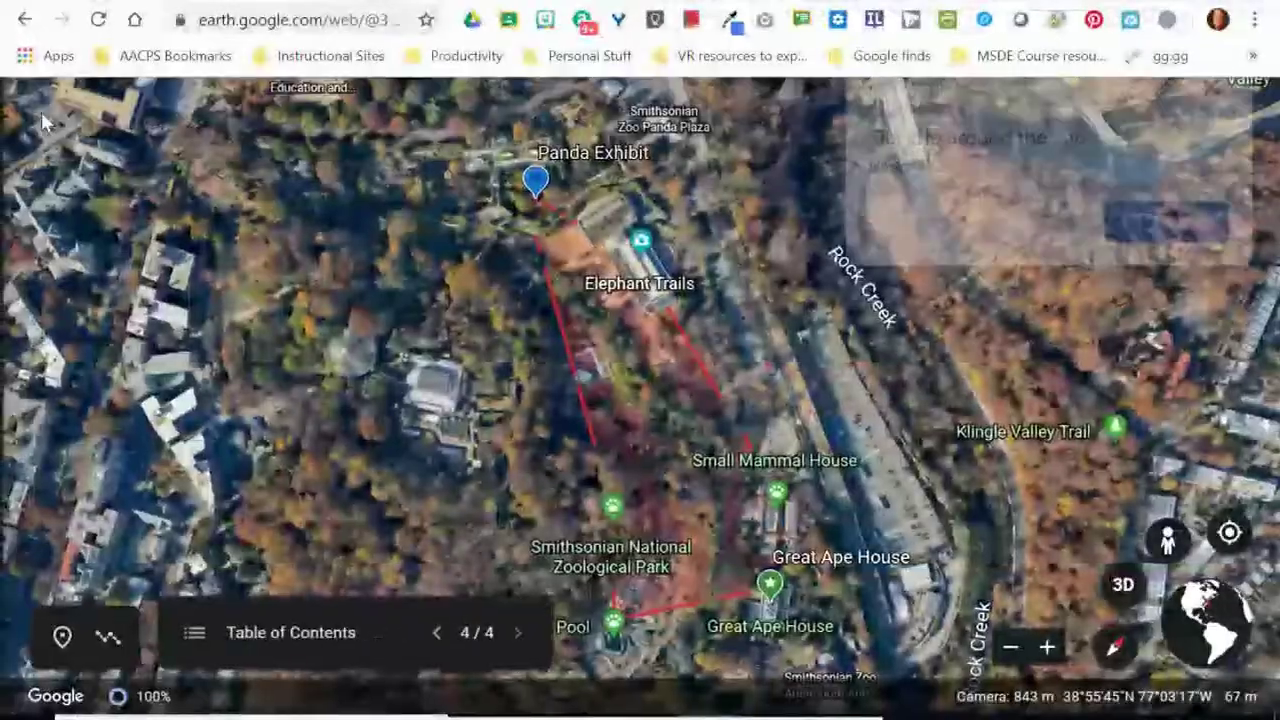
{"action": "left_click", "coordinate": [41, 114]}
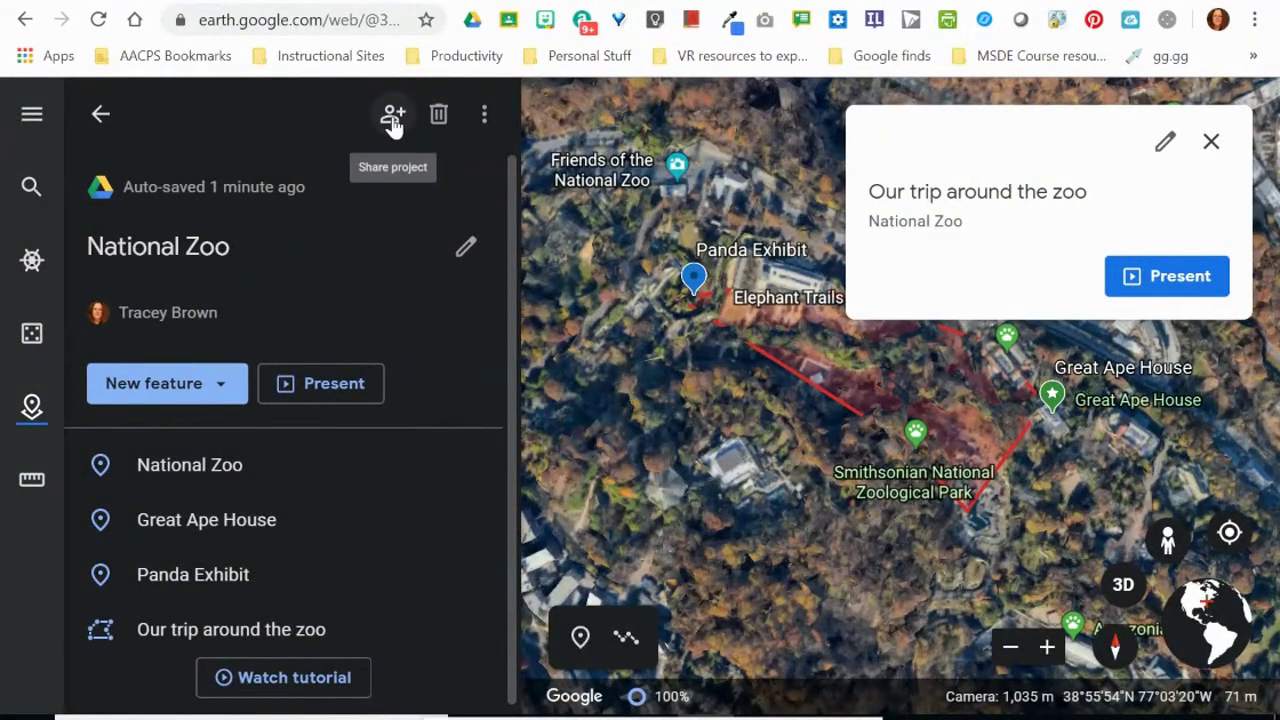
Turn on link sharing for the National Zoo project, get its shareable link and close the trip shape's info card
{"action": "left_click", "coordinate": [392, 118]}
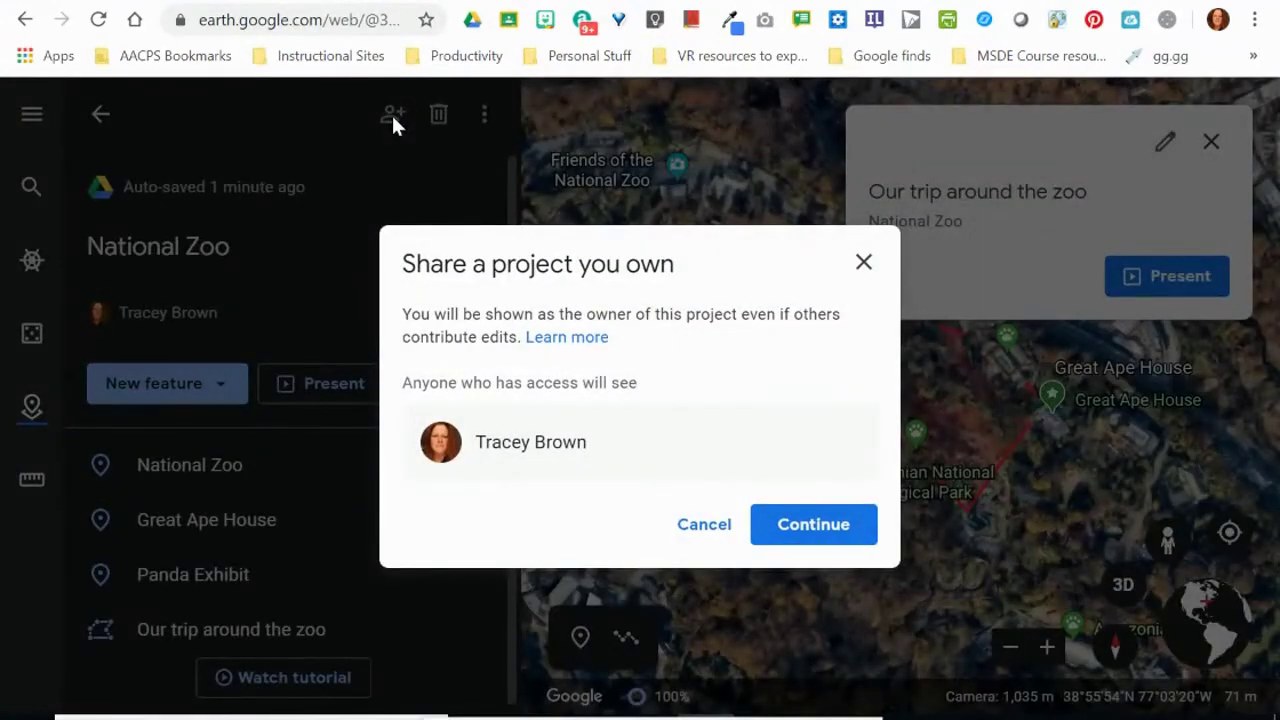
{"action": "left_click", "coordinate": [820, 530]}
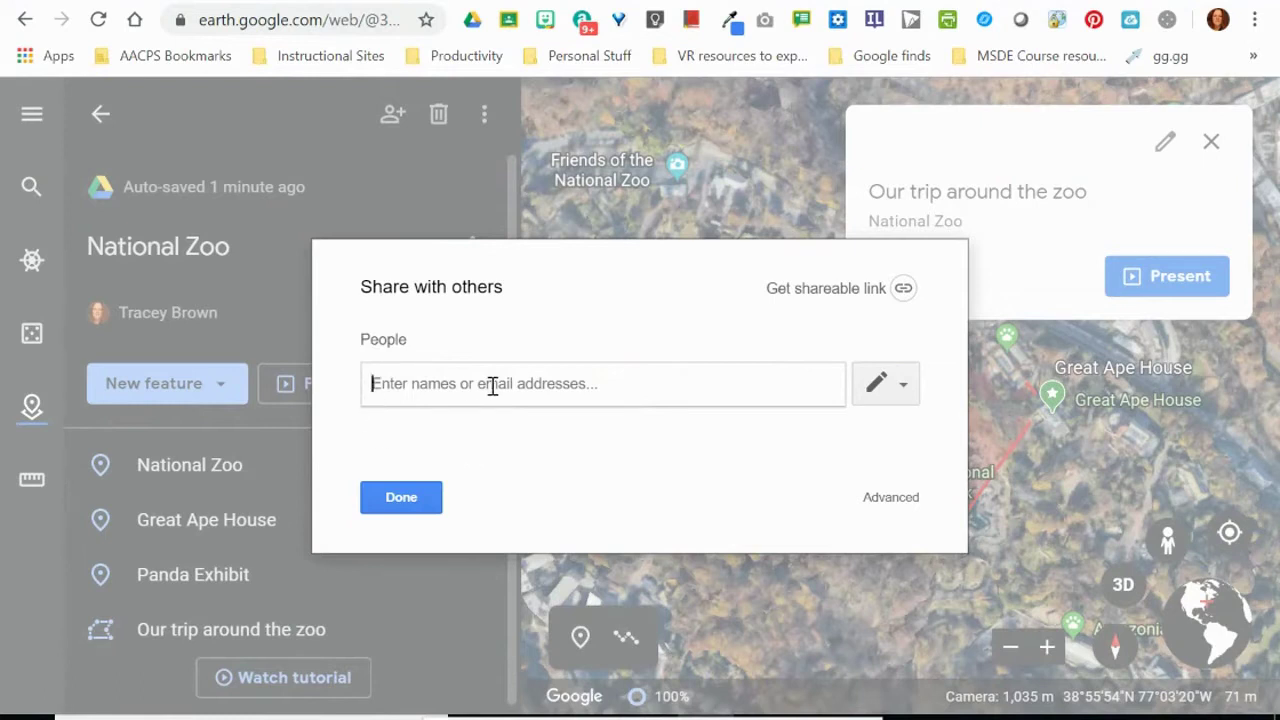
{"action": "left_click", "coordinate": [904, 389]}
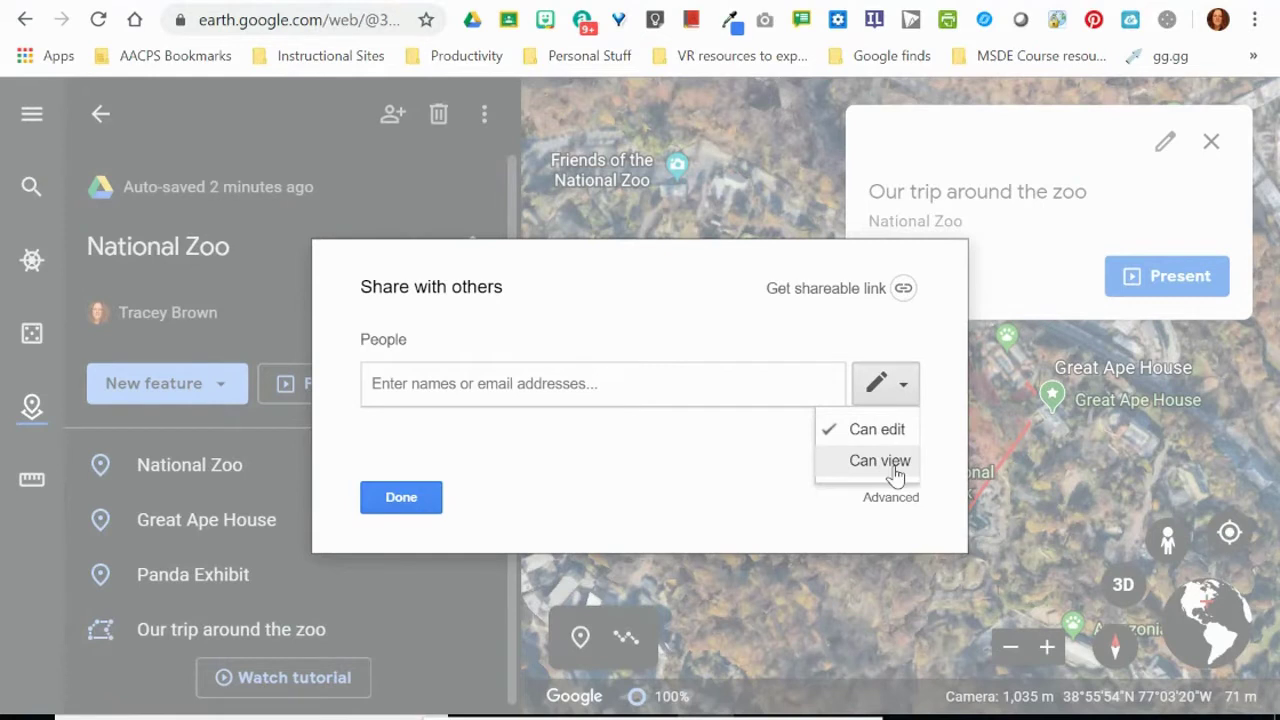
{"action": "left_click", "coordinate": [837, 351]}
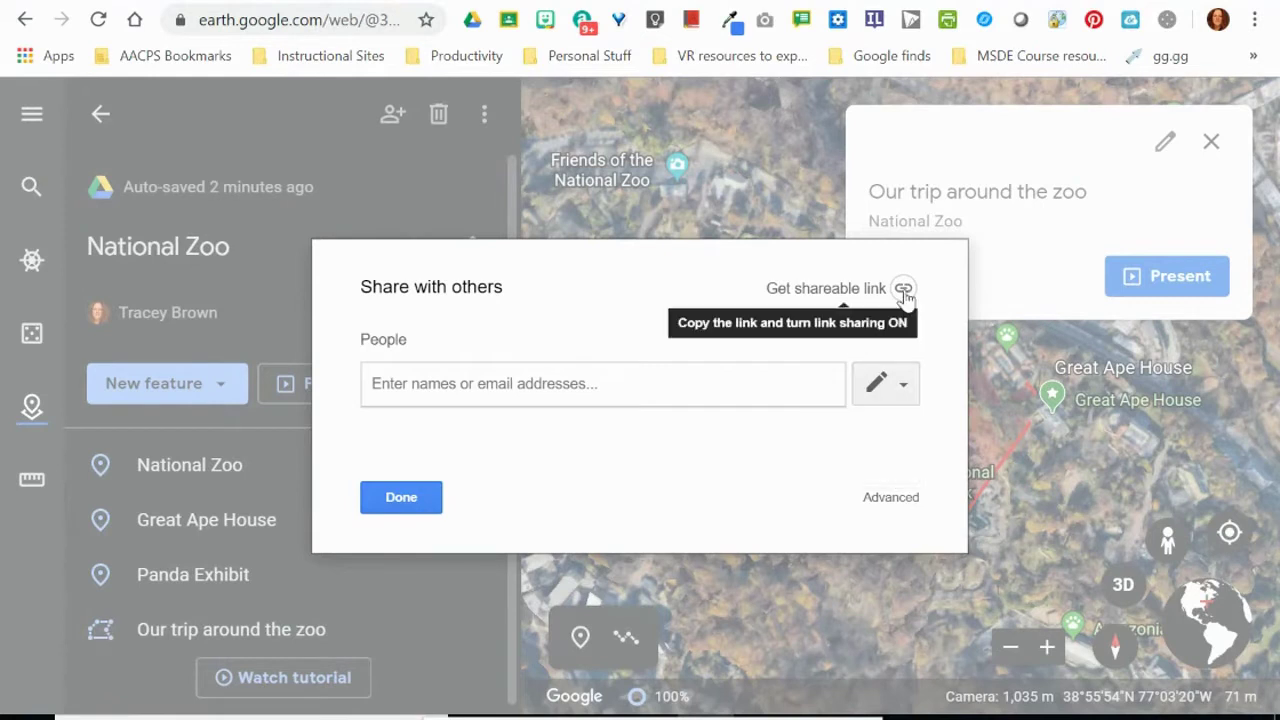
{"action": "left_click", "coordinate": [903, 290]}
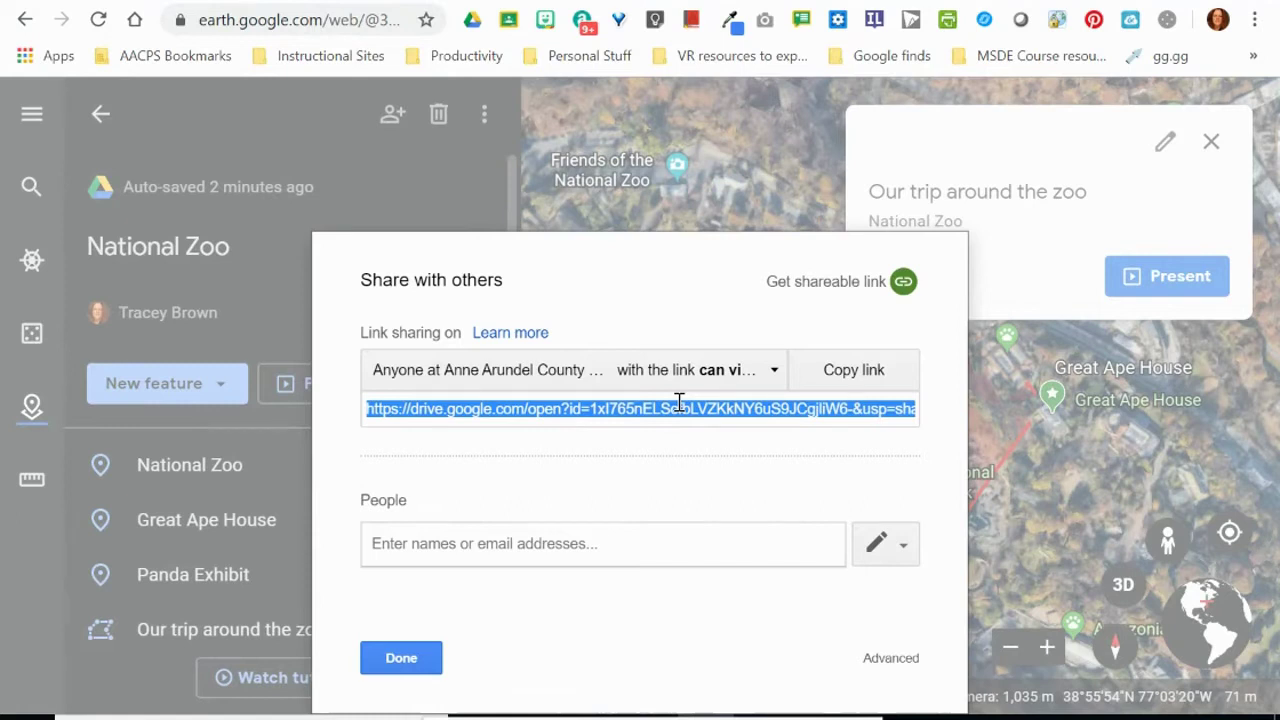
{"action": "left_click", "coordinate": [401, 659]}
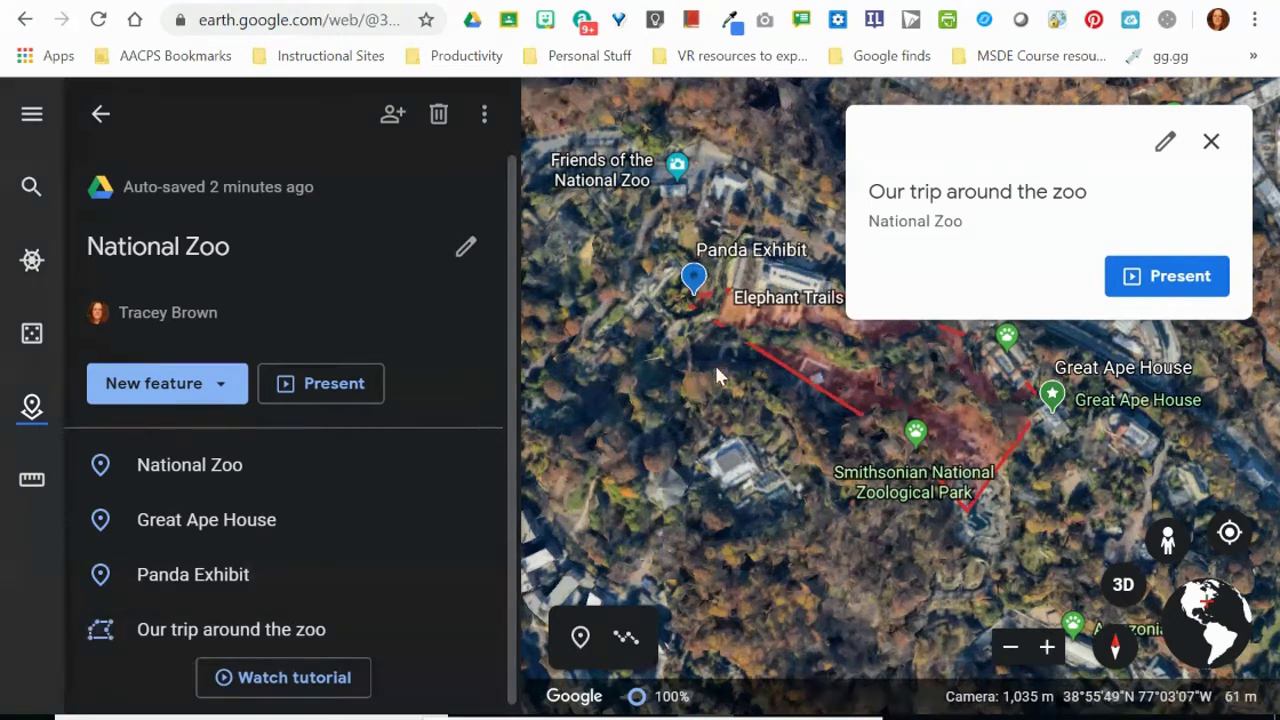
{"action": "left_click", "coordinate": [1211, 142]}
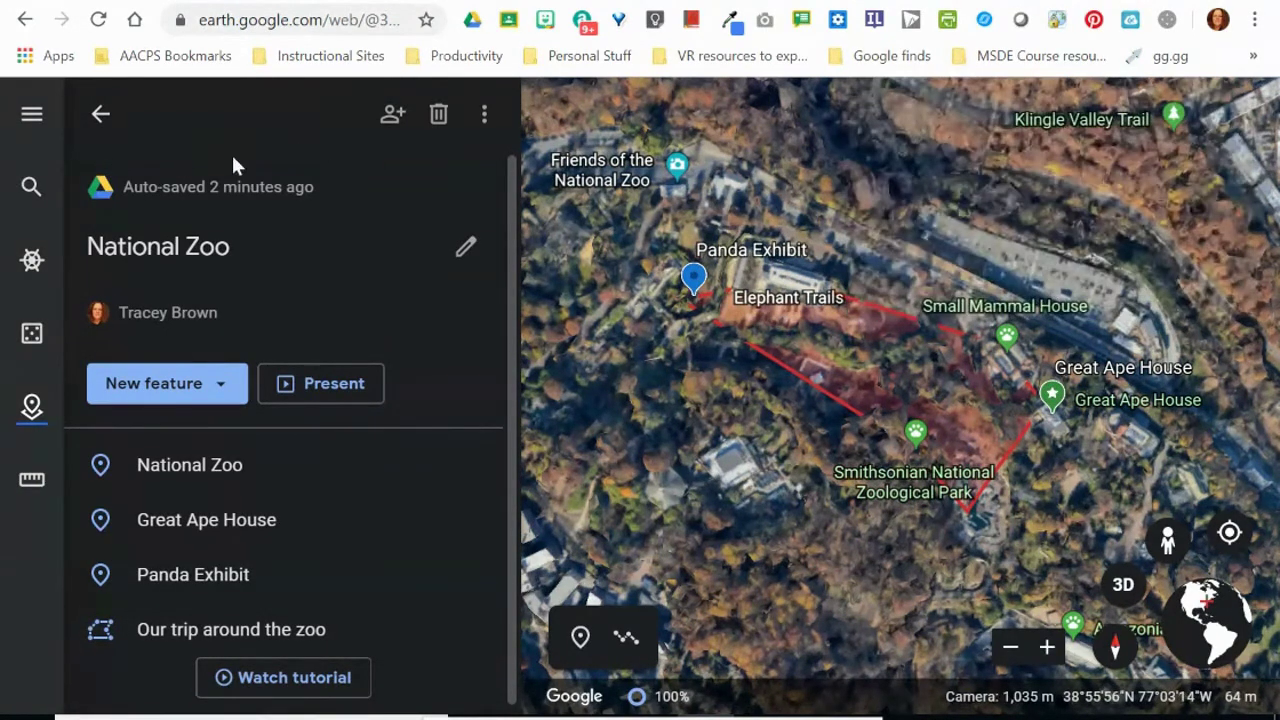
Leave the project, switch to Google Drive and open the National Zoo project from the Google Earth folder, closing it while it loads
{"action": "left_click", "coordinate": [90, 116]}
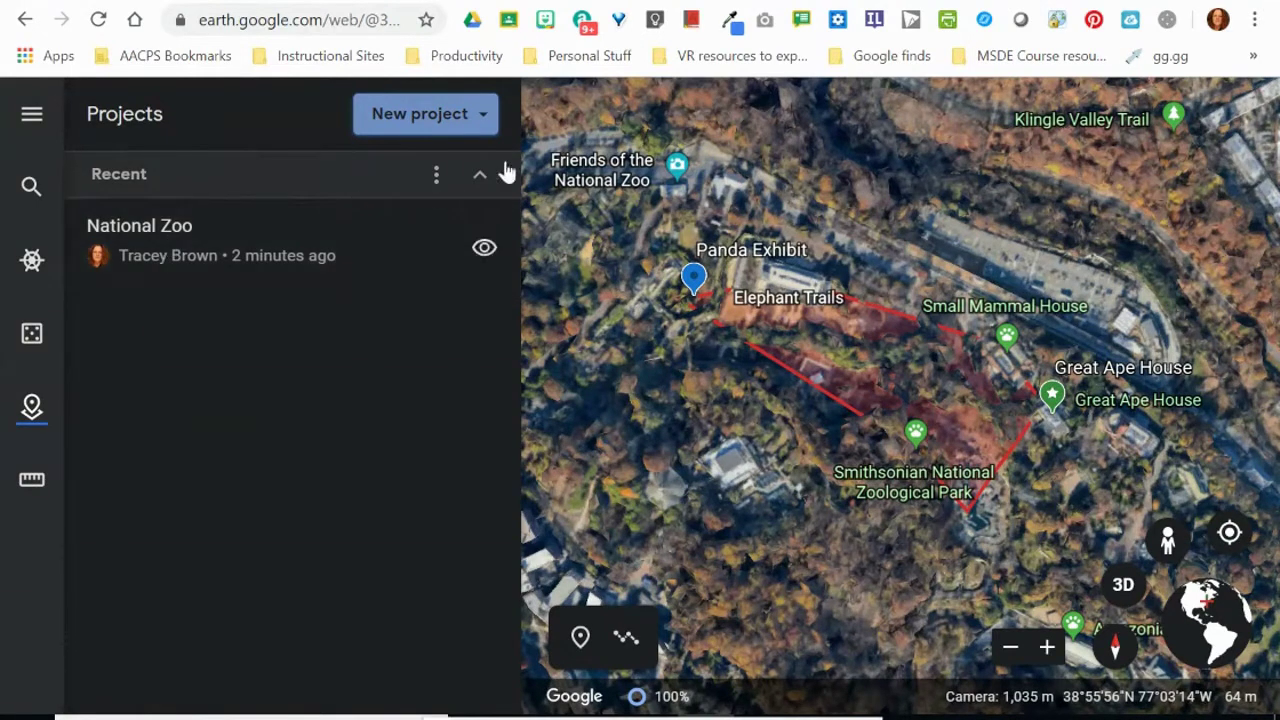
{"action": "left_click", "coordinate": [700, 0]}
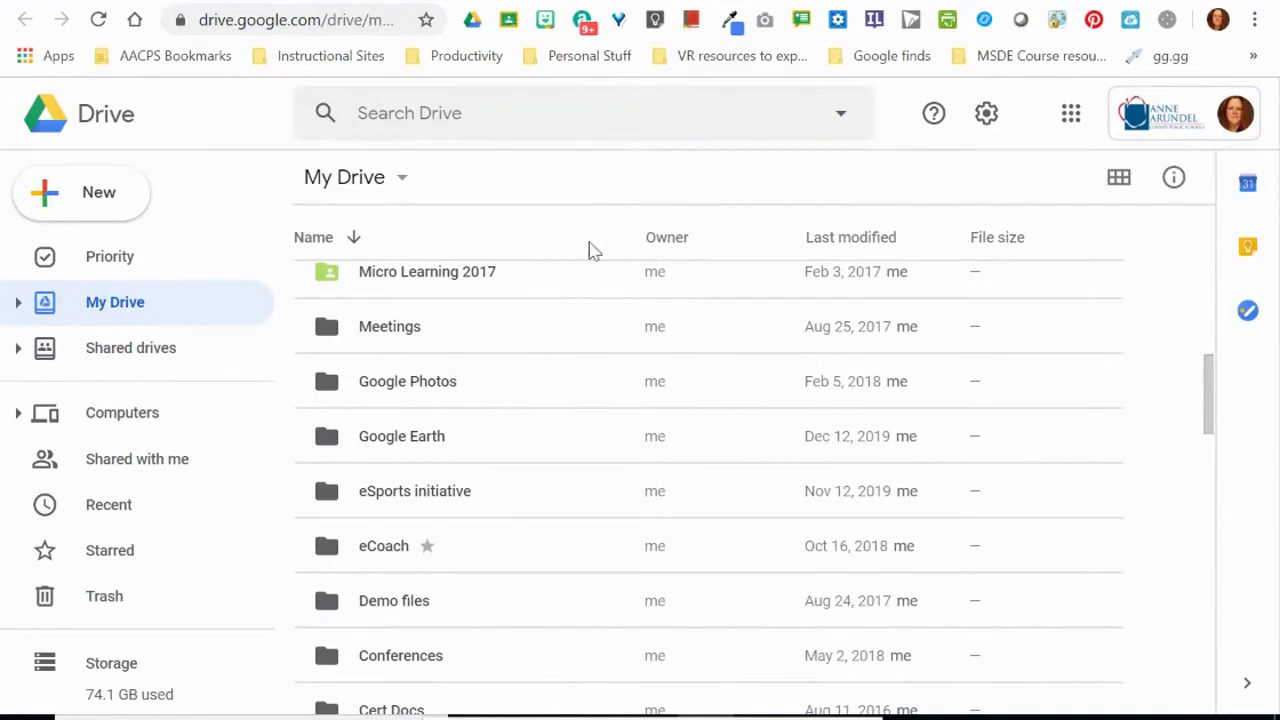
{"action": "double_click", "coordinate": [395, 440]}
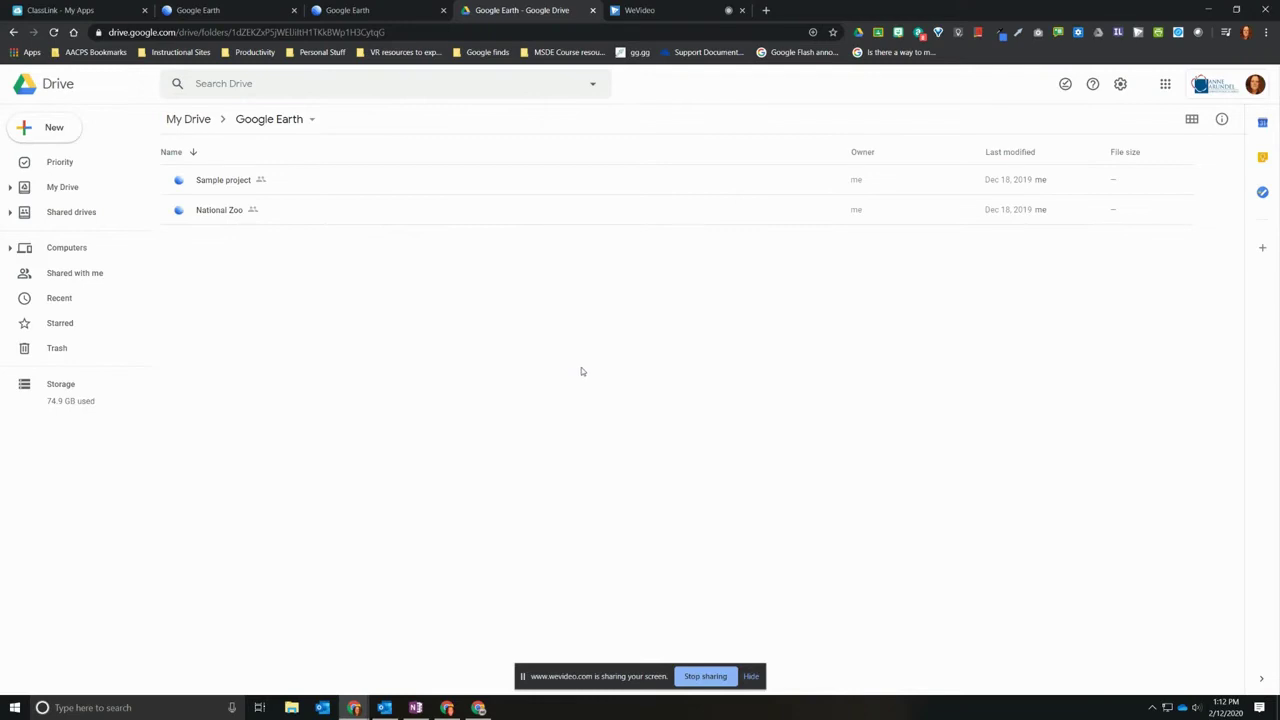
{"action": "double_click", "coordinate": [230, 211]}
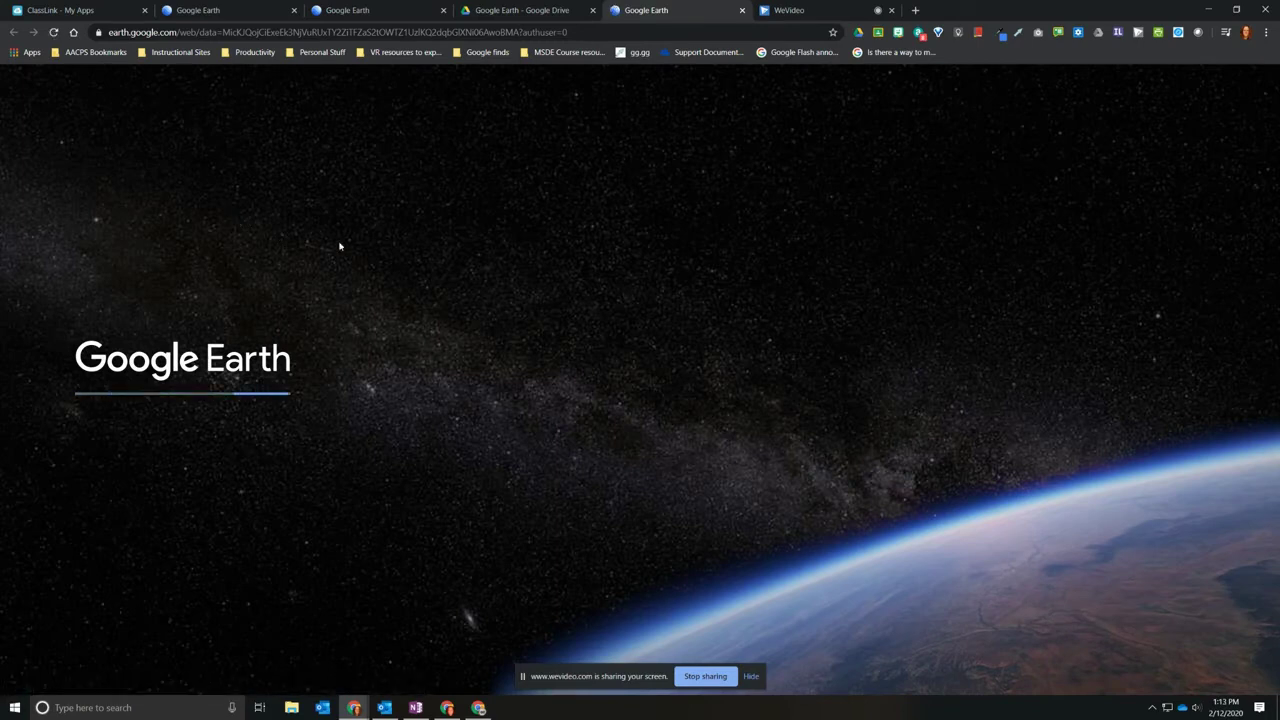
{"action": "left_click", "coordinate": [742, 10]}
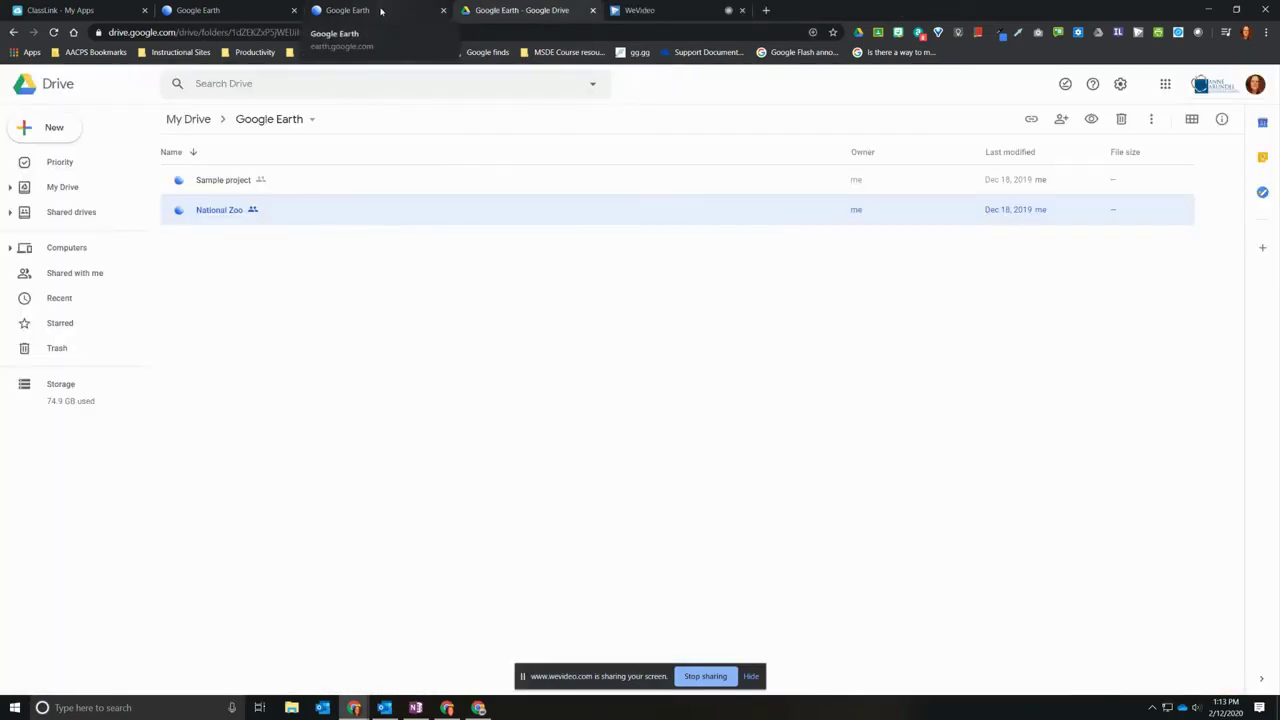
Switch back to Google Earth and, from its projects list, start opening an existing project from Drive
{"action": "left_click", "coordinate": [381, 11]}
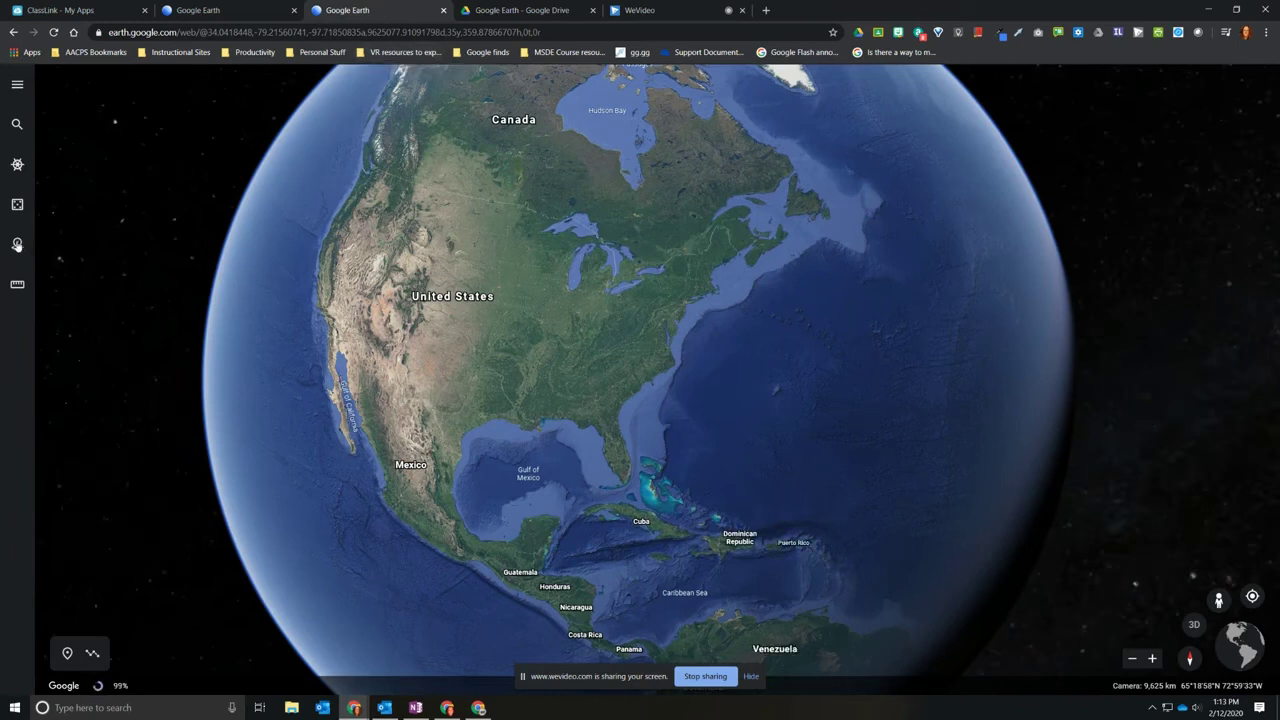
{"action": "left_click", "coordinate": [17, 245]}
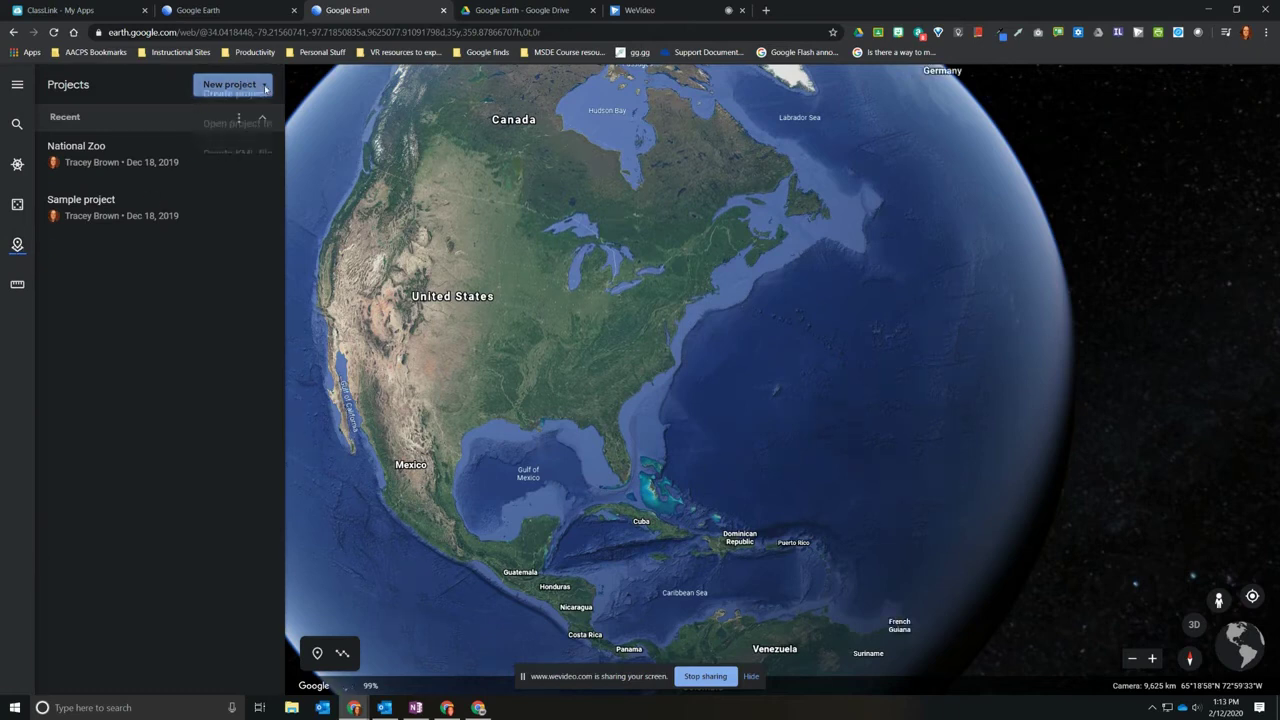
{"action": "left_click", "coordinate": [262, 88]}
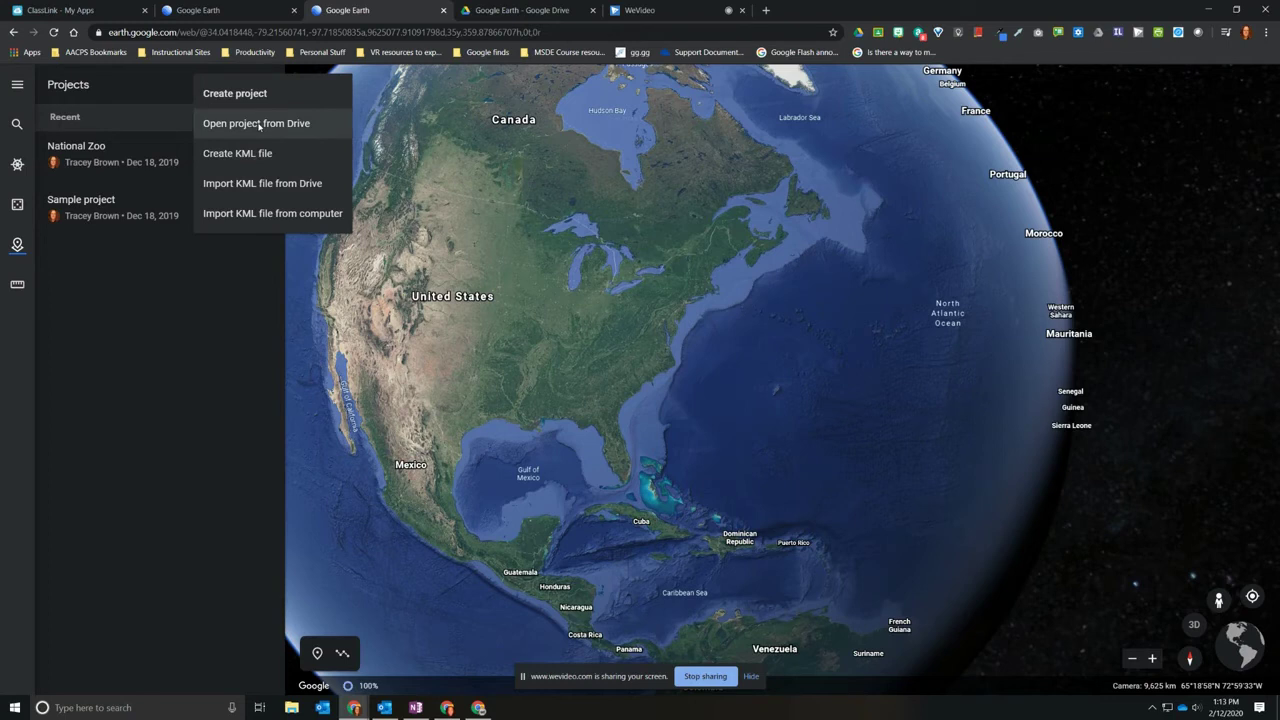
{"action": "left_click", "coordinate": [259, 125]}
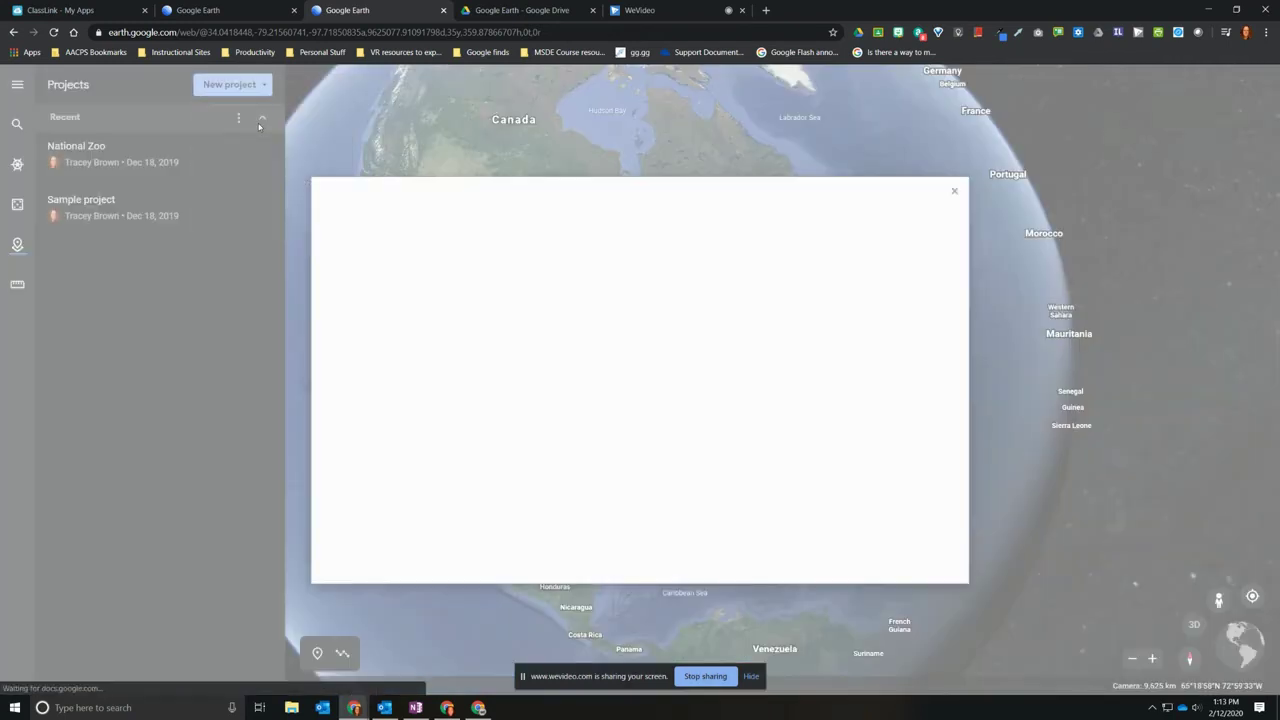